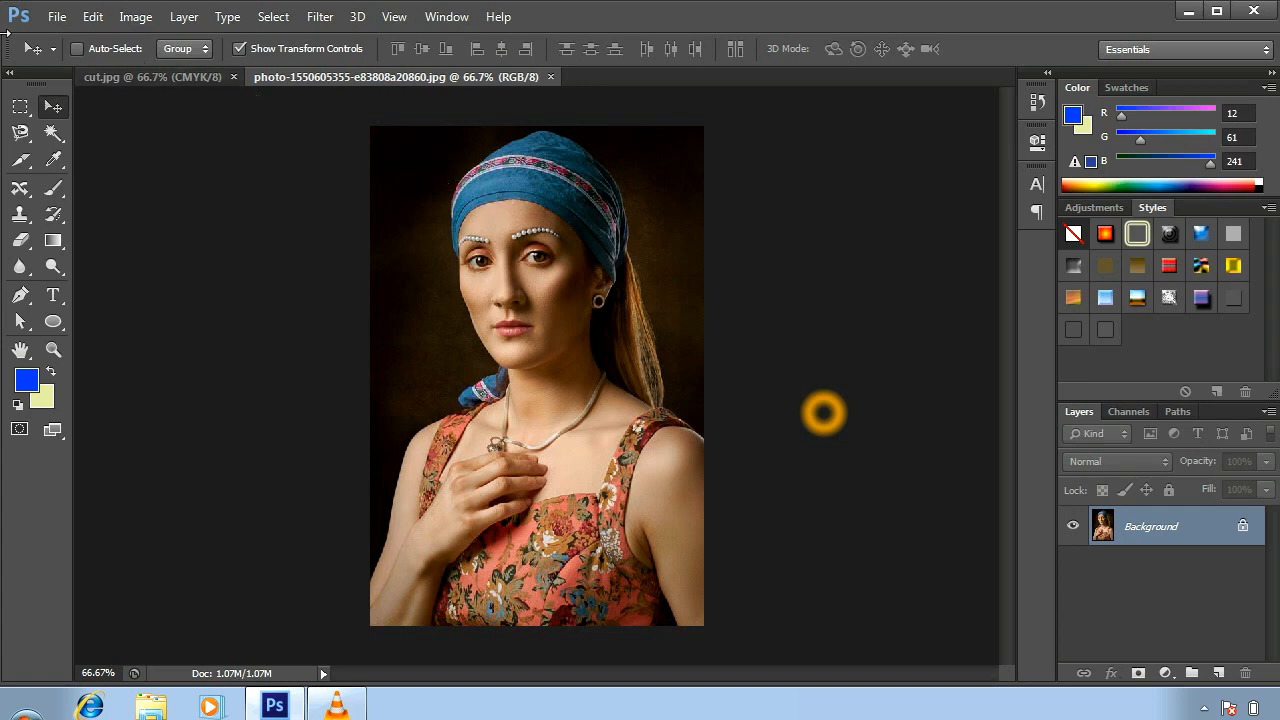
# Step: Cut out the woman's head and headscarf onto a new layer with the Magnetic Lasso and hide the Background layer
pyautogui.click(20, 138)
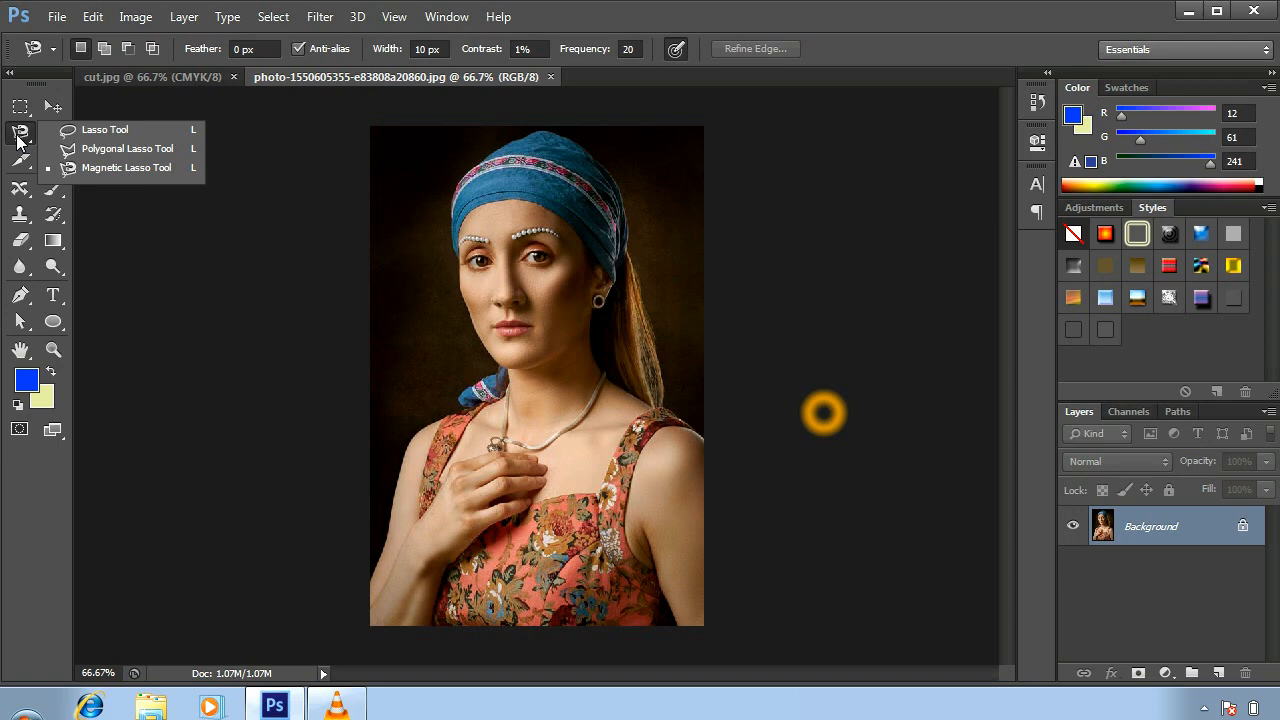
pyautogui.click(105, 168)
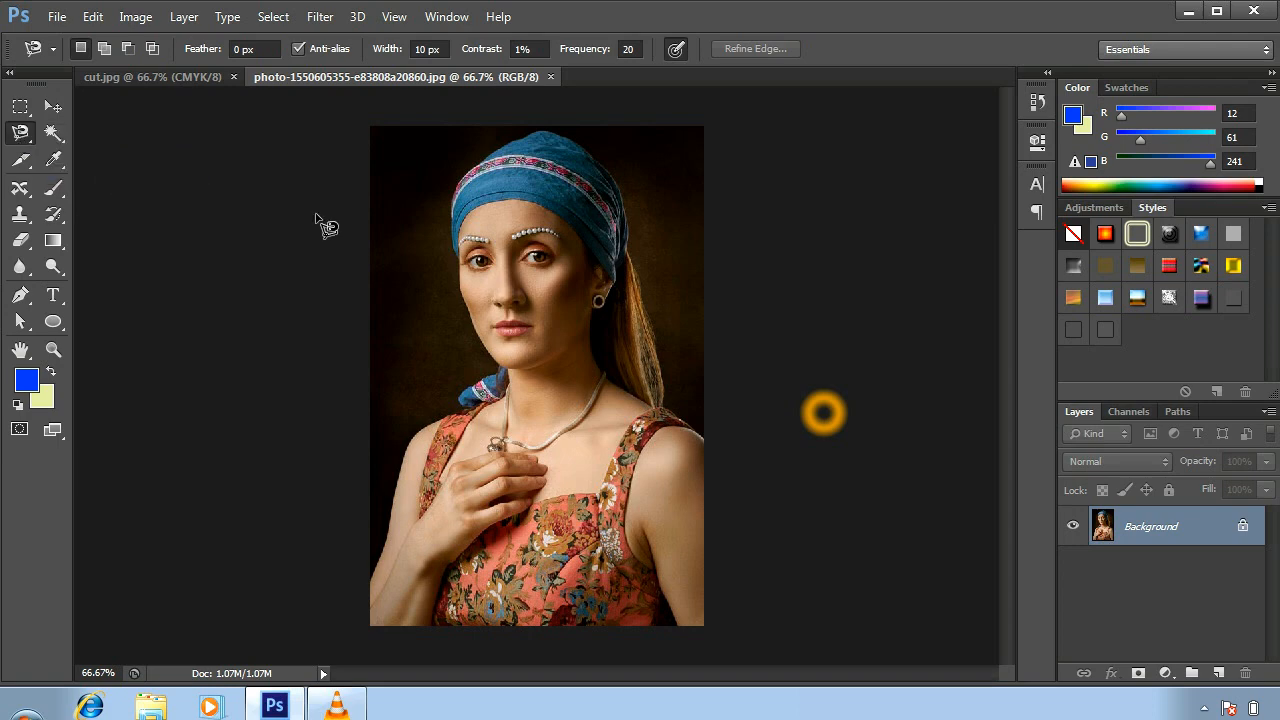
pyautogui.click(456, 261)
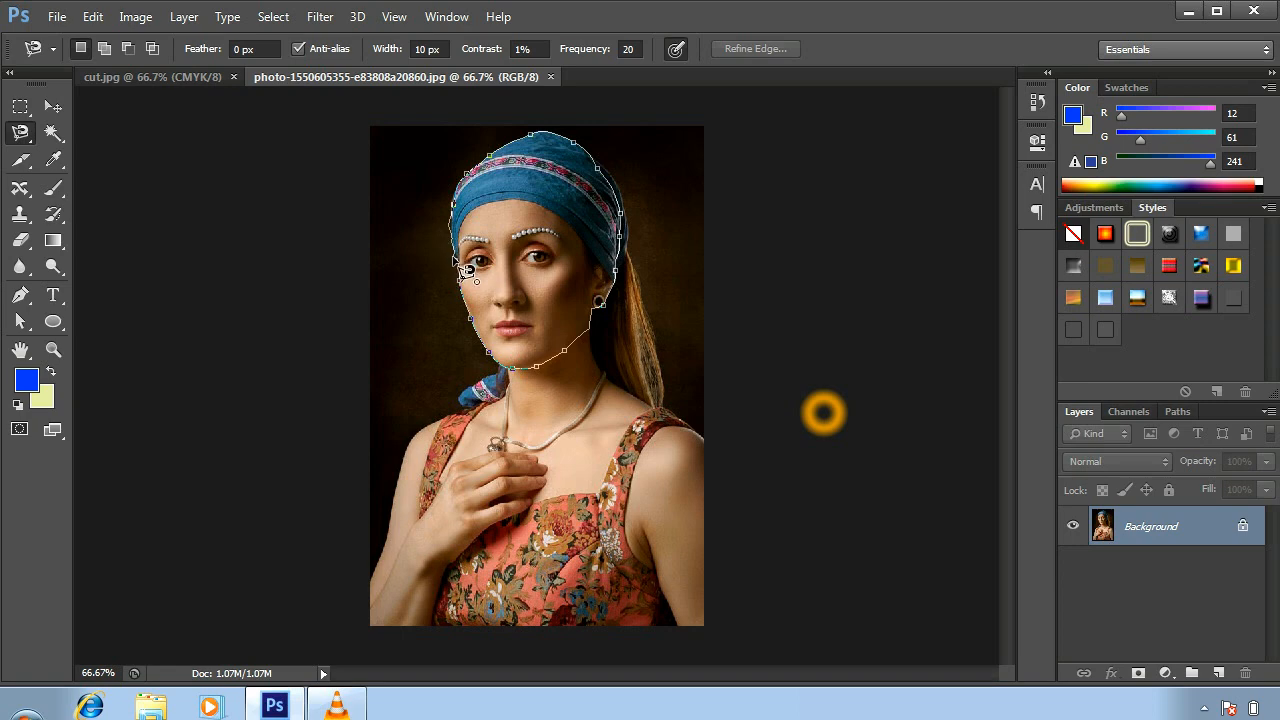
pyautogui.click(466, 273)
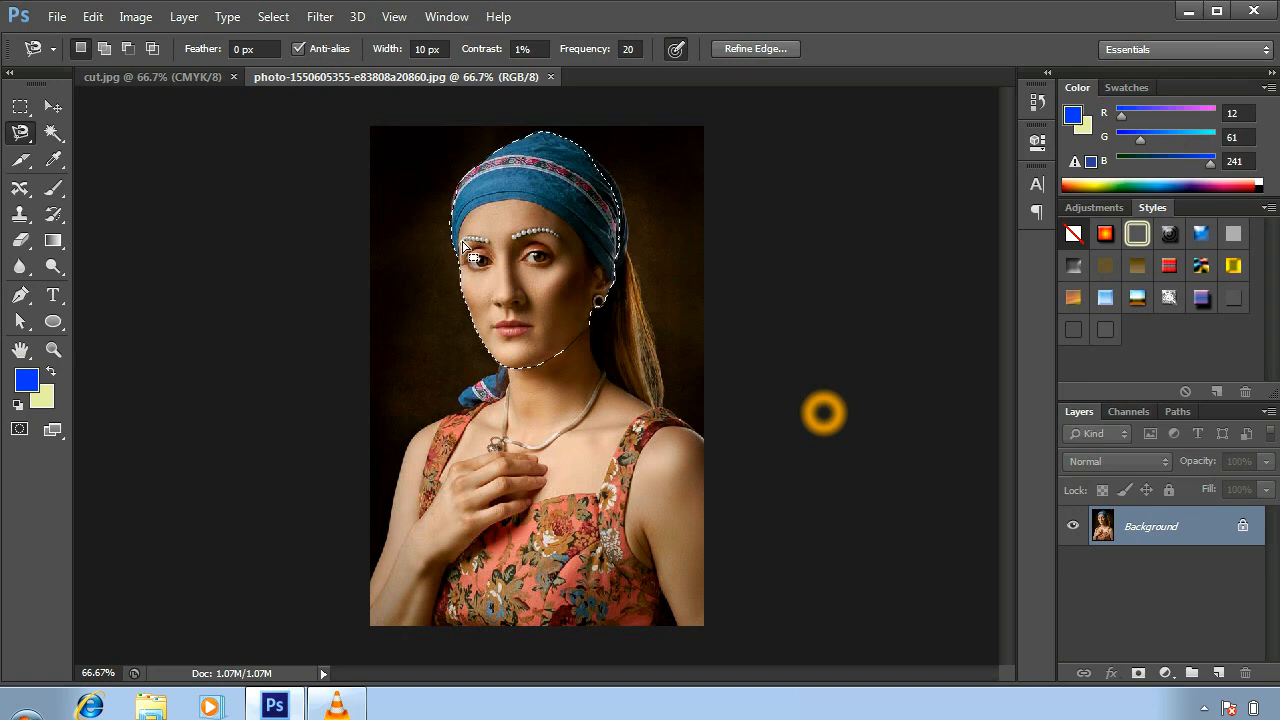
pyautogui.hotkey('ctrl', 'j')
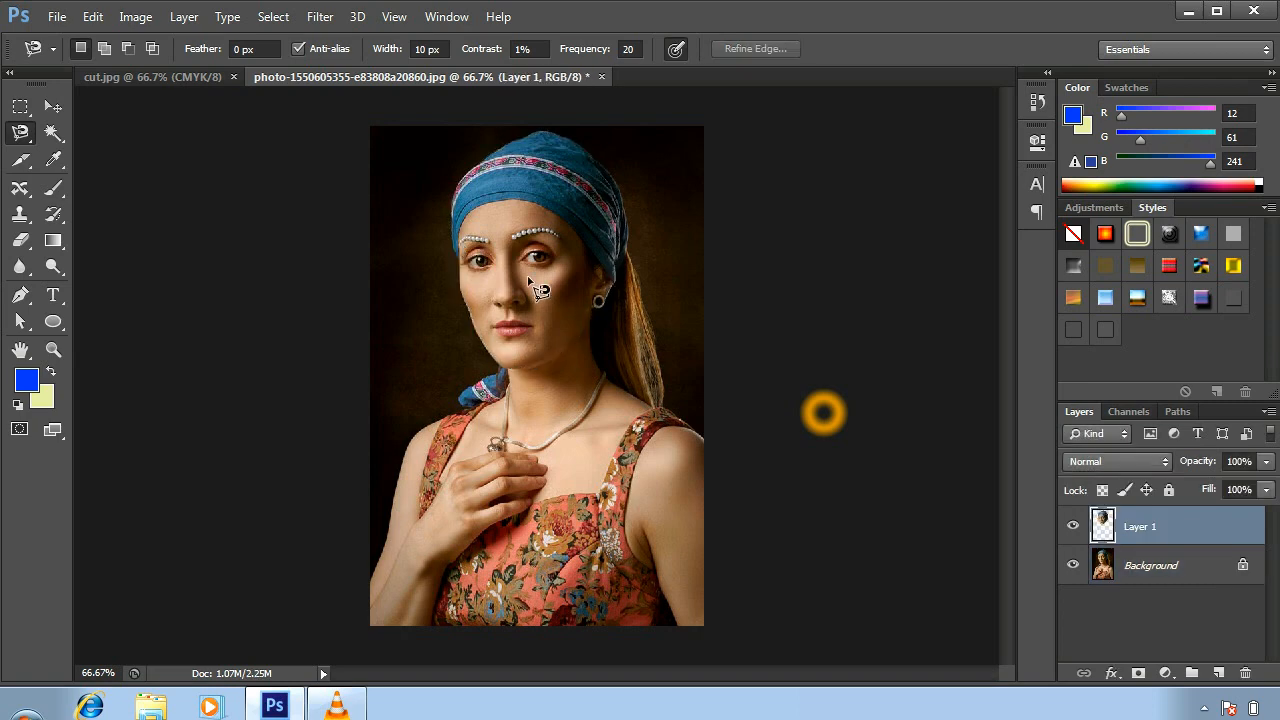
pyautogui.click(1072, 566)
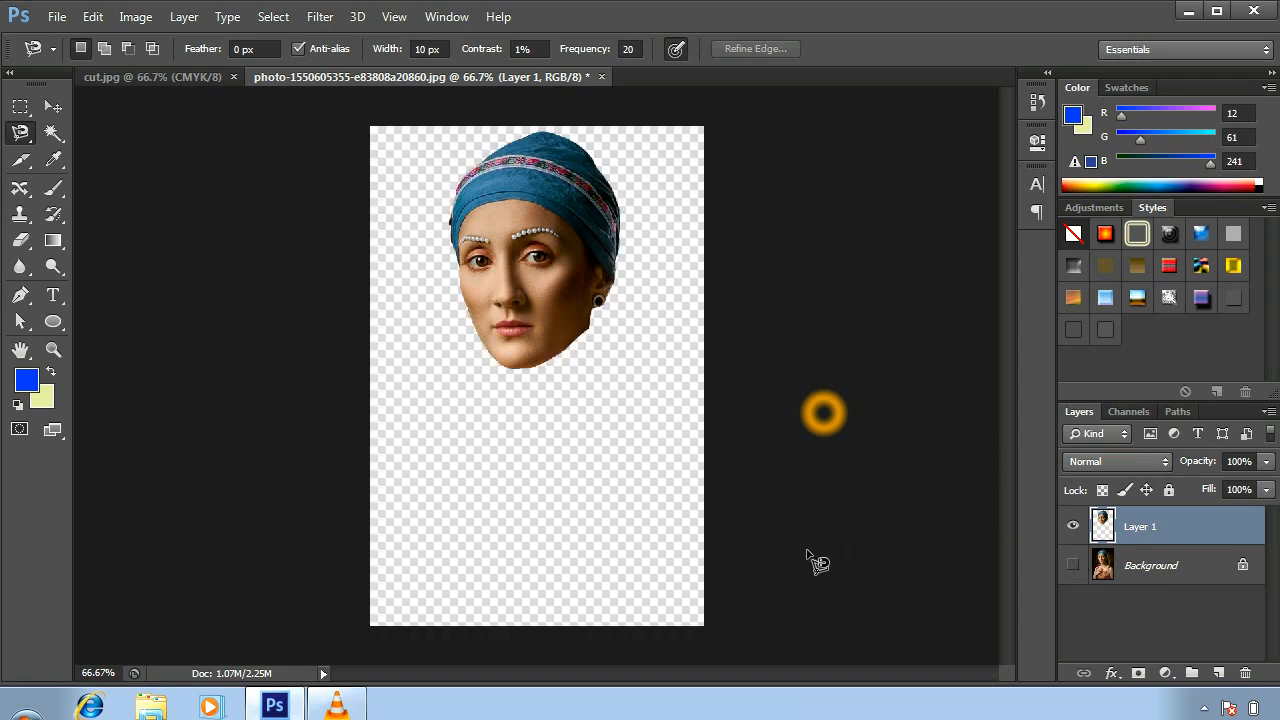
# Step: Create a new 1280 × 720 pixel RGB document at 300 pixels/inch with a white background
pyautogui.click(55, 18)
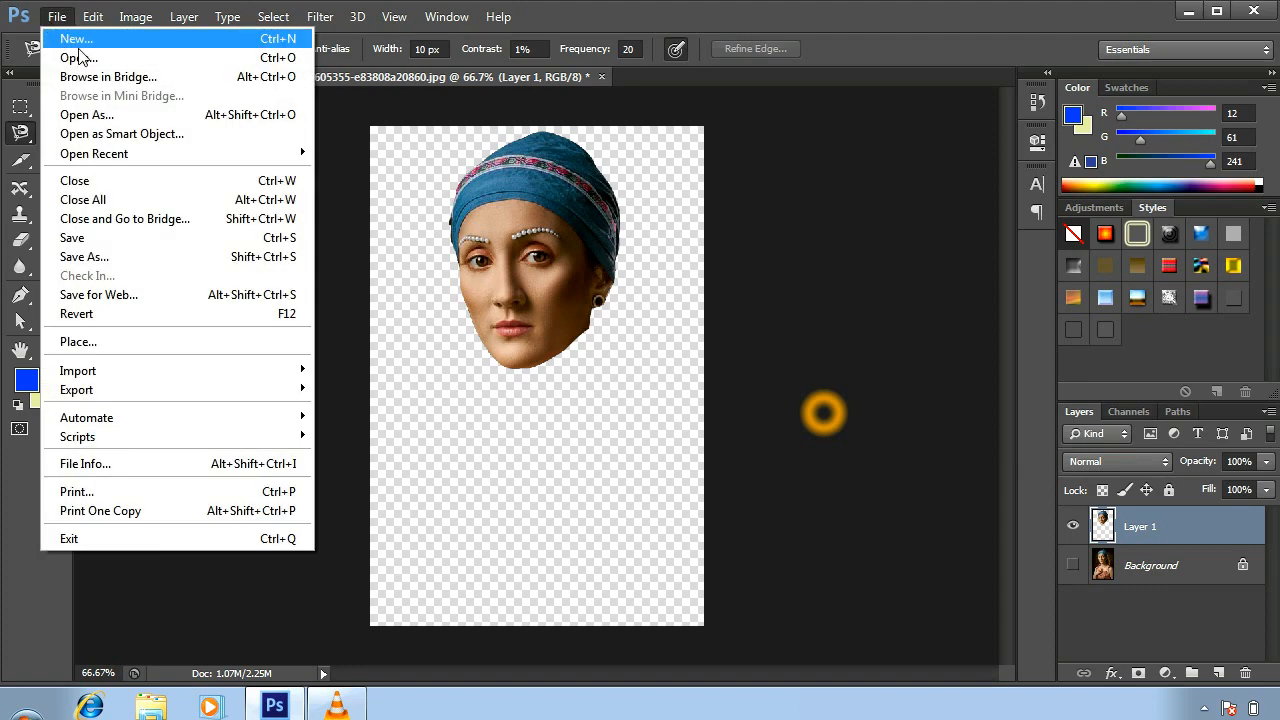
pyautogui.click(87, 42)
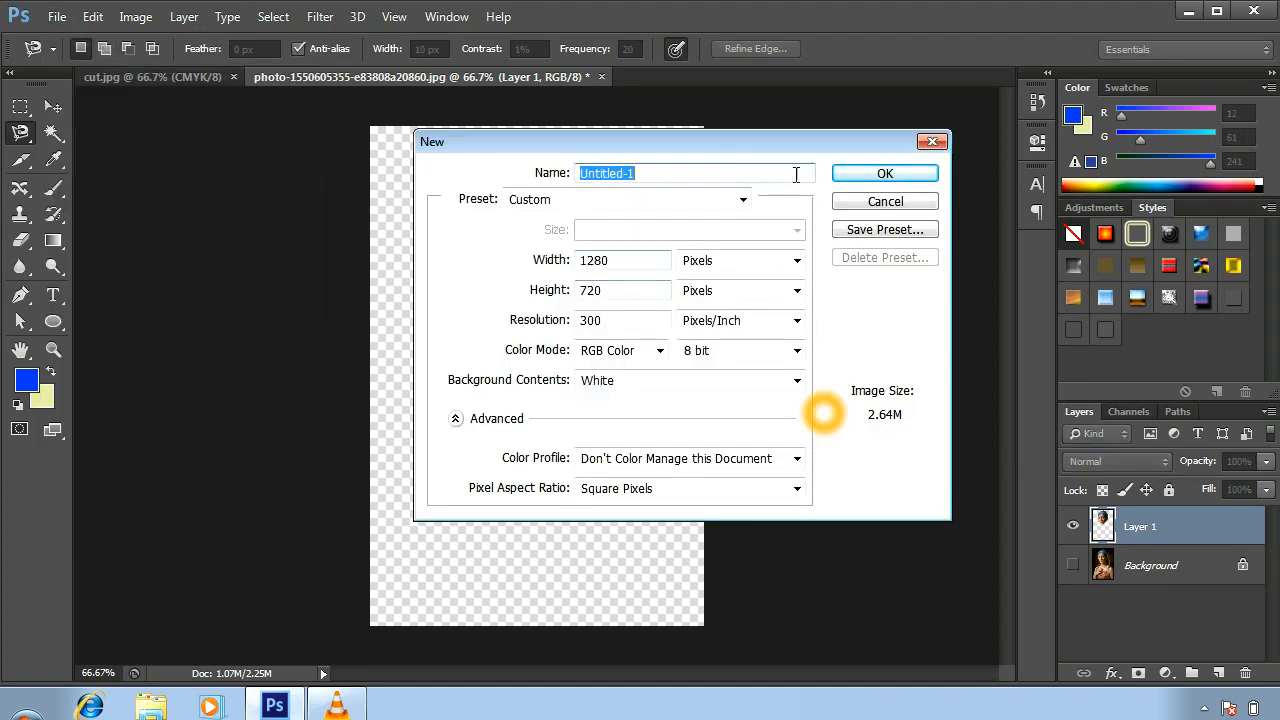
pyautogui.click(860, 175)
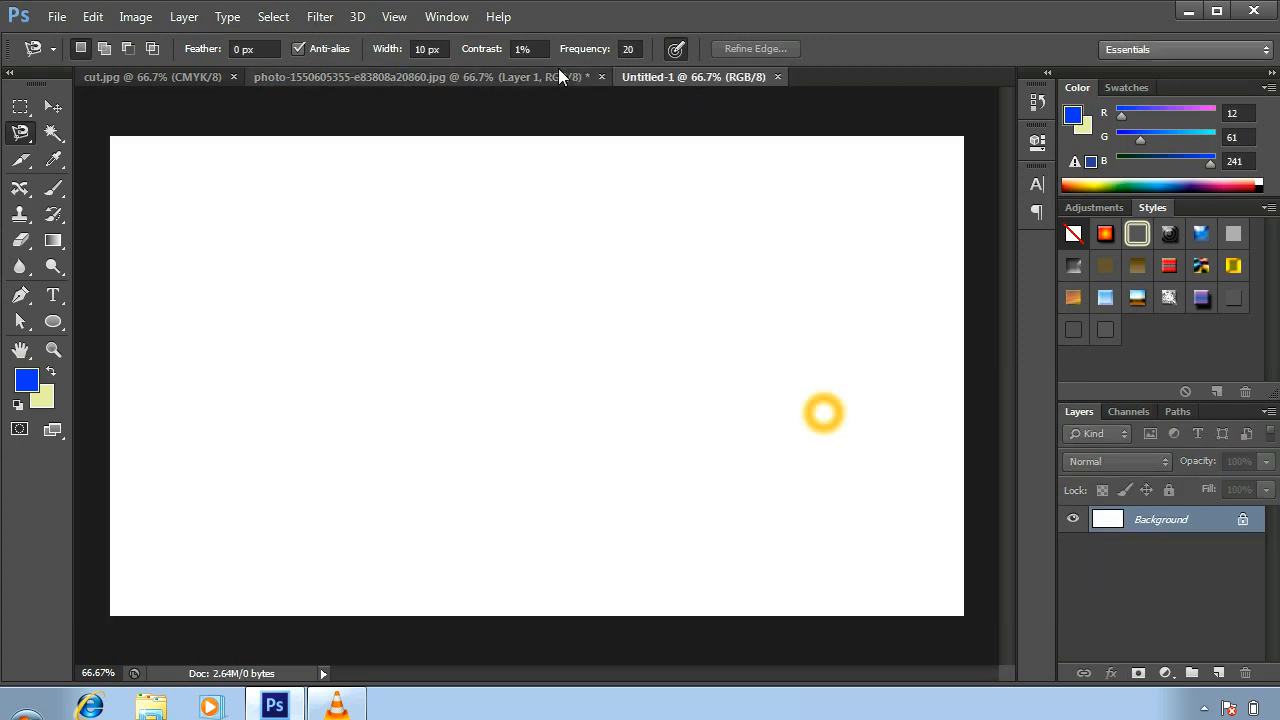
# Step: Move the head cutout from the portrait photo into the new Untitled-1 document
pyautogui.click(487, 79)
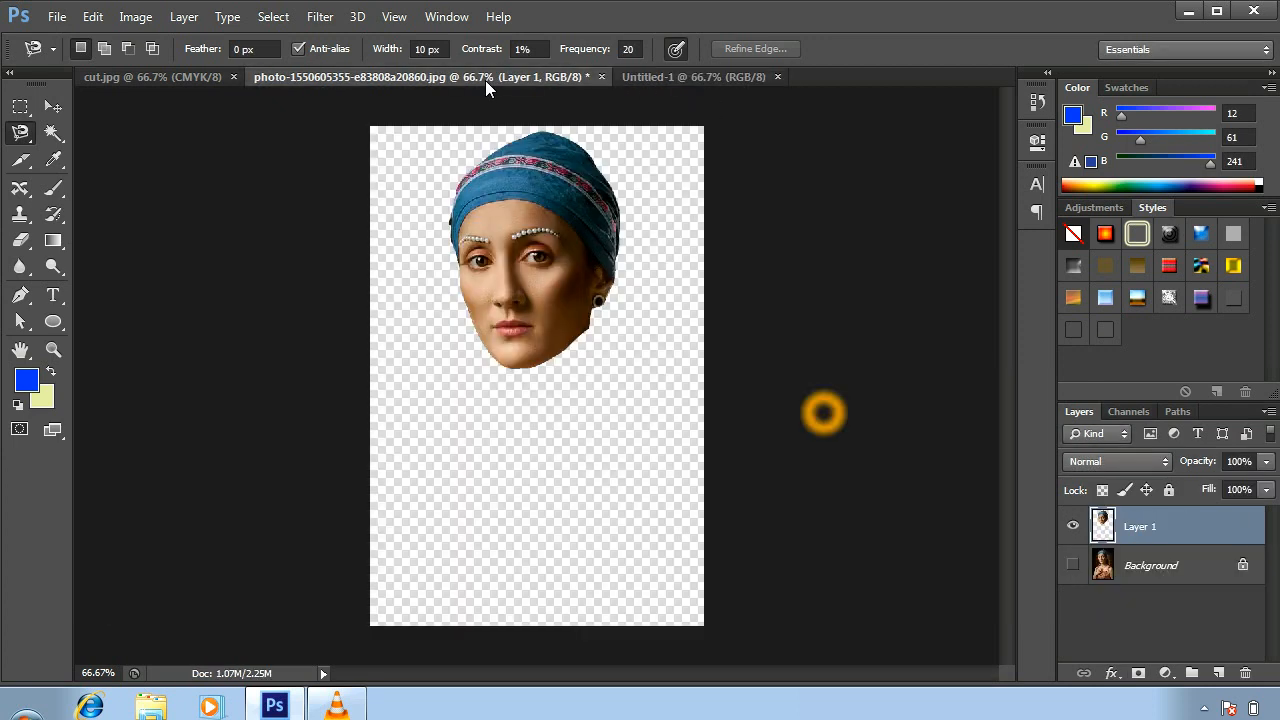
pyautogui.click(53, 106)
pyautogui.moveTo(516, 242); pyautogui.dragTo(478, 365)
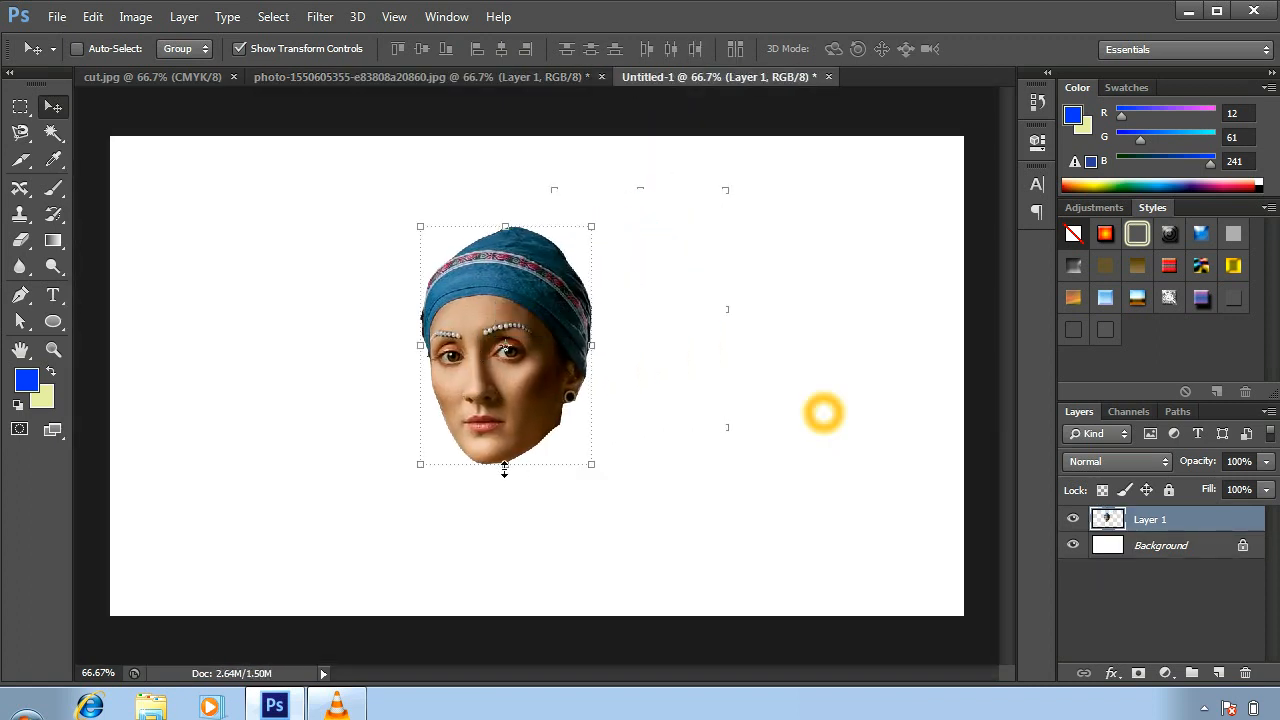
# Step: Stretch the head to about 124% height, place it near the canvas centre and apply the transformation
pyautogui.moveTo(505, 464); pyautogui.dragTo(499, 524)
pyautogui.moveTo(525, 390); pyautogui.dragTo(547, 355)
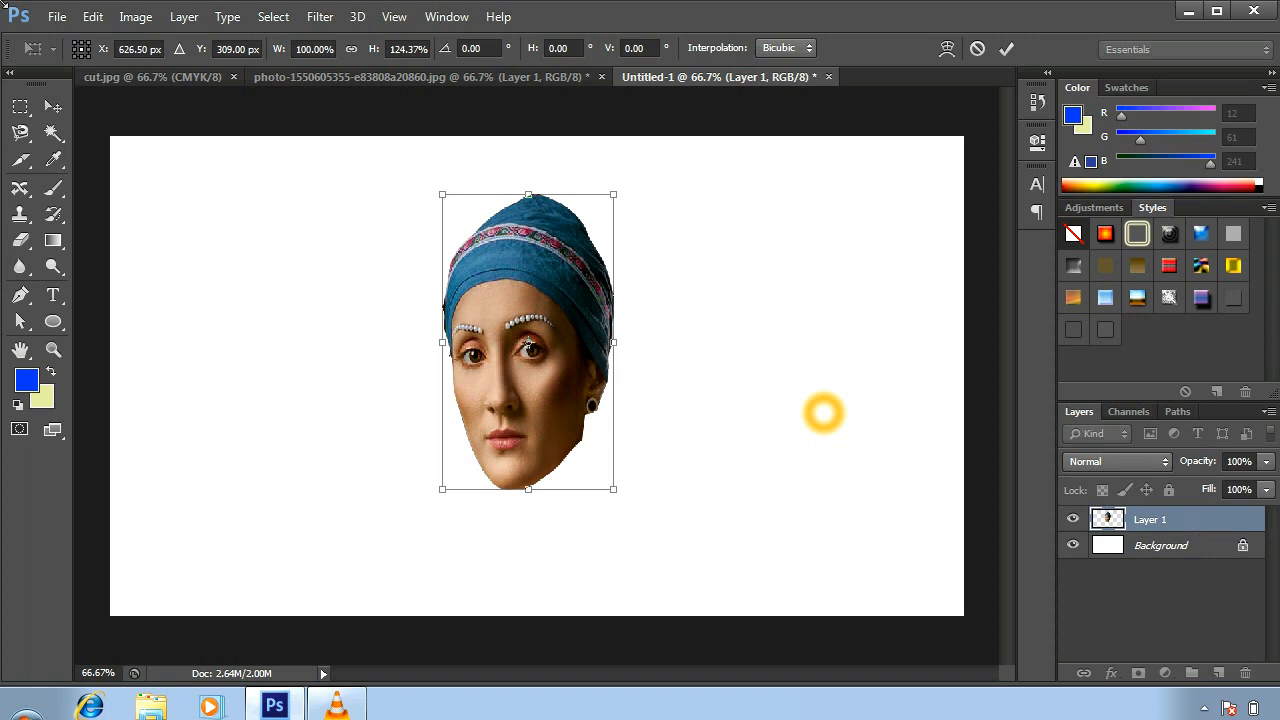
pyautogui.click(53, 106)
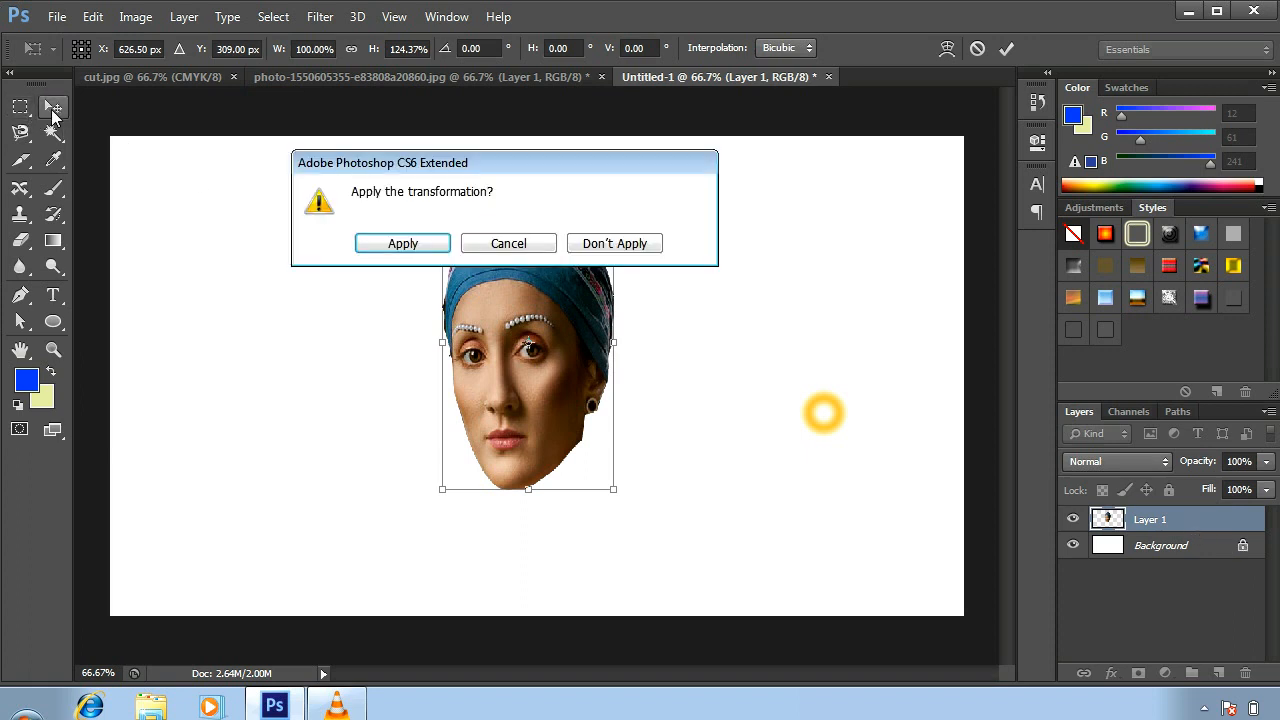
pyautogui.click(402, 244)
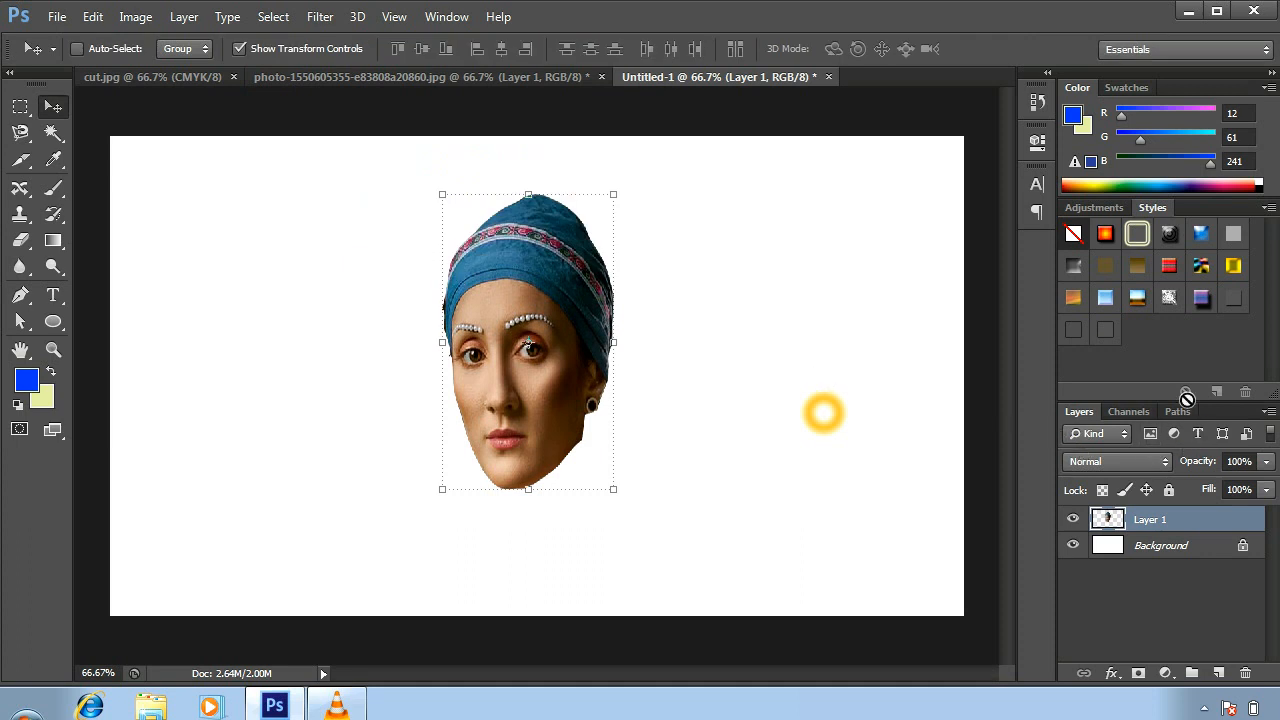
# Step: Convert the white Background into a regular layer named Layer 0 and duplicate the head layer
pyautogui.doubleClick(1244, 547)
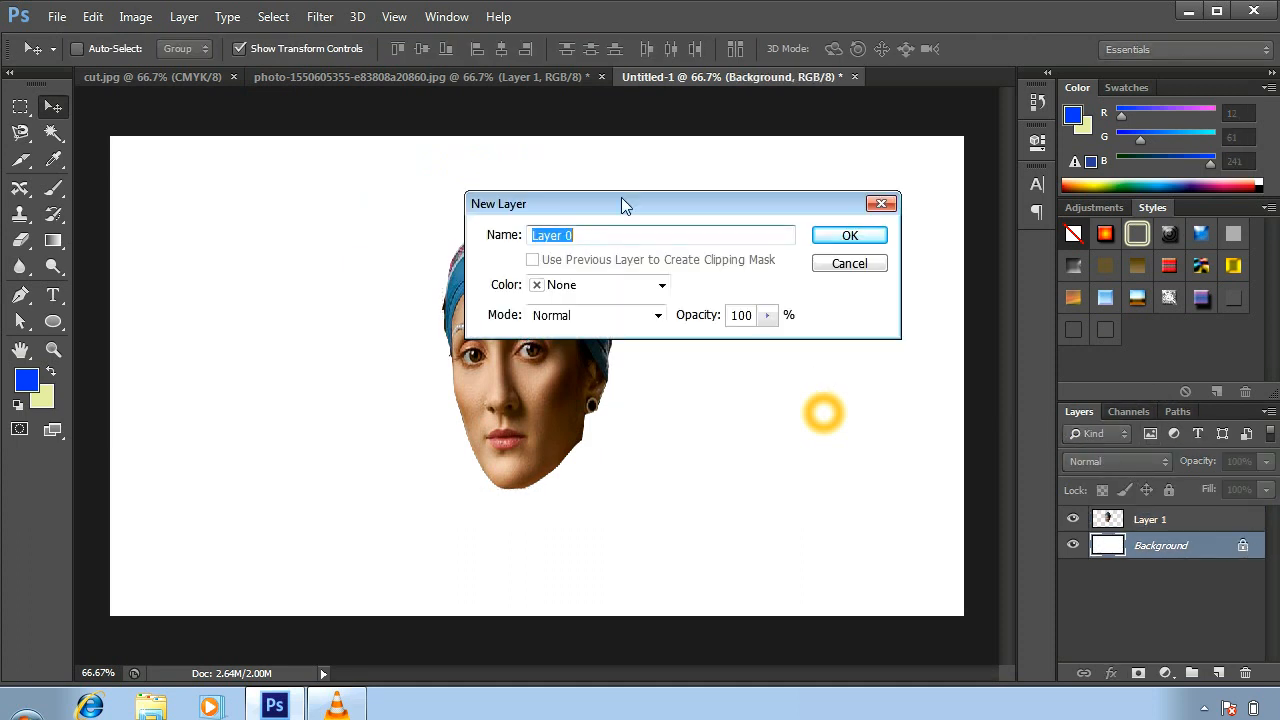
pyautogui.click(848, 240)
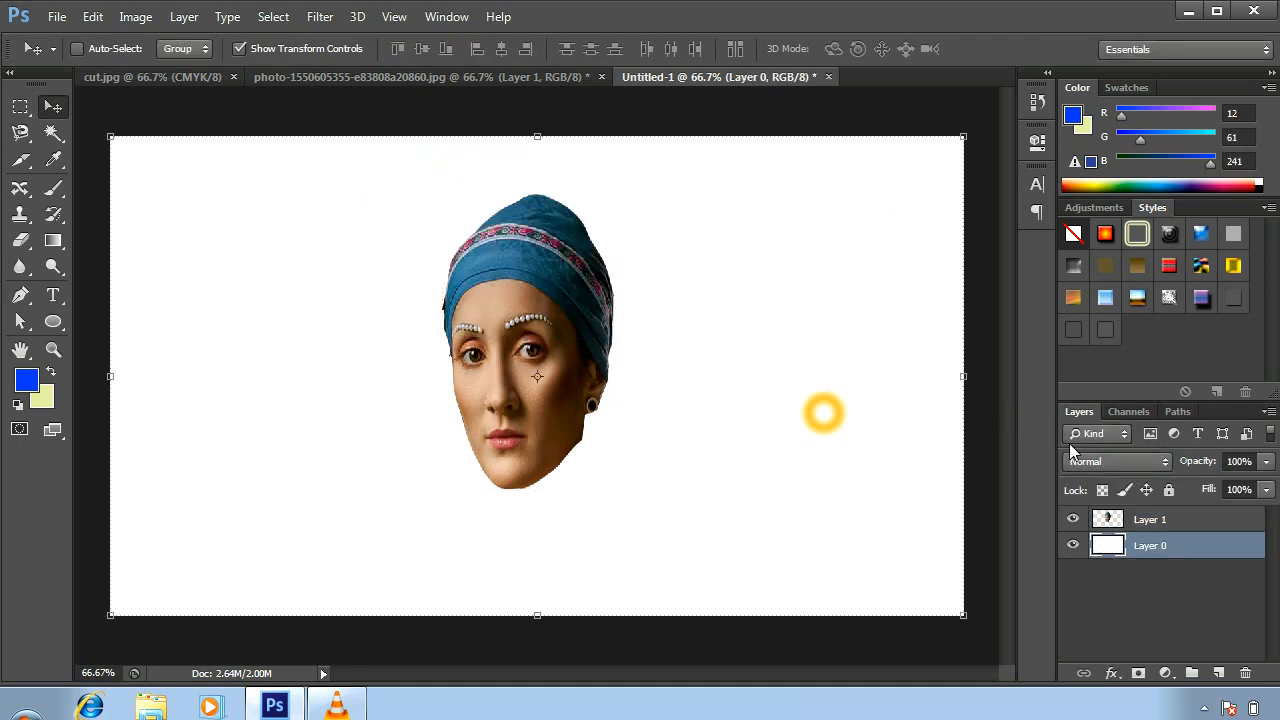
pyautogui.click(1134, 527)
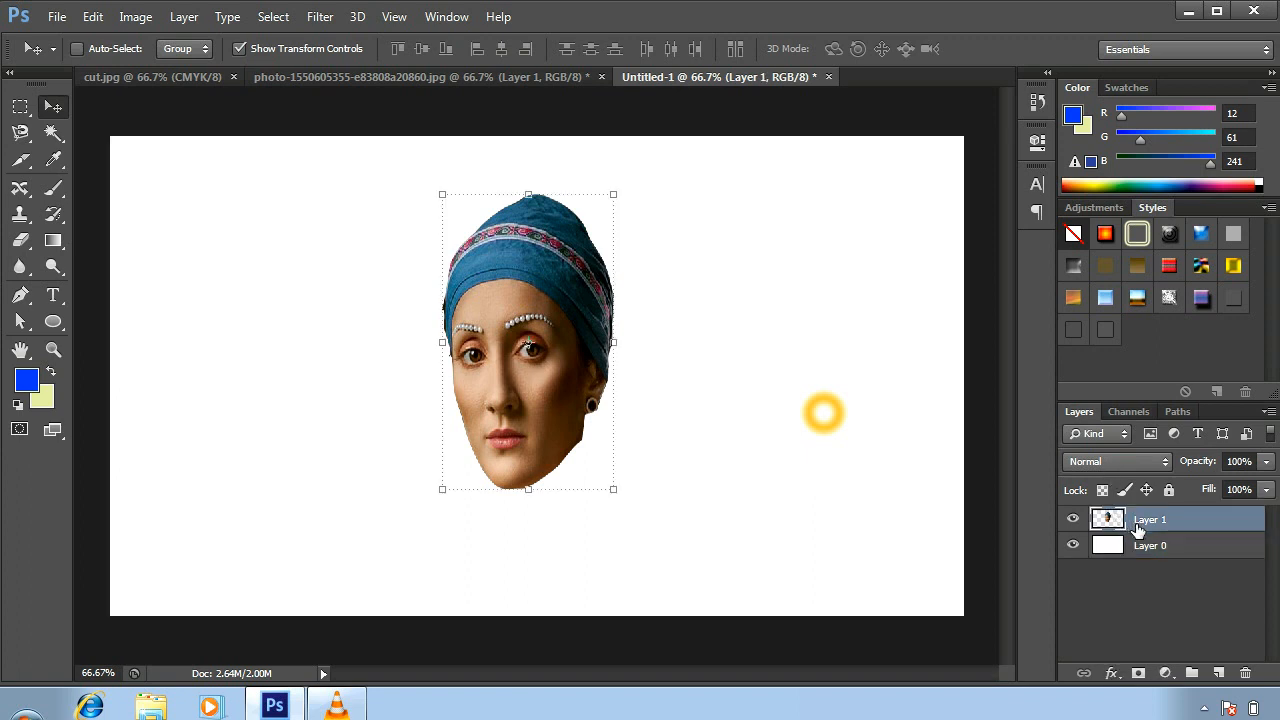
pyautogui.doubleClick(1154, 521)
pyautogui.click(902, 540)
pyautogui.hotkey('ctrl', 'j')
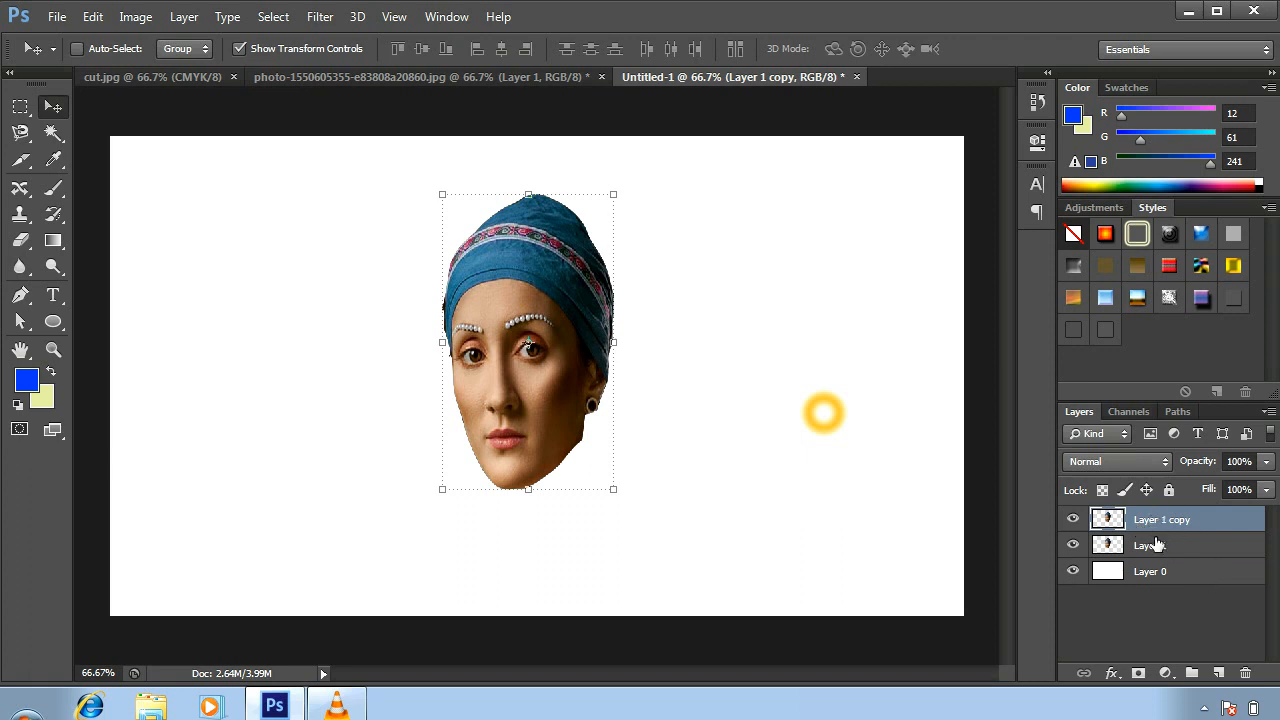
# Step: Rename the lower head layer "backup" and the upper head copy "orignal"
pyautogui.doubleClick(1152, 545)
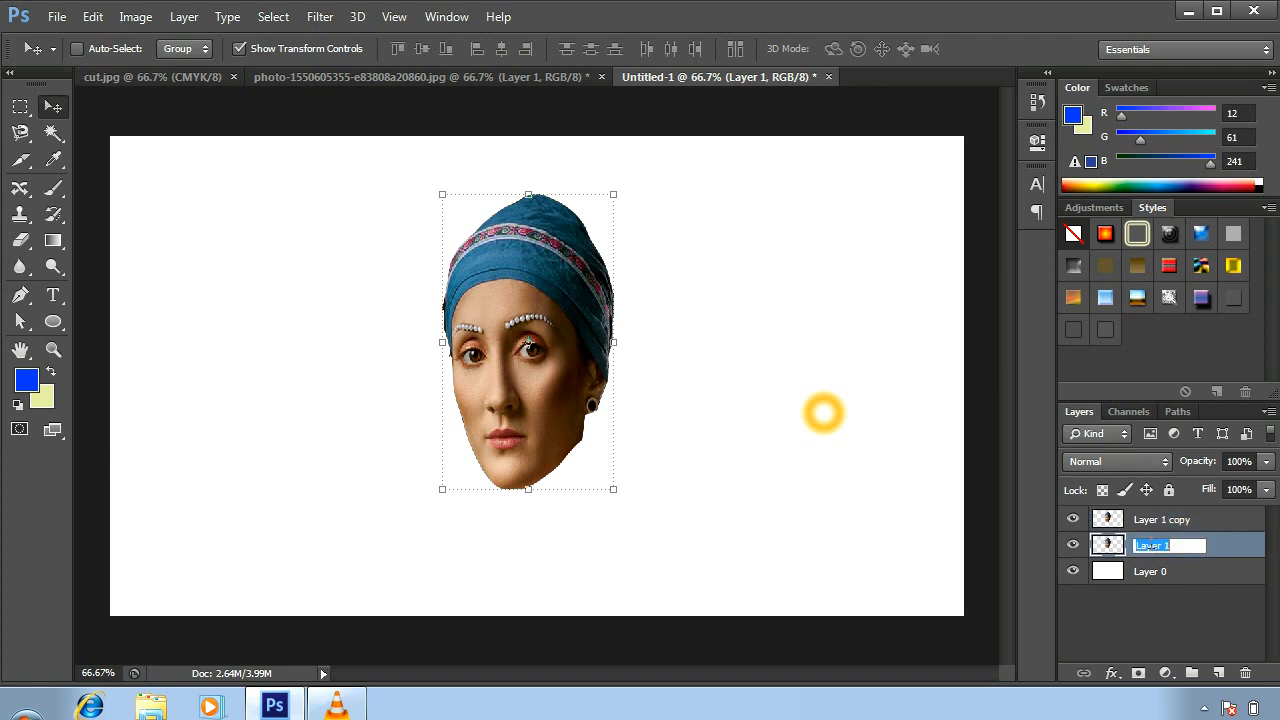
pyautogui.write('backup')
pyautogui.click(1140, 520)
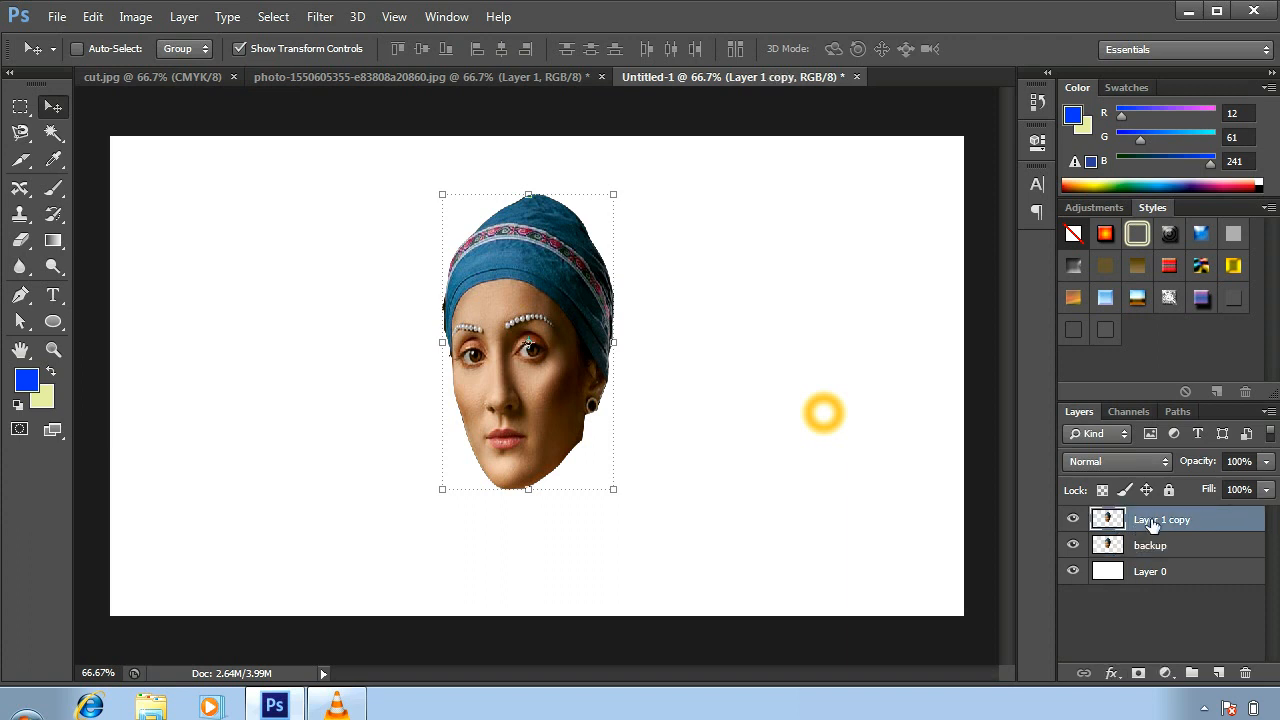
pyautogui.doubleClick(1152, 521)
pyautogui.write('c')
pyautogui.click(871, 490)
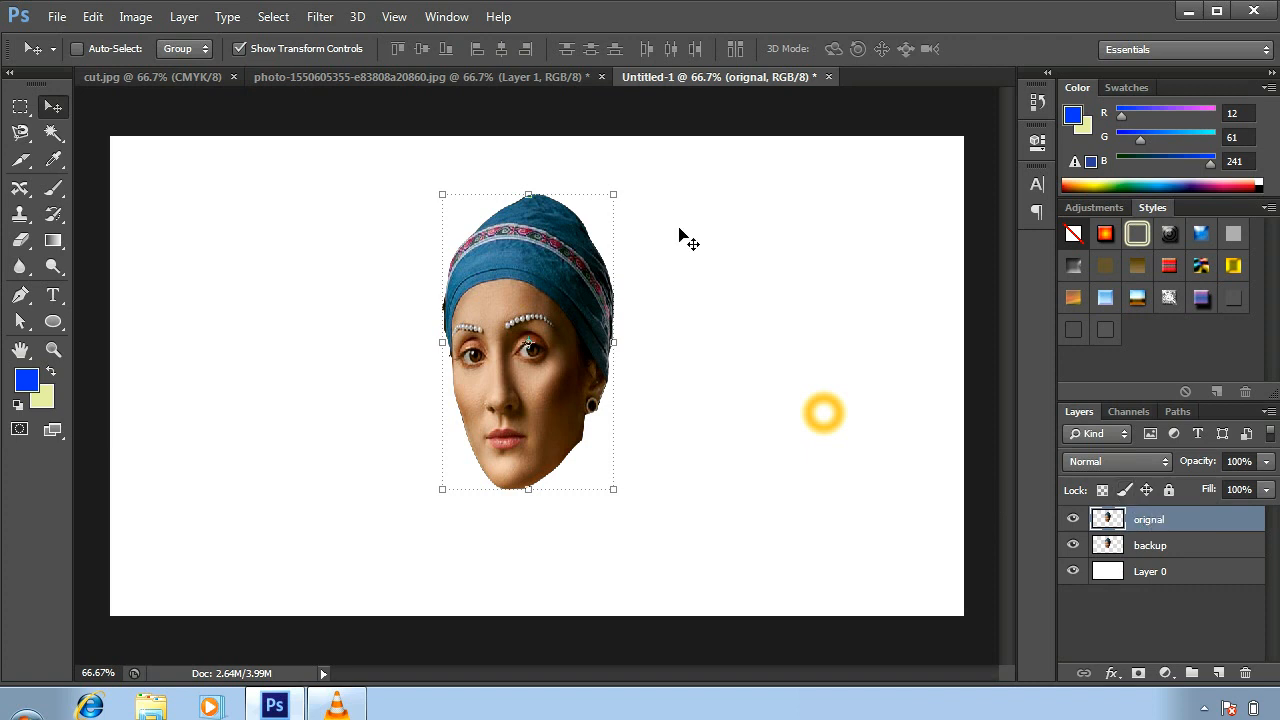
# Step: Draw a flat skin-coloured ellipse about 172 × 28 px across the upper part of the headscarf
pyautogui.click(55, 325)
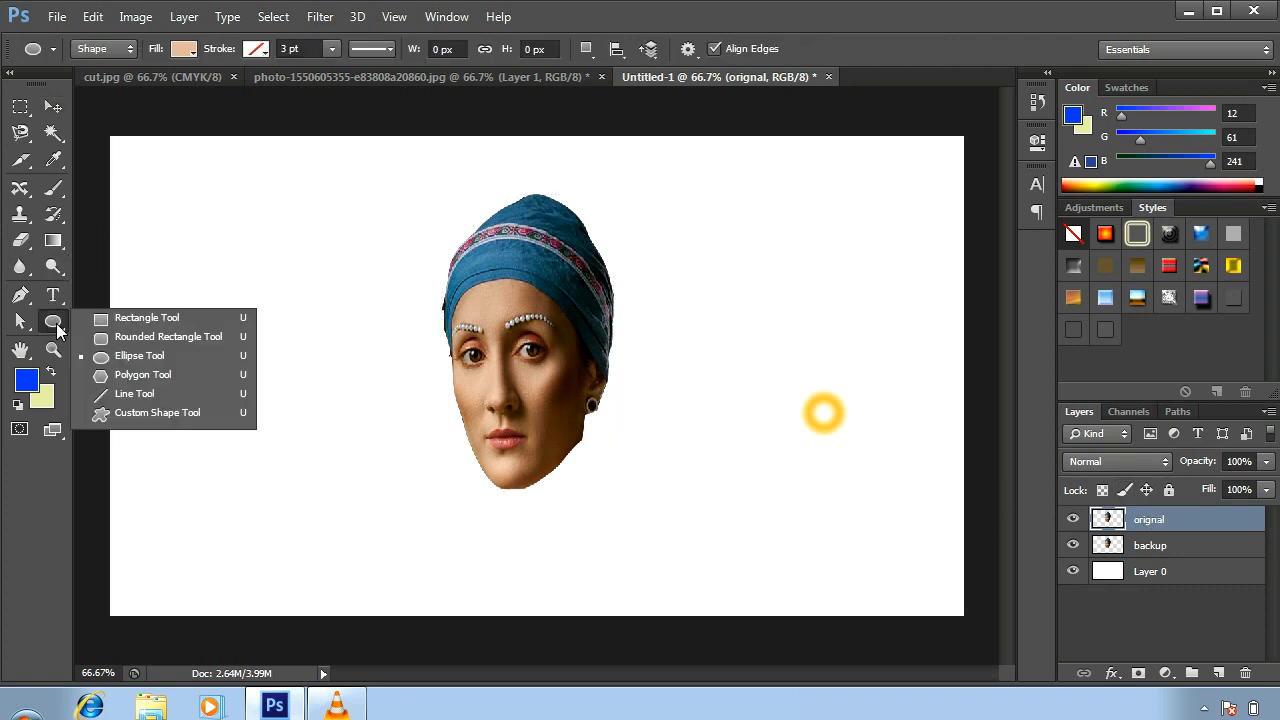
pyautogui.click(138, 356)
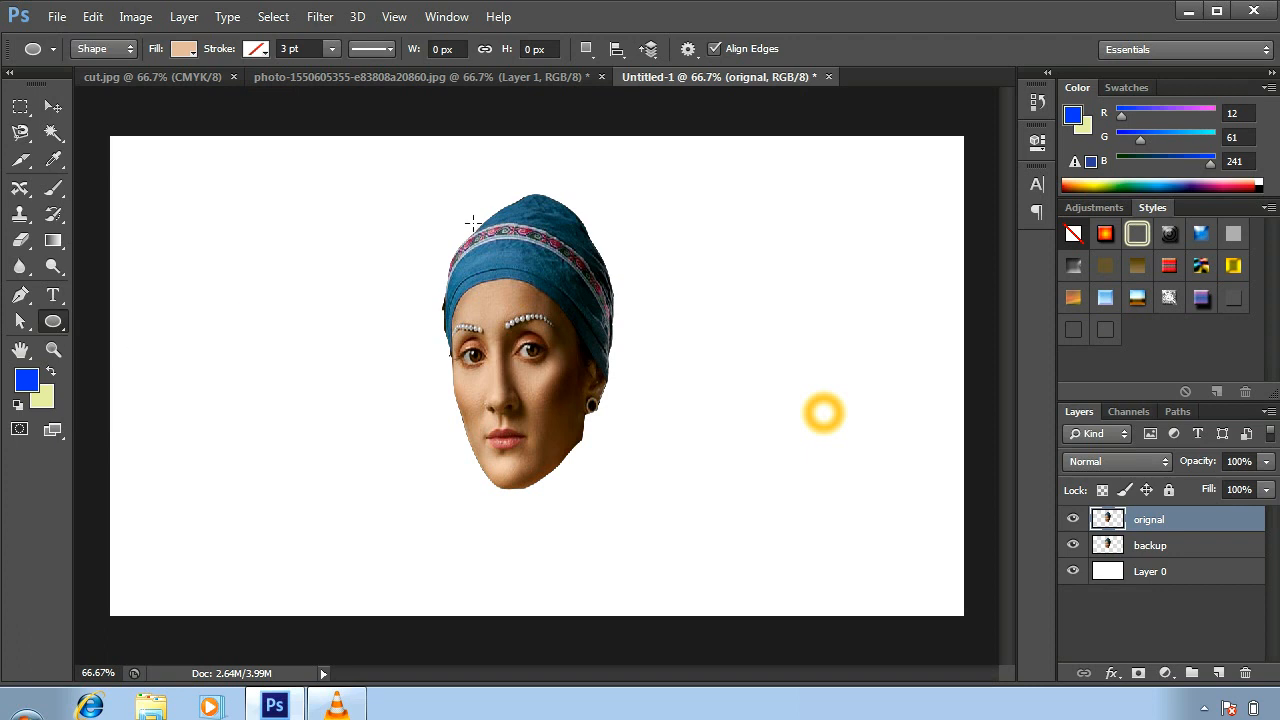
pyautogui.moveTo(476, 225); pyautogui.dragTo(593, 245)
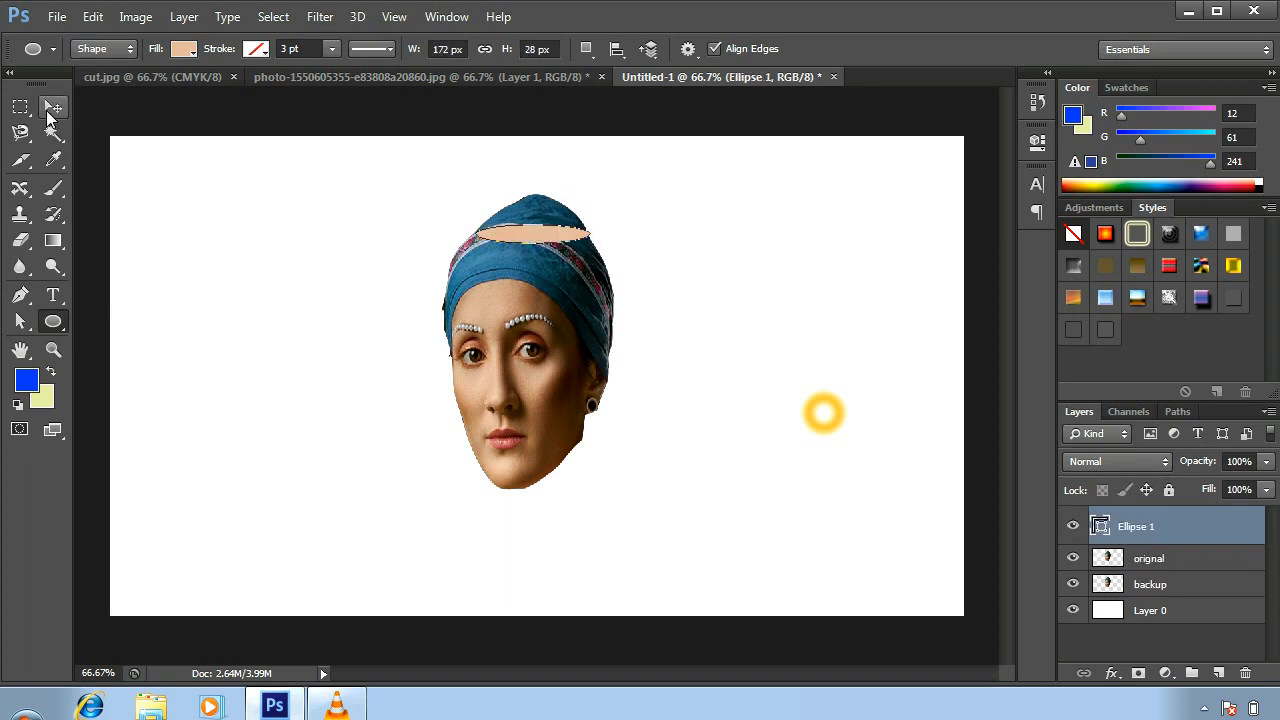
pyautogui.click(49, 112)
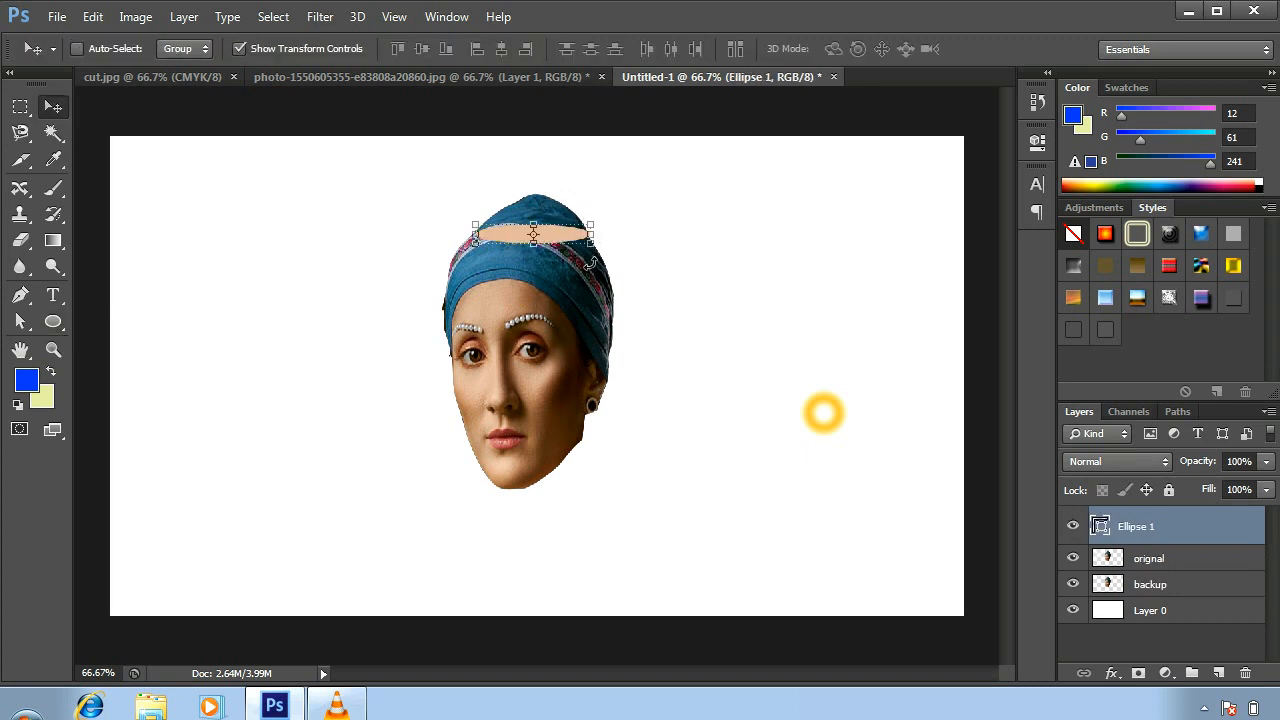
pyautogui.click(472, 238)
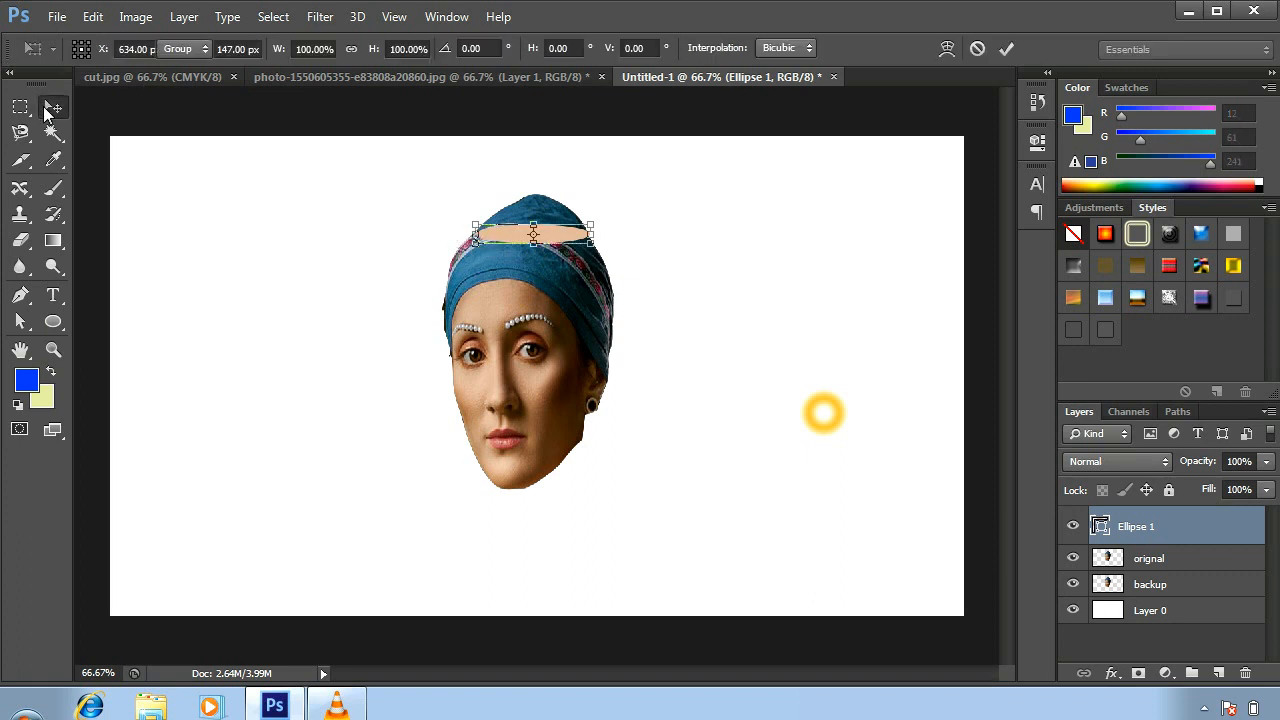
pyautogui.press('Return')
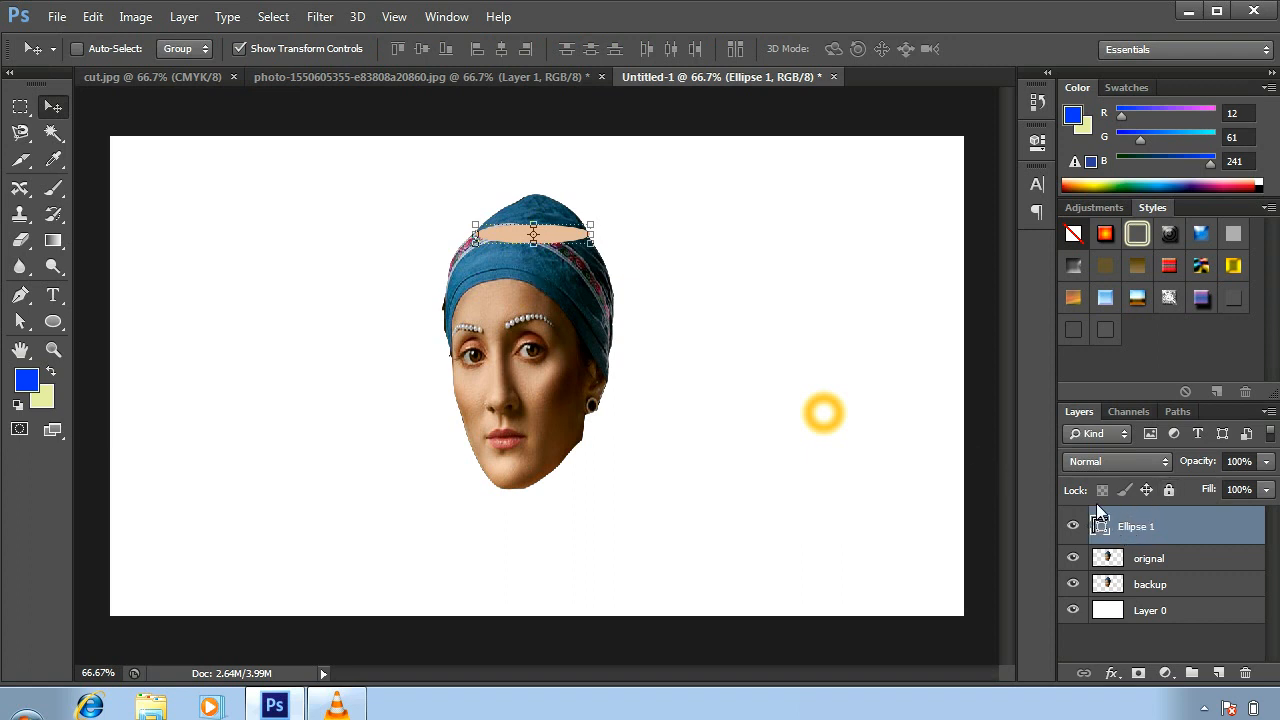
# Step: Duplicate the ellipse layer, naming the lower one "cut 1" and the copy "cut2"
pyautogui.hotkey('ctrl', 'j')
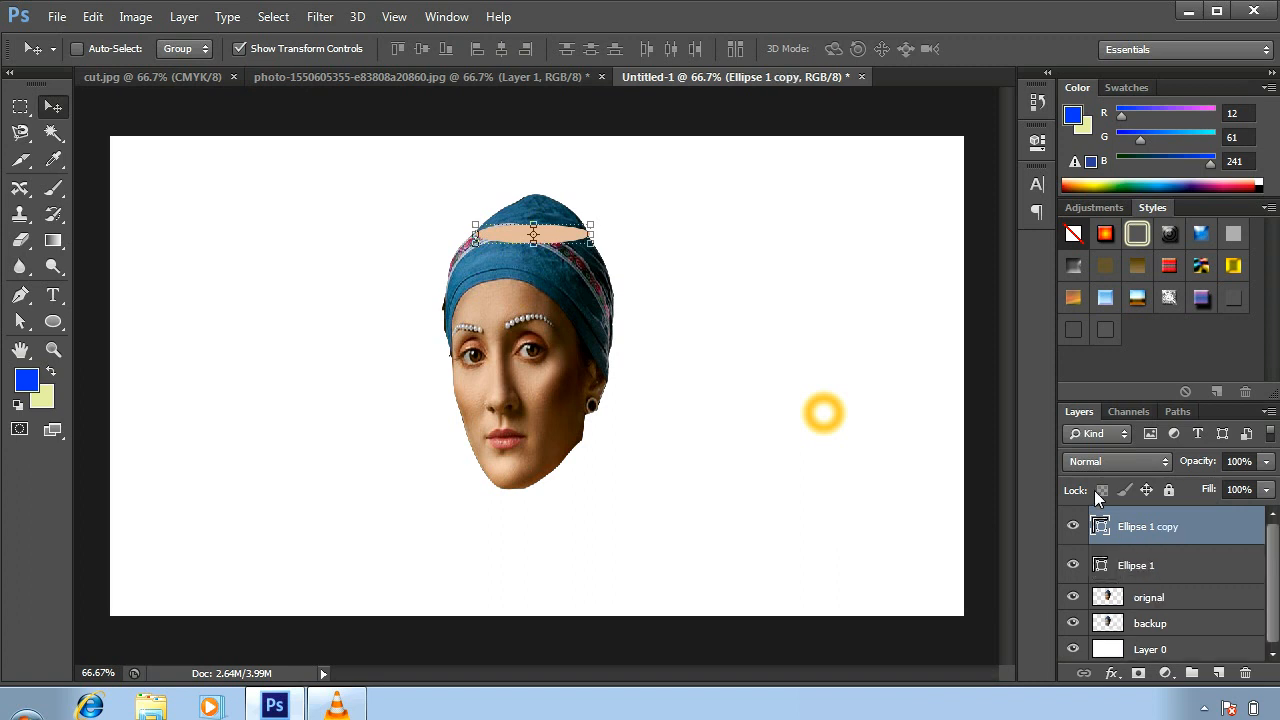
pyautogui.click(1139, 569)
pyautogui.doubleClick(1139, 567)
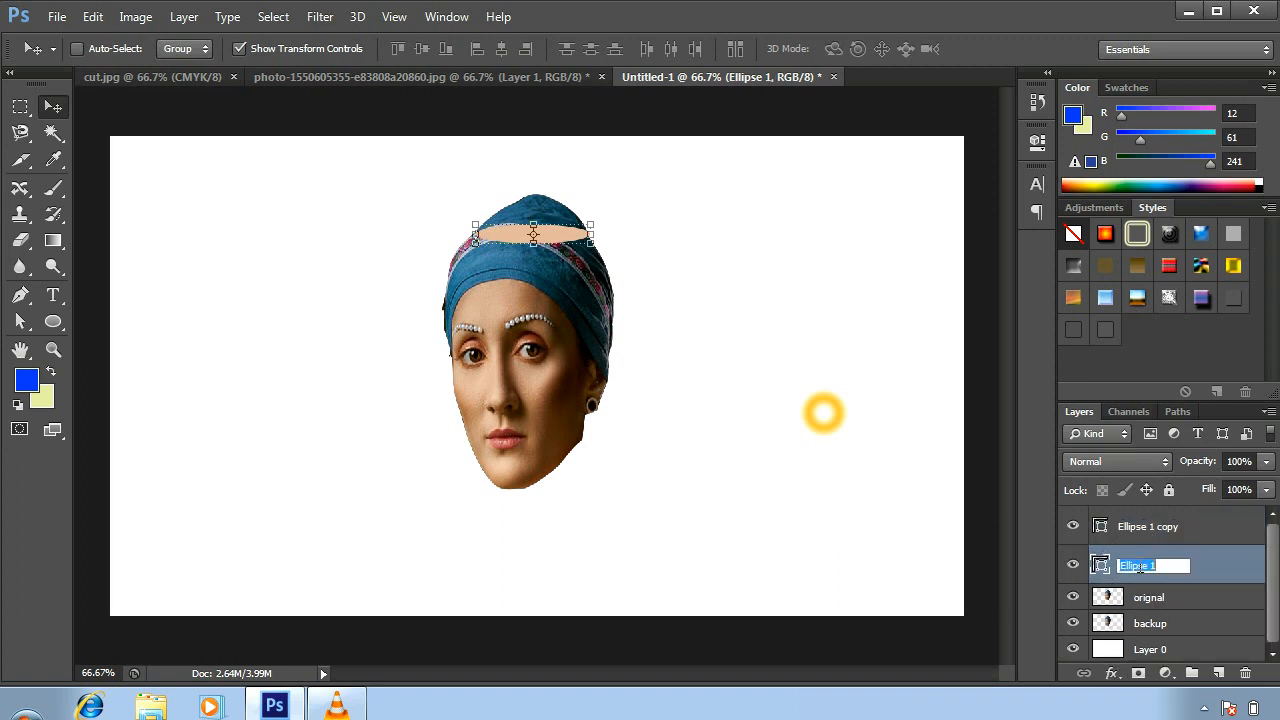
pyautogui.write('cut 1')
pyautogui.click(1145, 527)
pyautogui.doubleClick(1147, 527)
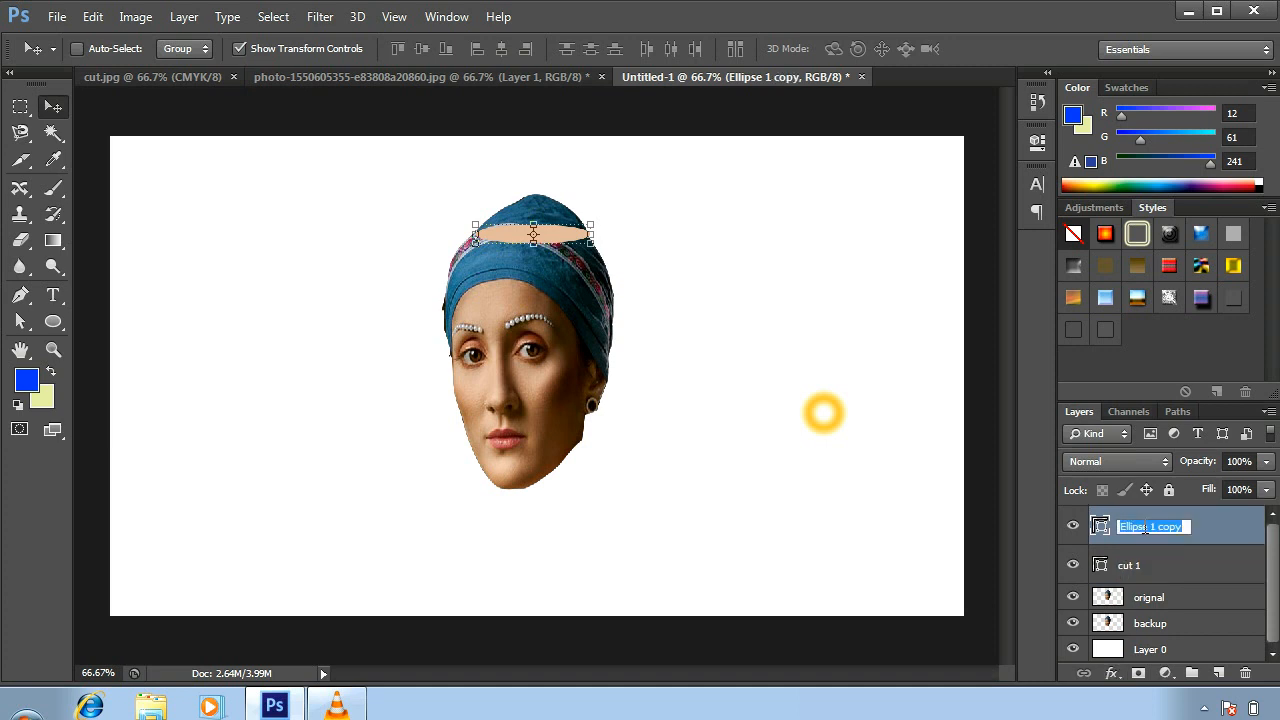
pyautogui.write('cut2')
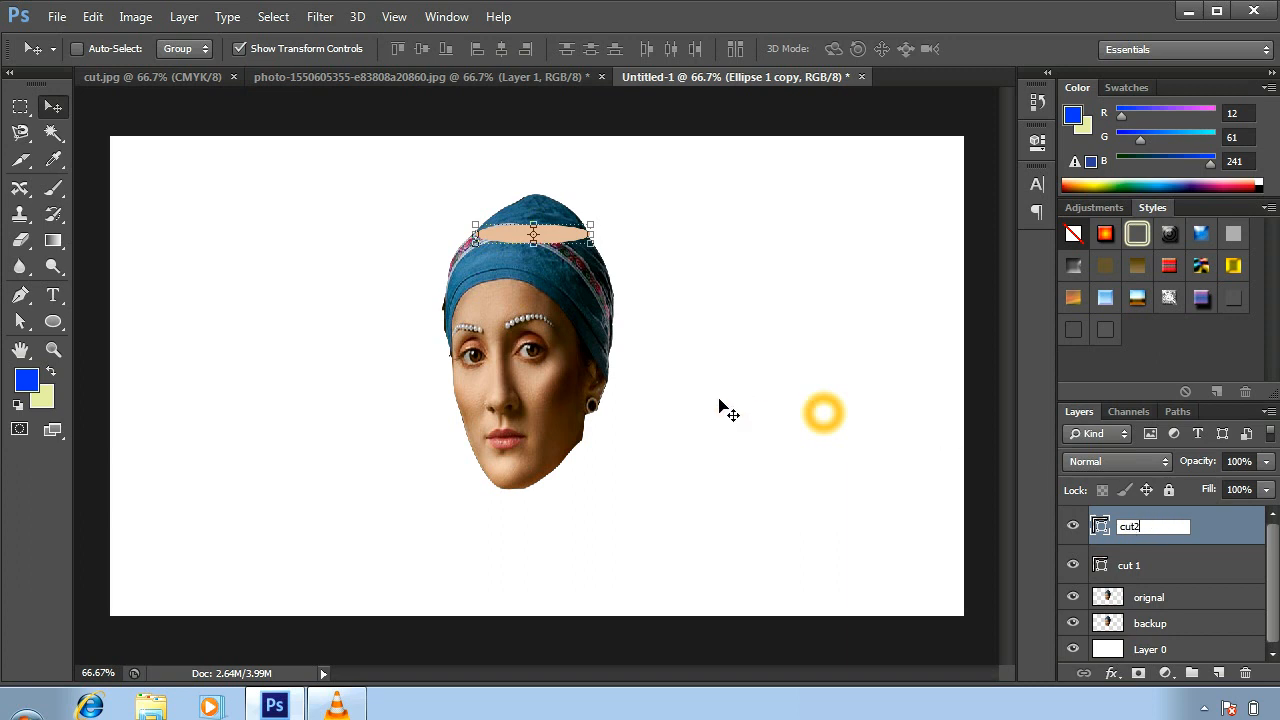
# Step: Move the cut2 ellipse straight down onto the forehead, just above the eyebrows
pyautogui.click(54, 108)
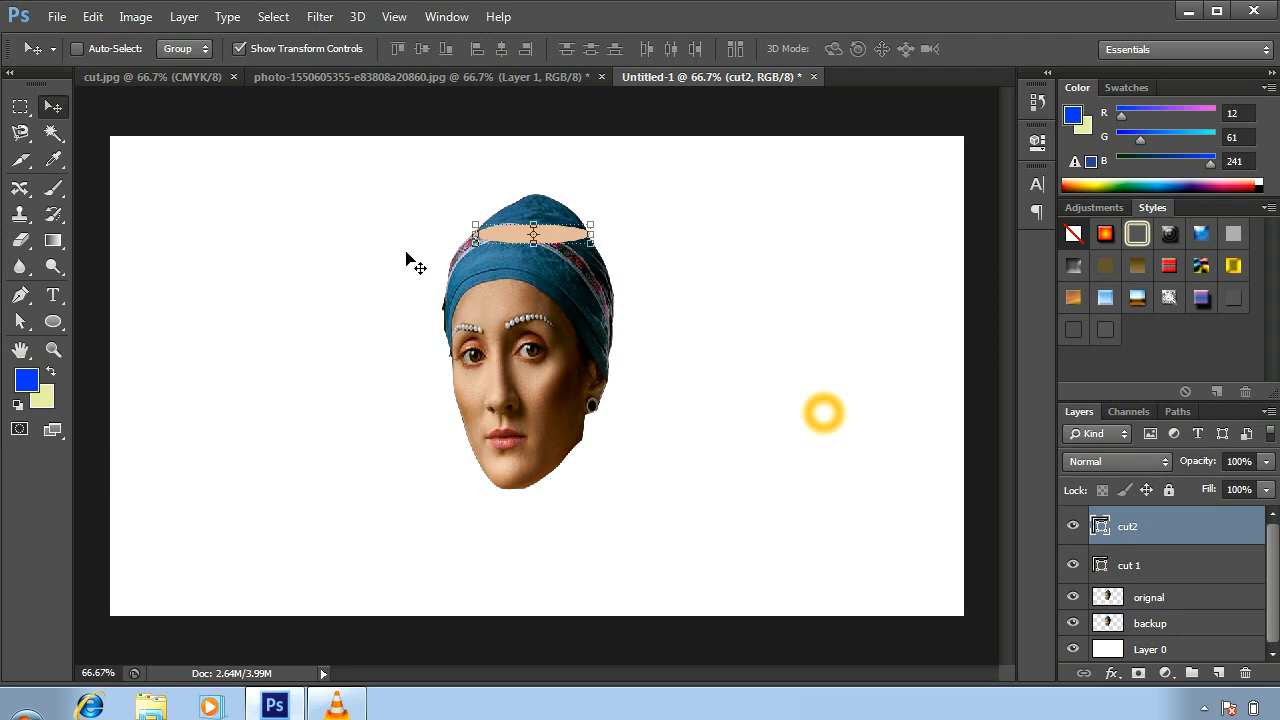
pyautogui.hotkey('shift', 'Down')
pyautogui.hotkey('shift', 'Down')
pyautogui.hotkey('shift', 'Down')
pyautogui.hotkey('shift', 'Down')
pyautogui.hotkey('shift', 'Down')
pyautogui.hotkey('shift', 'Down')
pyautogui.hotkey('shift', 'Down')
pyautogui.hotkey('shift', 'Down')
pyautogui.hotkey('shift', 'Down')
pyautogui.hotkey('shift', 'Down')
pyautogui.hotkey('shift', 'Down')
pyautogui.hotkey('shift', 'Down')
pyautogui.hotkey('shift', 'Down')
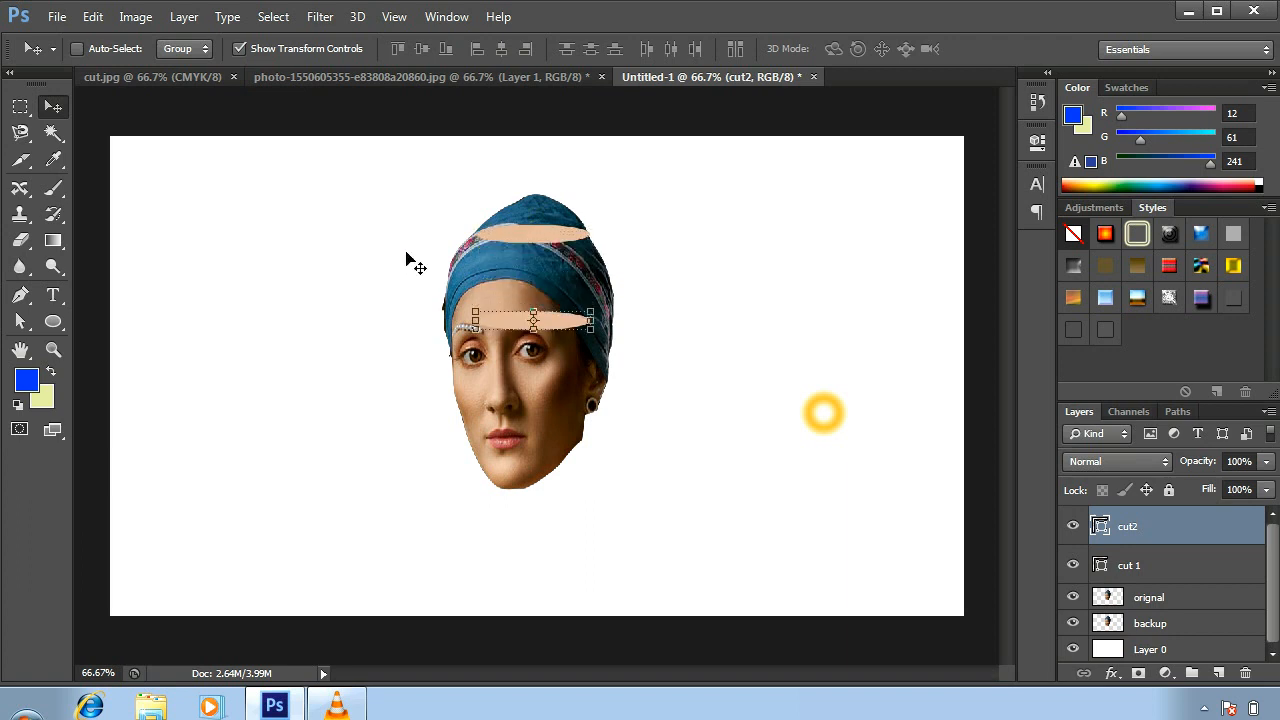
pyautogui.press('Up')
pyautogui.press('Up')
pyautogui.press('Up')
pyautogui.press('Up')
pyautogui.press('Up')
pyautogui.press('Up')
pyautogui.press('Up')
pyautogui.press('Up')
pyautogui.press('Up')
pyautogui.press('Up')
pyautogui.press('Up')
pyautogui.press('Up')
pyautogui.press('Up')
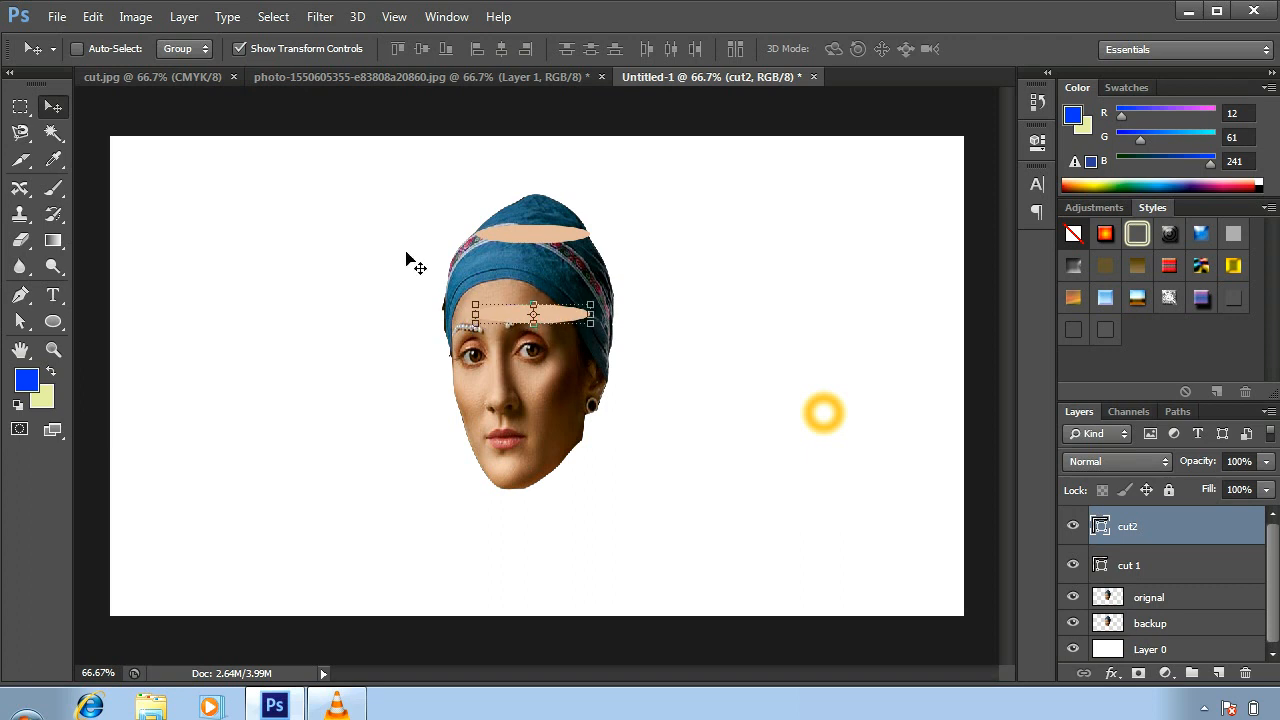
pyautogui.press('Up')
pyautogui.press('Up')
pyautogui.press('Up')
pyautogui.press('Up')
pyautogui.press('Up')
pyautogui.press('Up')
pyautogui.press('Up')
pyautogui.press('Up')
pyautogui.press('Up')
pyautogui.press('Up')
pyautogui.press('Up')
pyautogui.press('Up')
pyautogui.press('Up')
pyautogui.press('Up')
pyautogui.press('Up')
pyautogui.press('Up')
pyautogui.press('Up')
pyautogui.press('Up')
pyautogui.press('Up')
pyautogui.press('Up')
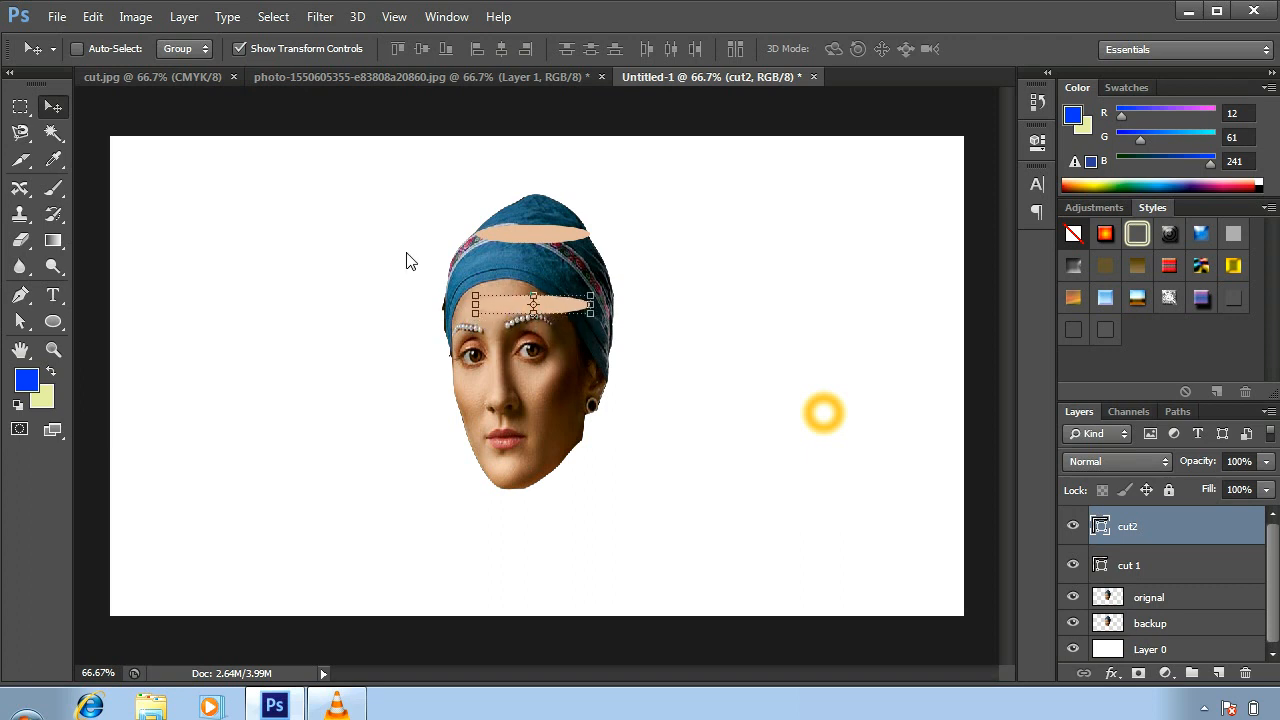
# Step: Nudge the cut2 ellipse straight up to where the forehead meets the headscarf
pyautogui.press('Up')
pyautogui.press('Up')
pyautogui.press('Up')
pyautogui.press('Up')
pyautogui.press('Up')
pyautogui.press('Up')
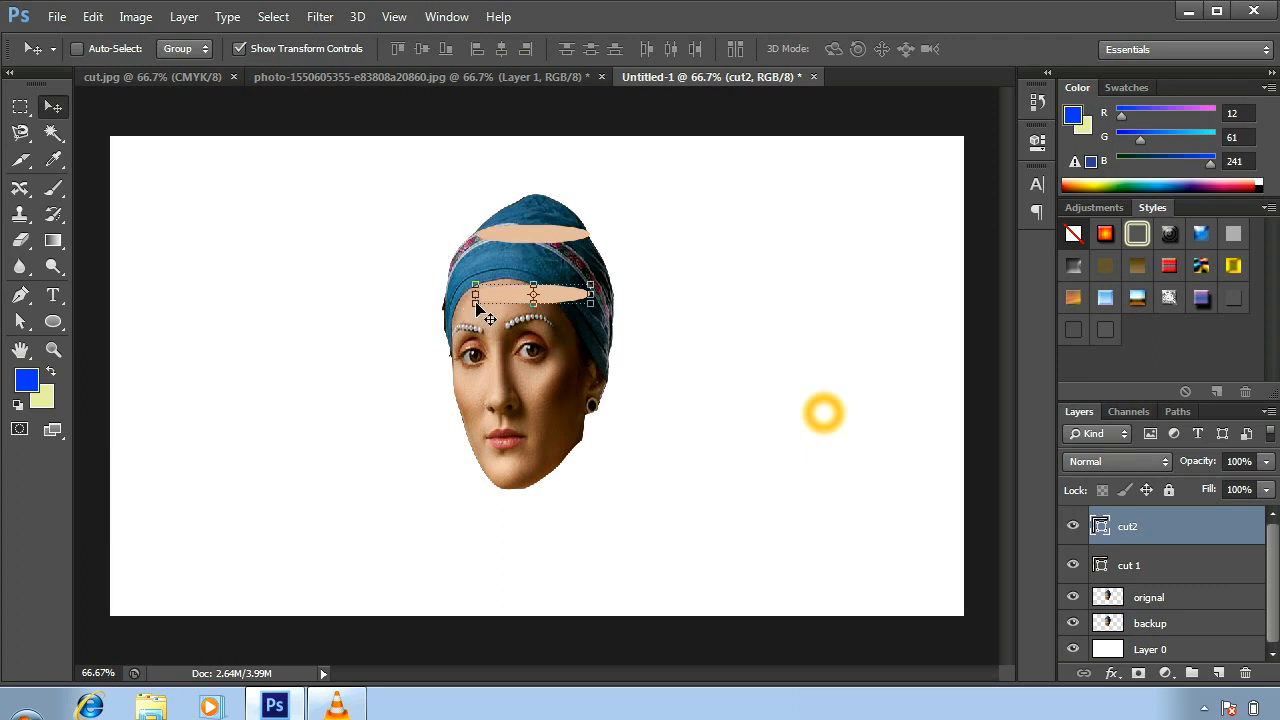
# Step: Stretch the cut2 ellipse horizontally on both sides to about 149% so it spans the head's full width, and apply the transformation
pyautogui.moveTo(471, 294); pyautogui.dragTo(442, 294)
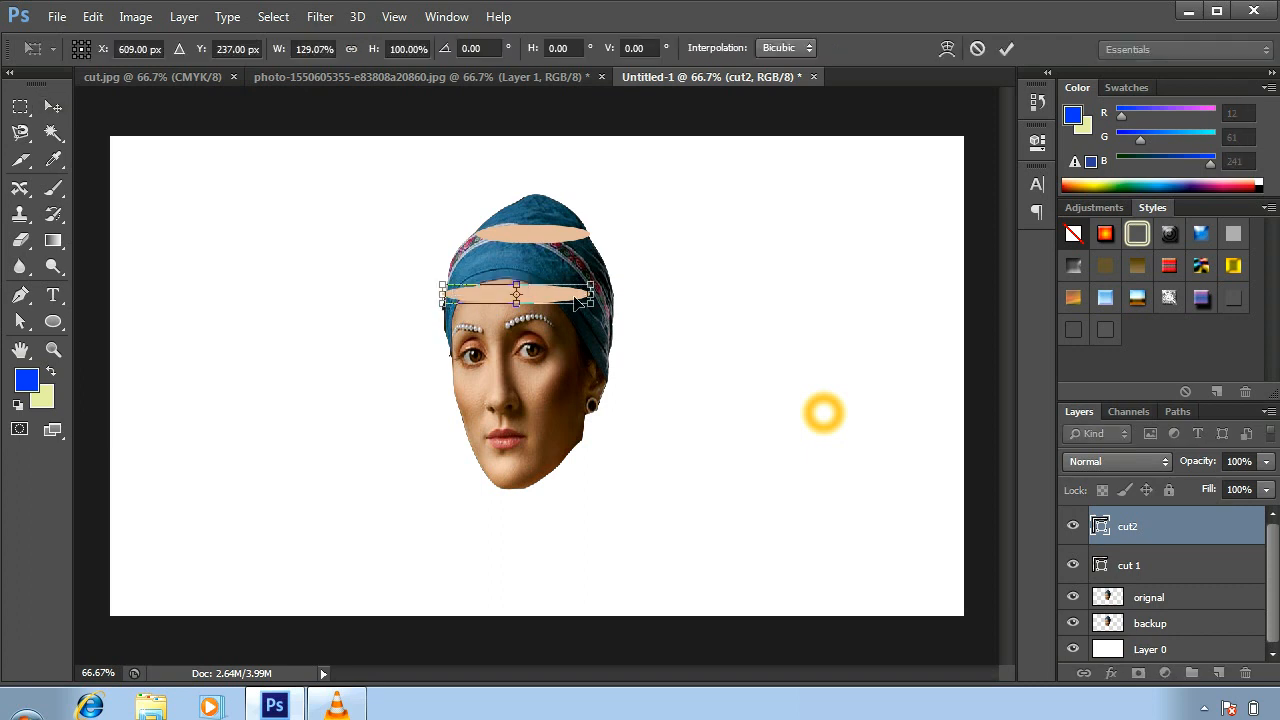
pyautogui.moveTo(592, 290); pyautogui.dragTo(615, 291)
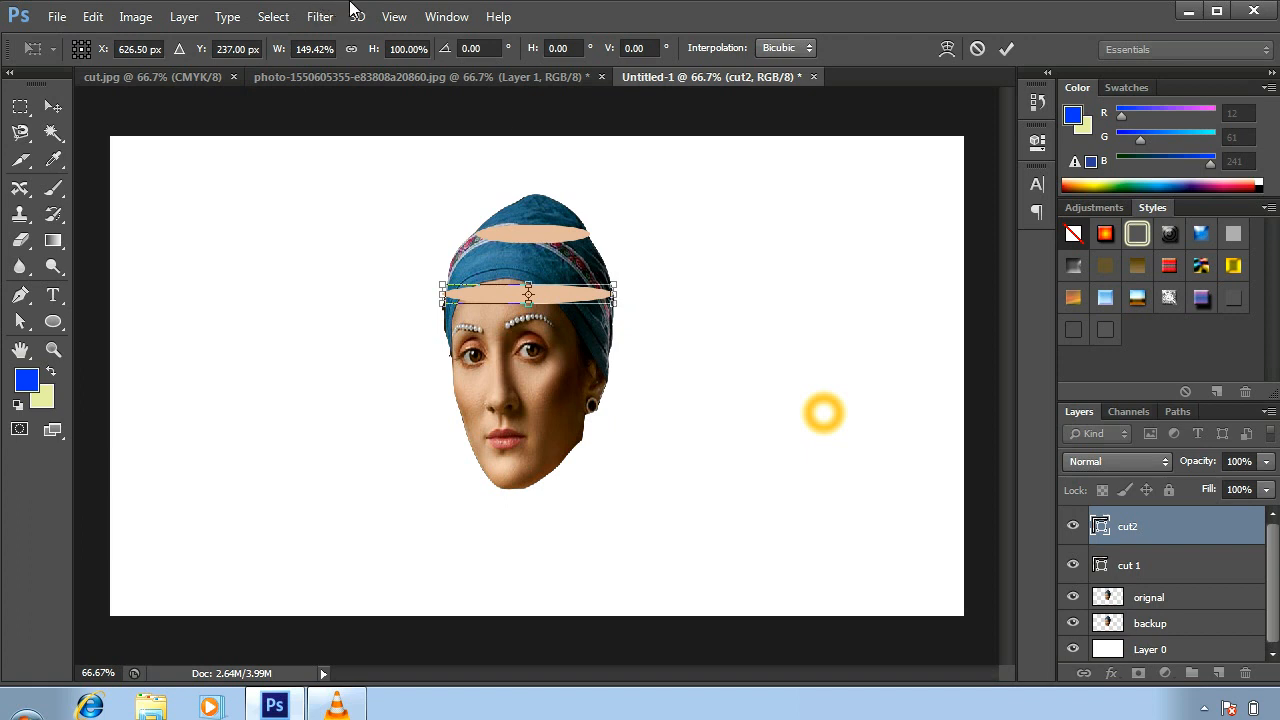
pyautogui.click(53, 106)
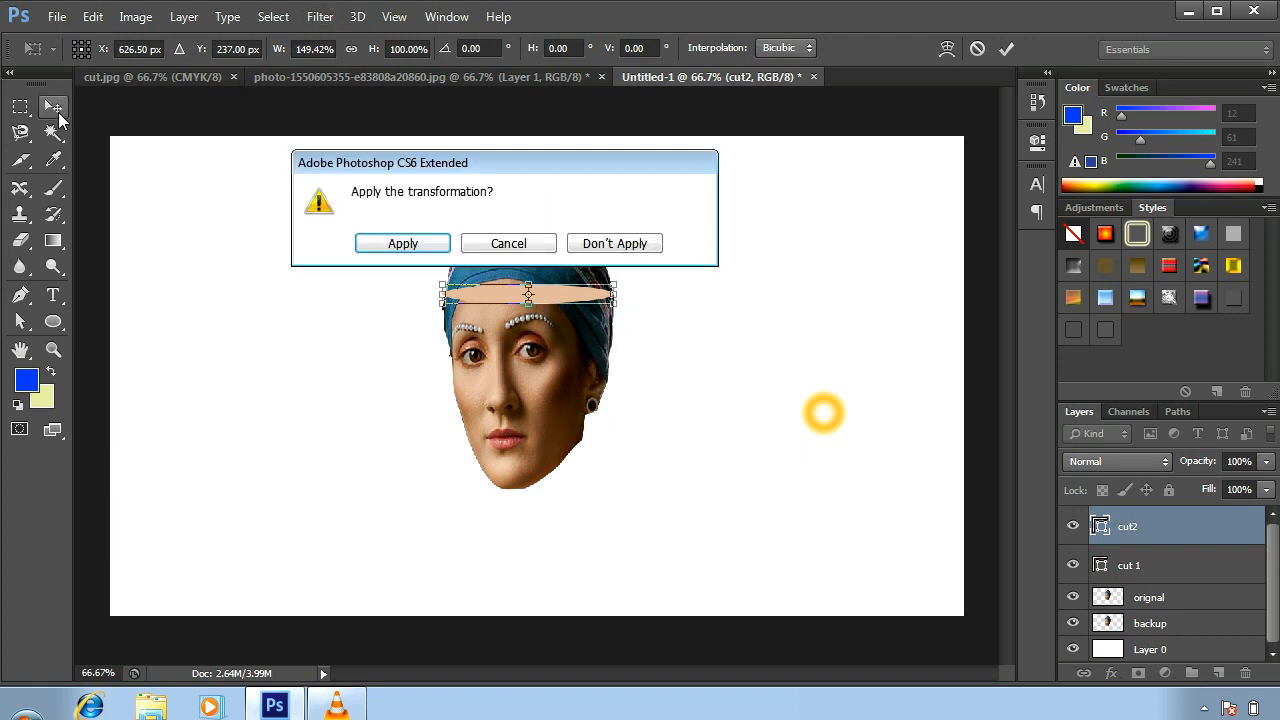
pyautogui.click(366, 243)
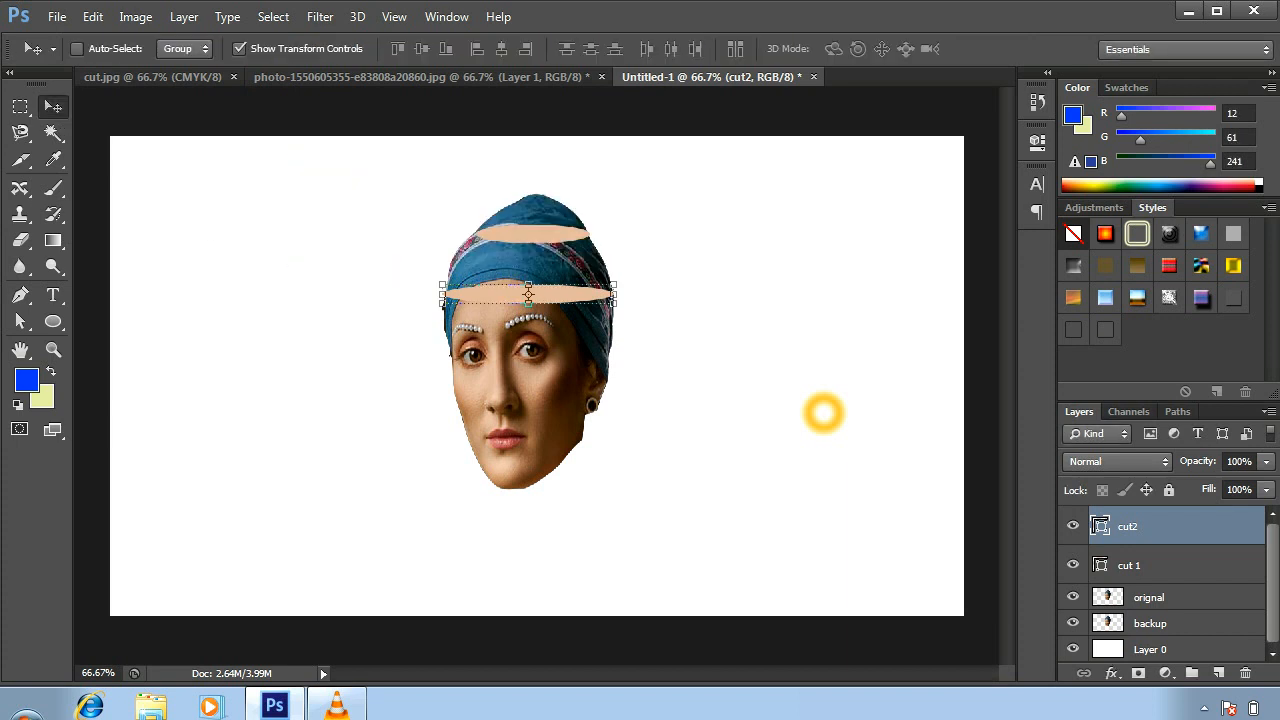
# Step: Duplicate the cut2 ellipse layer and name the copy "cut3"
pyautogui.hotkey('ctrl', 'j')
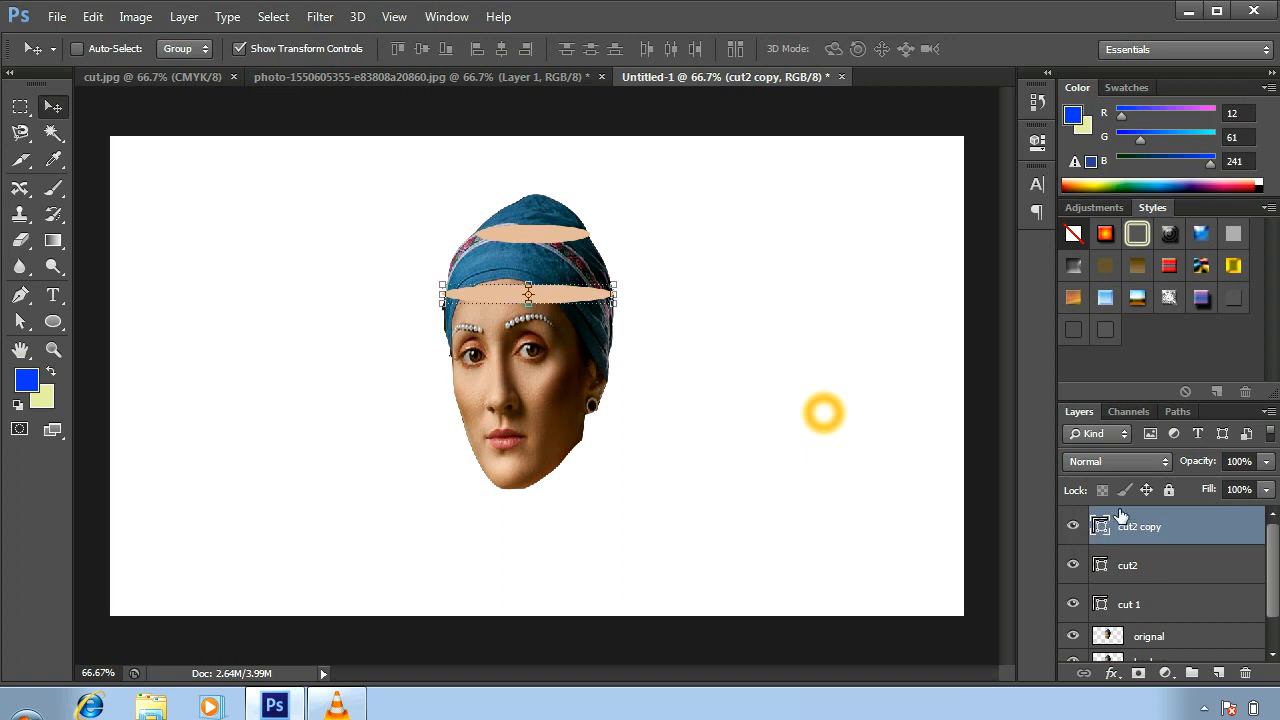
pyautogui.doubleClick(1150, 526)
pyautogui.write('cut3')
pyautogui.press('Return')
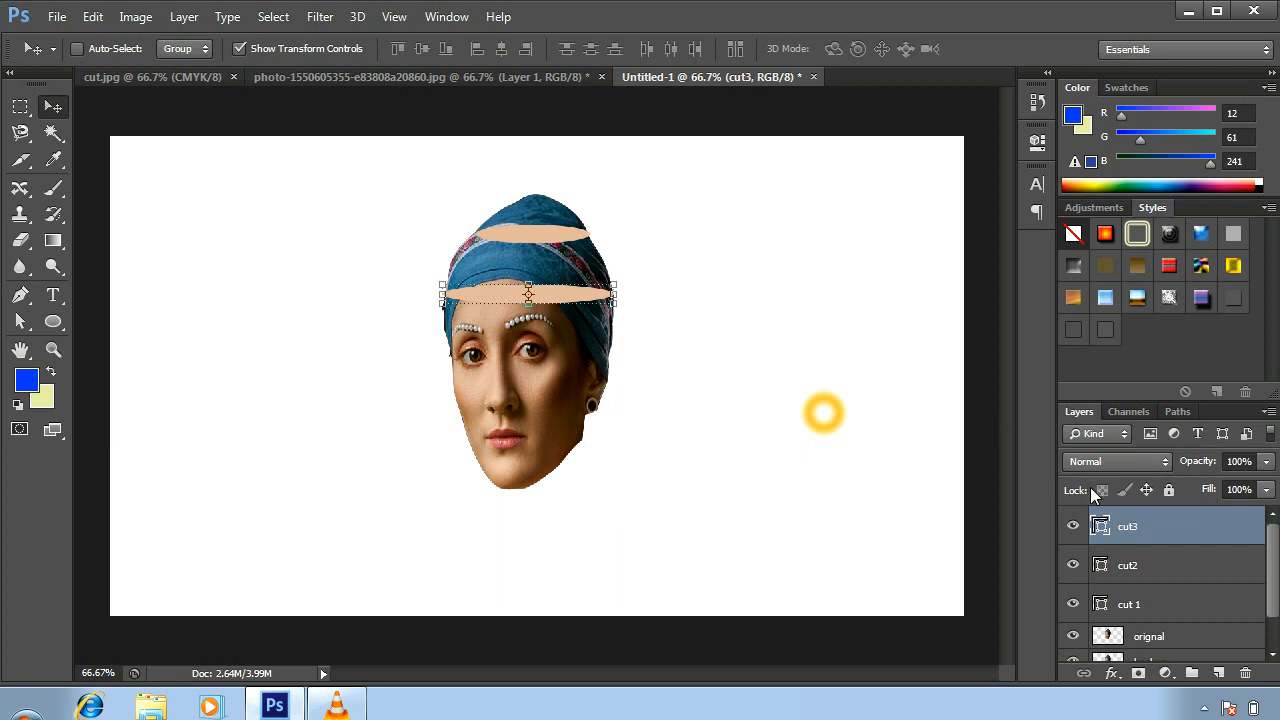
# Step: Move the cut3 ellipse straight down onto the nose, just below the eyes
pyautogui.hotkey('shift', 'Down')
pyautogui.hotkey('shift', 'Down')
pyautogui.hotkey('shift', 'Down')
pyautogui.hotkey('shift', 'Down')
pyautogui.hotkey('shift', 'Down')
pyautogui.hotkey('shift', 'Down')
pyautogui.hotkey('shift', 'Down')
pyautogui.hotkey('shift', 'Down')
pyautogui.hotkey('shift', 'Down')
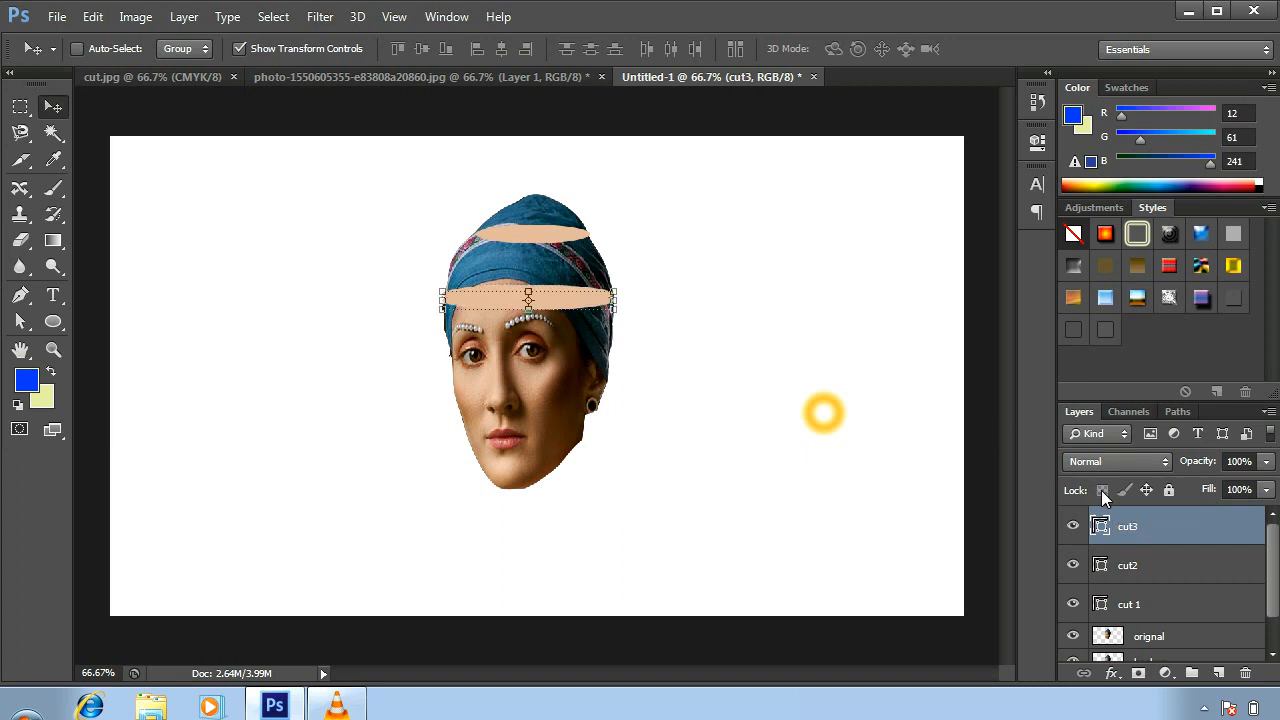
pyautogui.hotkey('shift', 'Down')
pyautogui.hotkey('shift', 'Down')
pyautogui.hotkey('shift', 'Down')
pyautogui.hotkey('shift', 'Down')
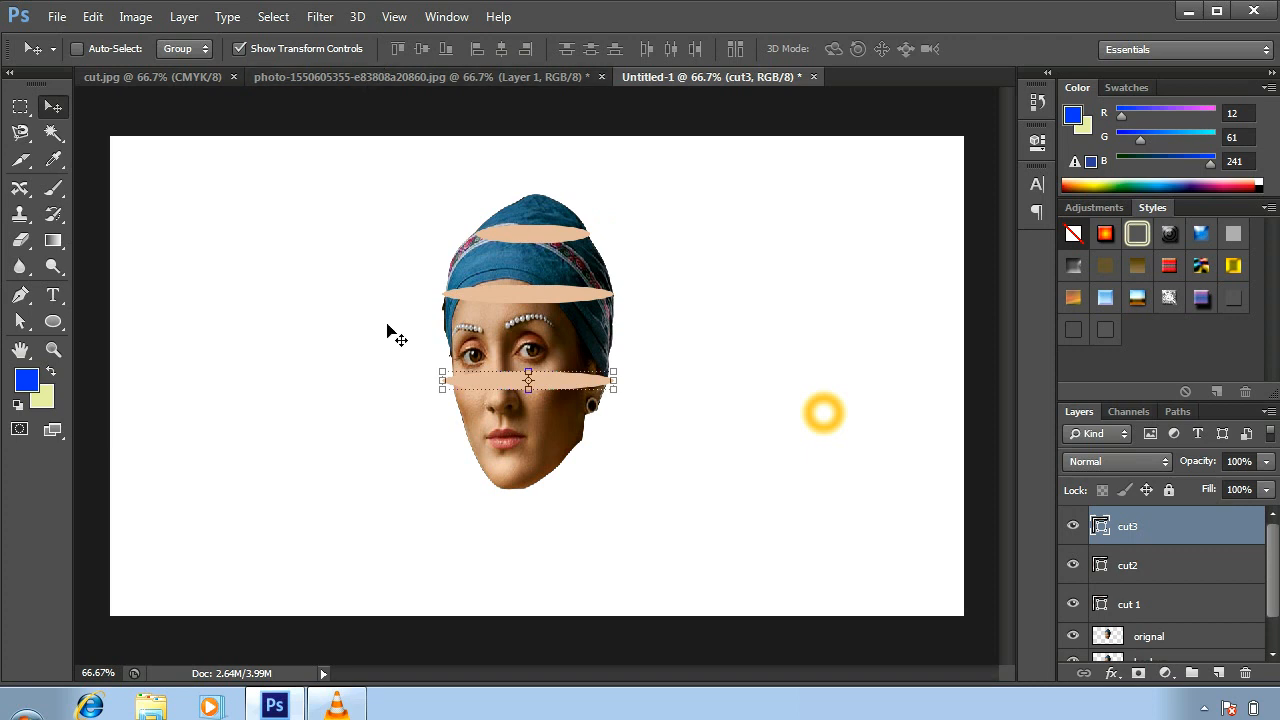
# Step: Narrow the cut3 ellipse from both sides to about 89% width to fit the face at the nose, and apply the transformation
pyautogui.moveTo(437, 382); pyautogui.dragTo(447, 382)
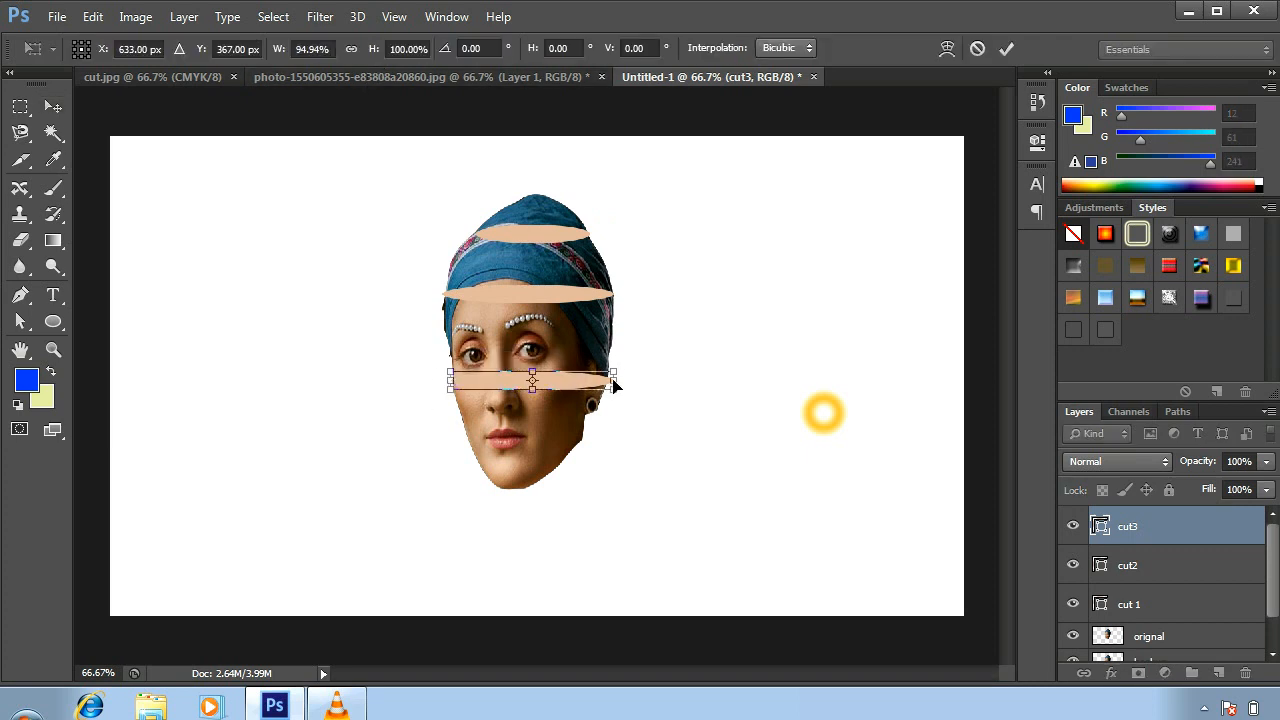
pyautogui.moveTo(613, 378); pyautogui.dragTo(605, 378)
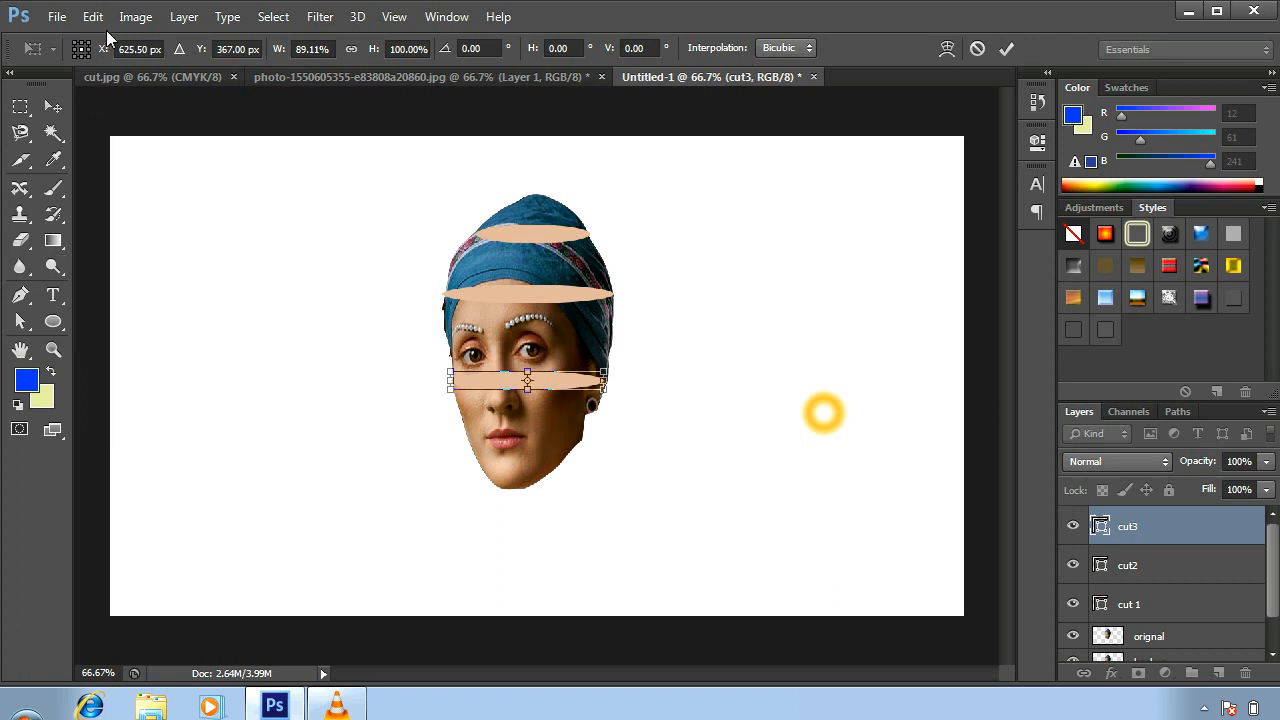
pyautogui.click(54, 108)
pyautogui.click(433, 251)
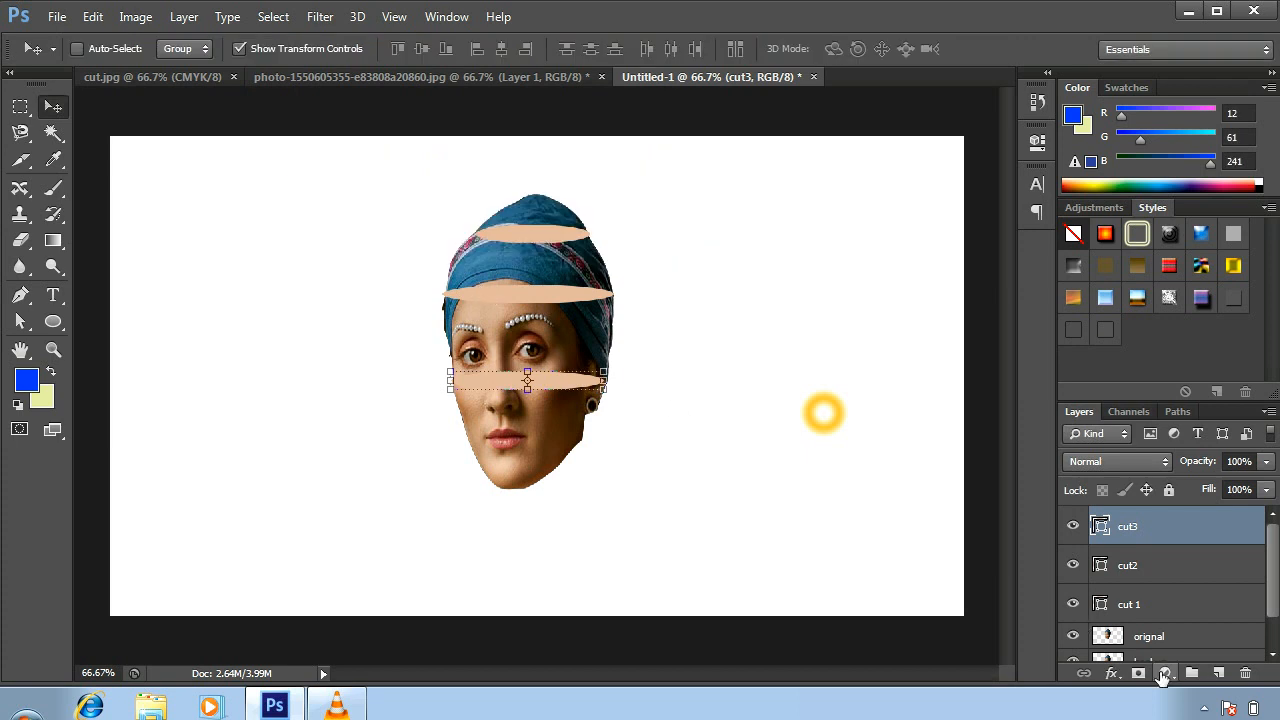
# Step: Duplicate the cut3 ellipse layer and name the copy "cut4"
pyautogui.hotkey('ctrl', 'j')
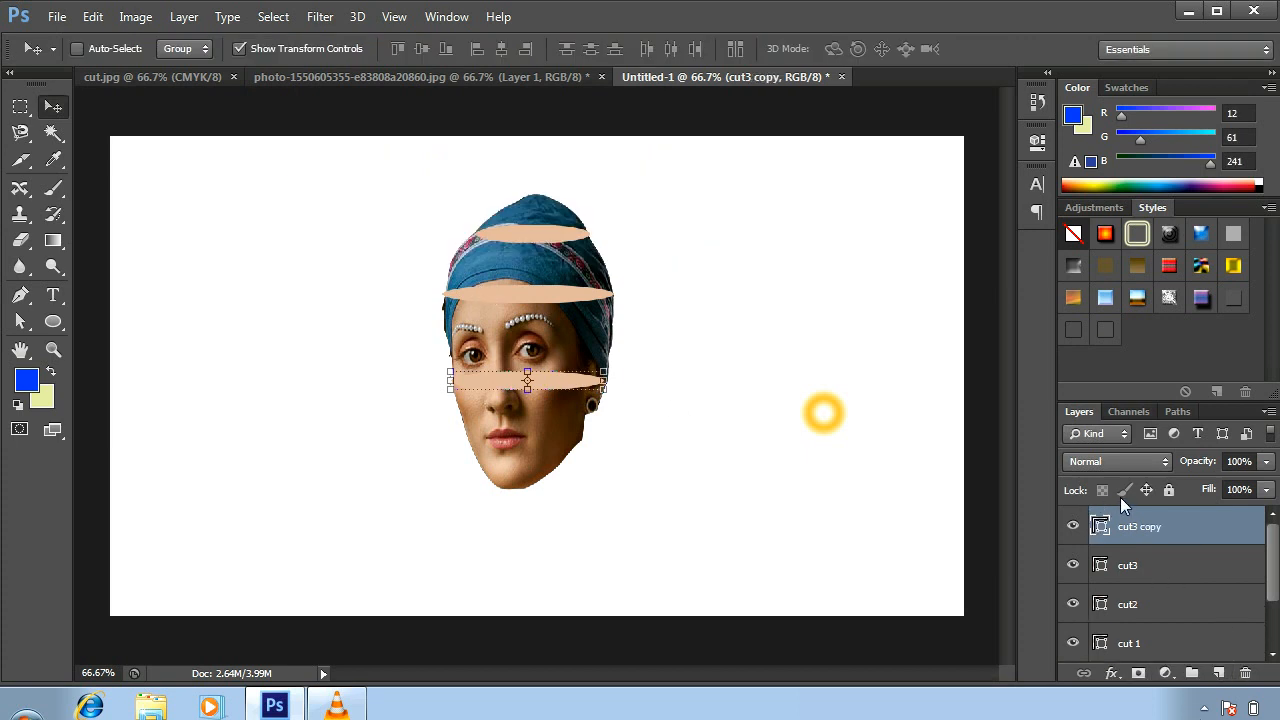
pyautogui.doubleClick(1137, 527)
pyautogui.write('cut4')
pyautogui.press('Return')
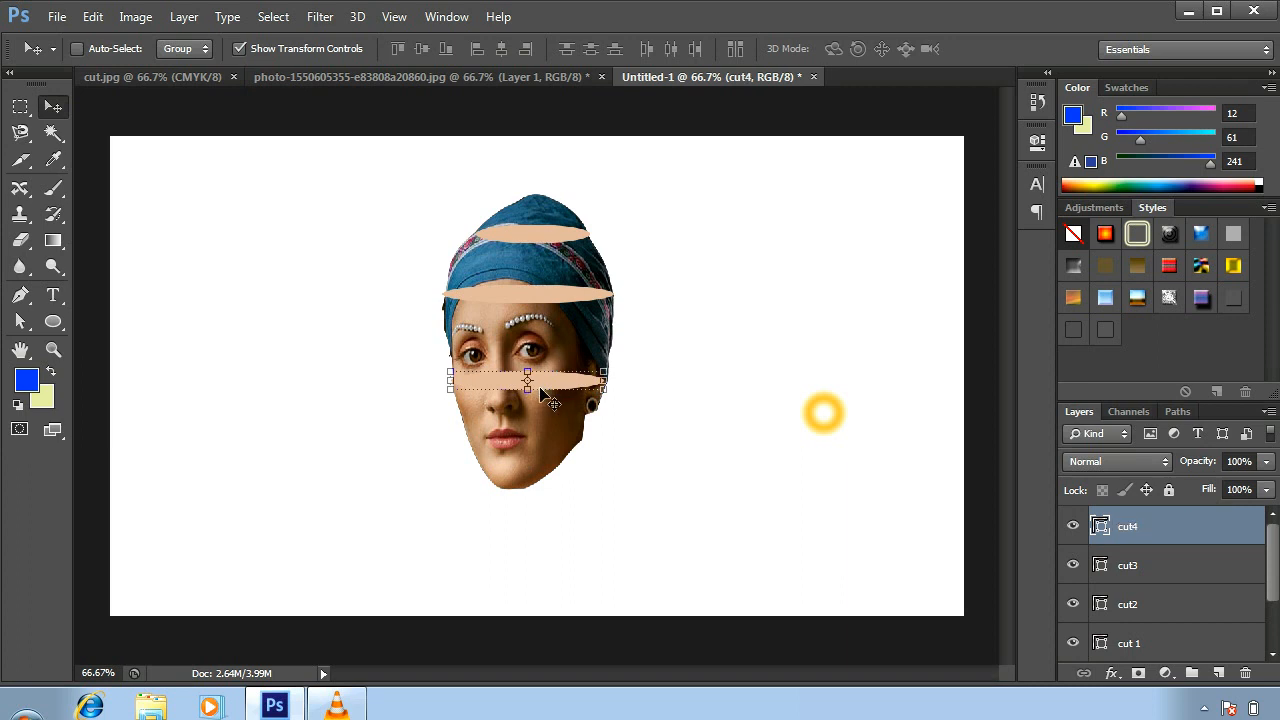
# Step: Move the cut4 ellipse straight down onto the chin, just below the lips
pyautogui.hotkey('shift', 'Down')
pyautogui.hotkey('shift', 'Down')
pyautogui.hotkey('shift', 'Down')
pyautogui.hotkey('shift', 'Down')
pyautogui.hotkey('shift', 'Down')
pyautogui.hotkey('shift', 'Down')
pyautogui.hotkey('shift', 'Down')
pyautogui.hotkey('shift', 'Down')
pyautogui.hotkey('shift', 'Down')
pyautogui.hotkey('shift', 'Down')
pyautogui.hotkey('shift', 'Down')
pyautogui.hotkey('shift', 'Down')
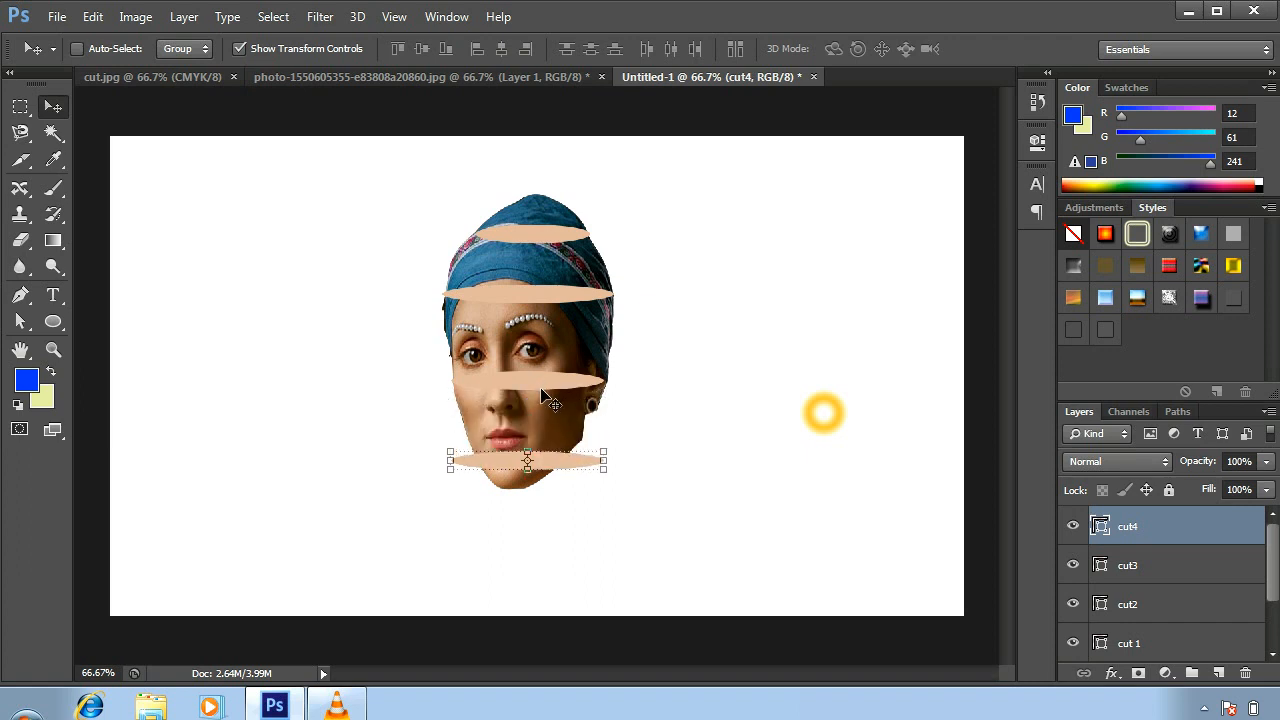
# Step: Narrow the cut4 ellipse from both sides to about 56% width to fit the chin, and apply the transformation
pyautogui.moveTo(605, 462); pyautogui.dragTo(562, 462)
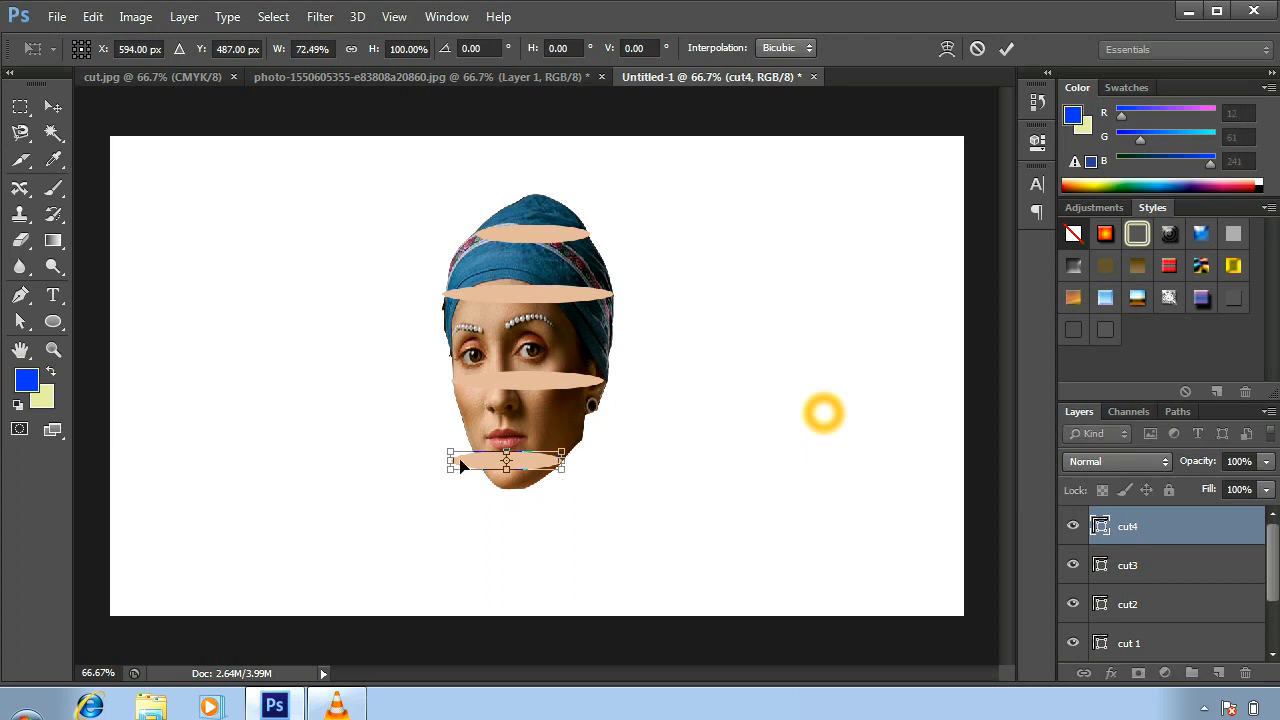
pyautogui.moveTo(446, 463); pyautogui.dragTo(473, 472)
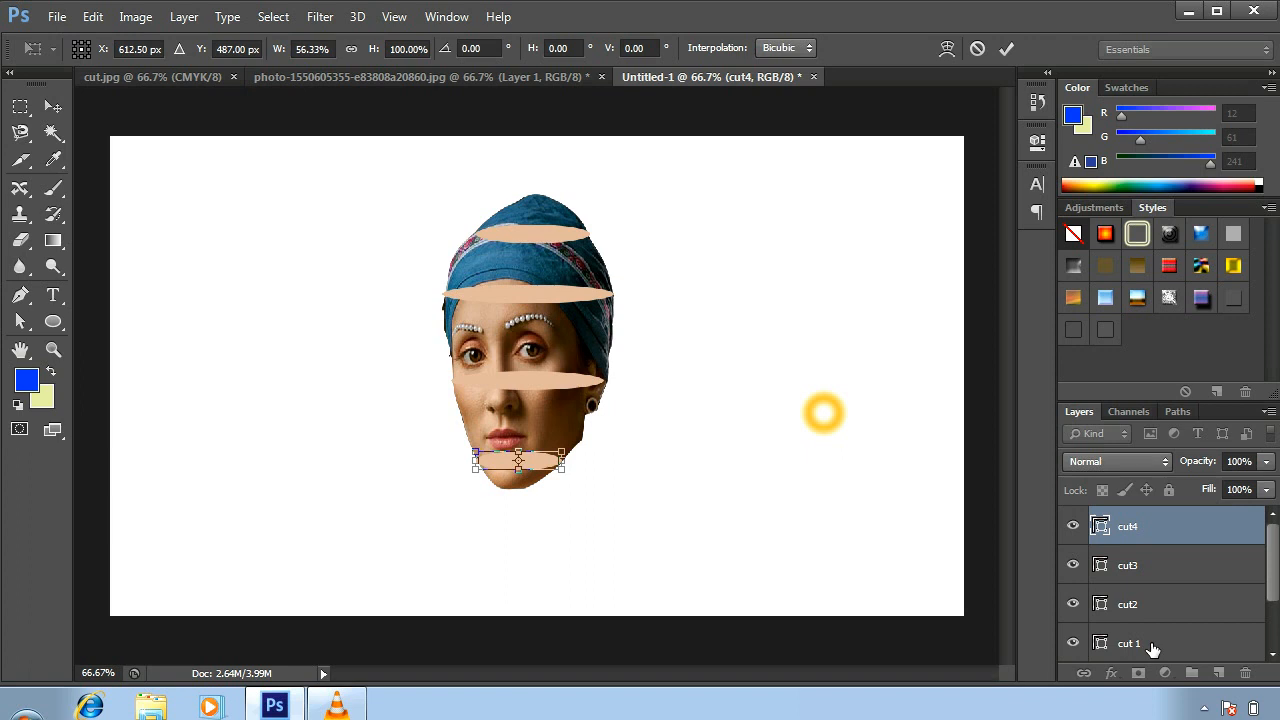
pyautogui.click(53, 107)
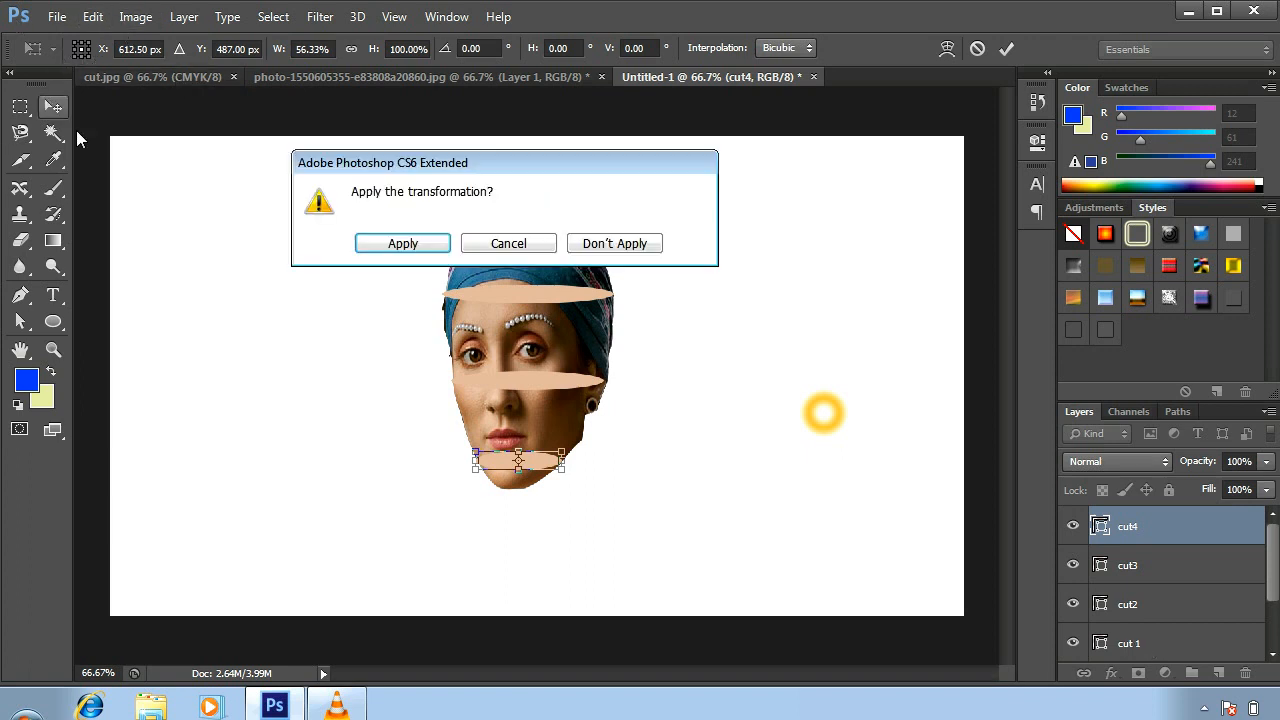
pyautogui.click(401, 244)
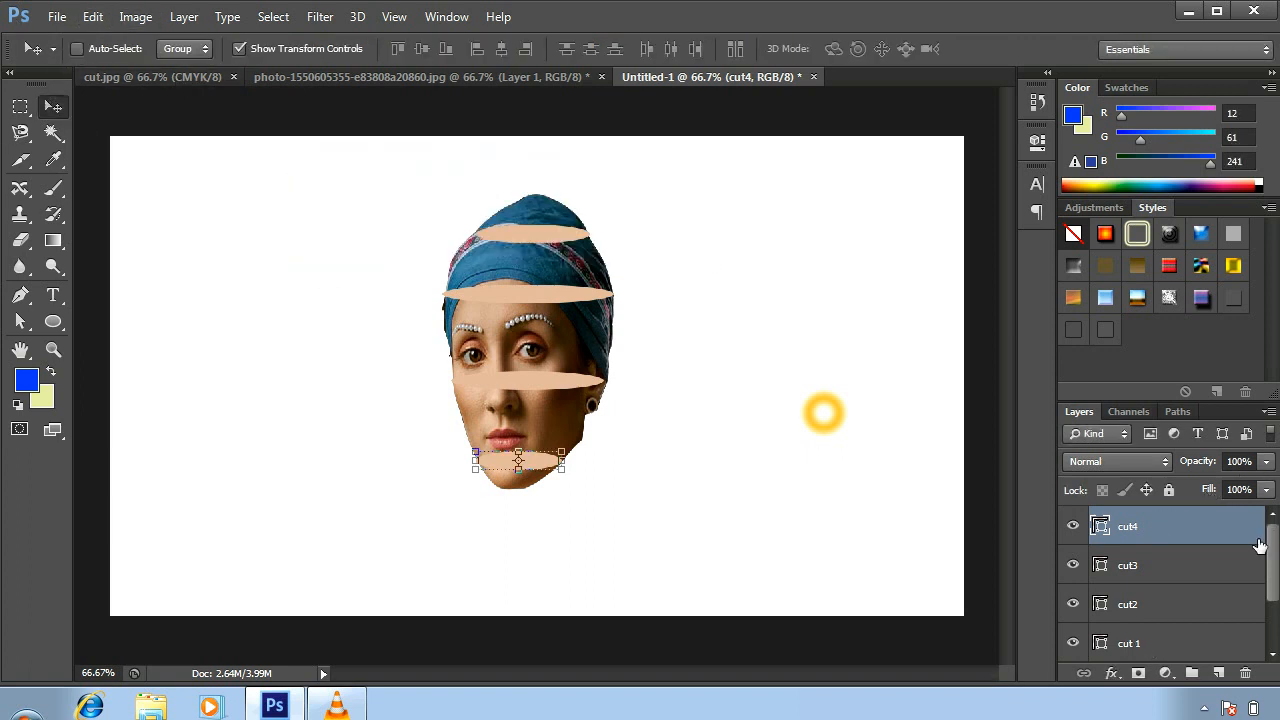
# Step: Duplicate the four ellipse layers cut 1, cut2, cut3 and cut4 together
pyautogui.click(1159, 640)
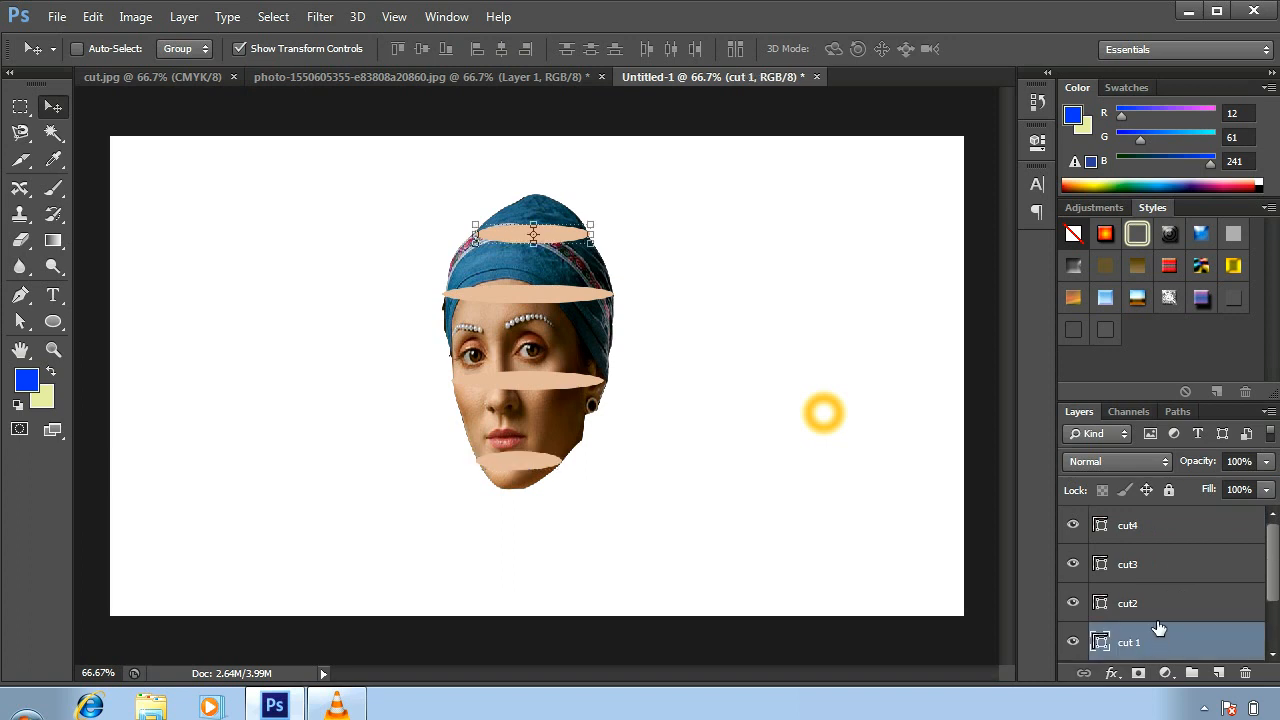
pyautogui.keyDown('shift'); pyautogui.click(1141, 530); pyautogui.keyUp('shift')
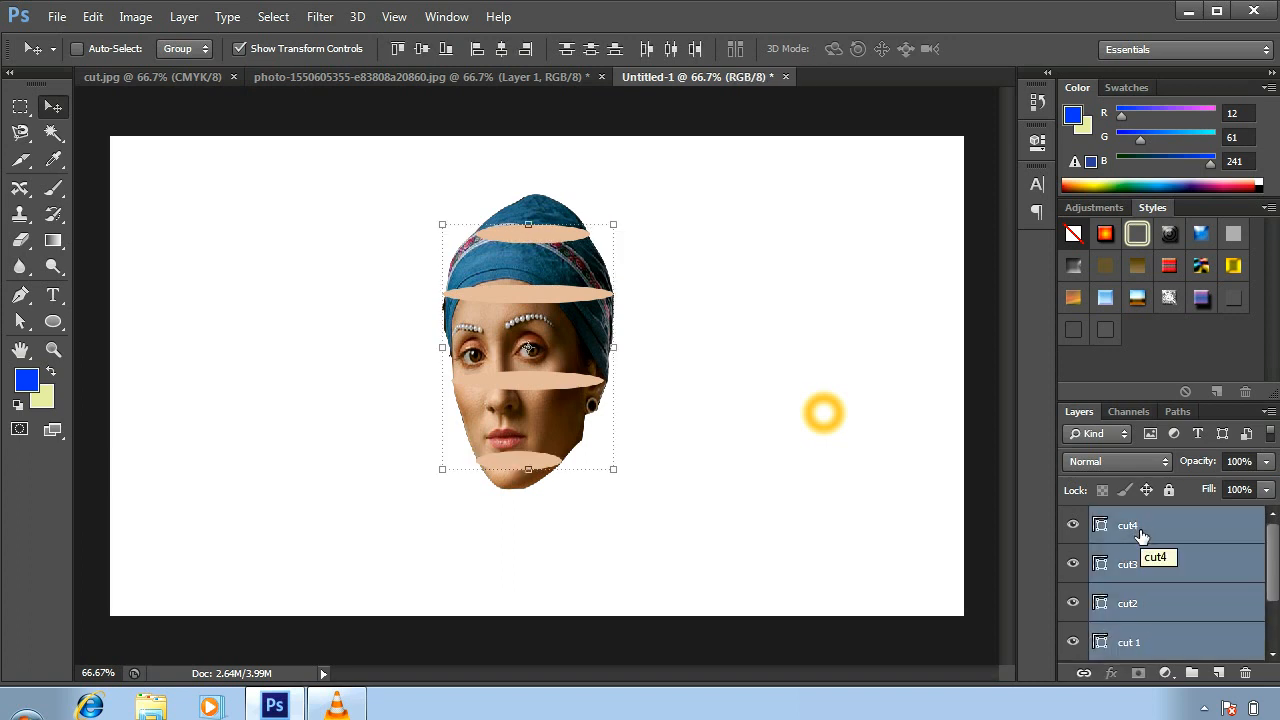
pyautogui.hotkey('ctrl', 'j')
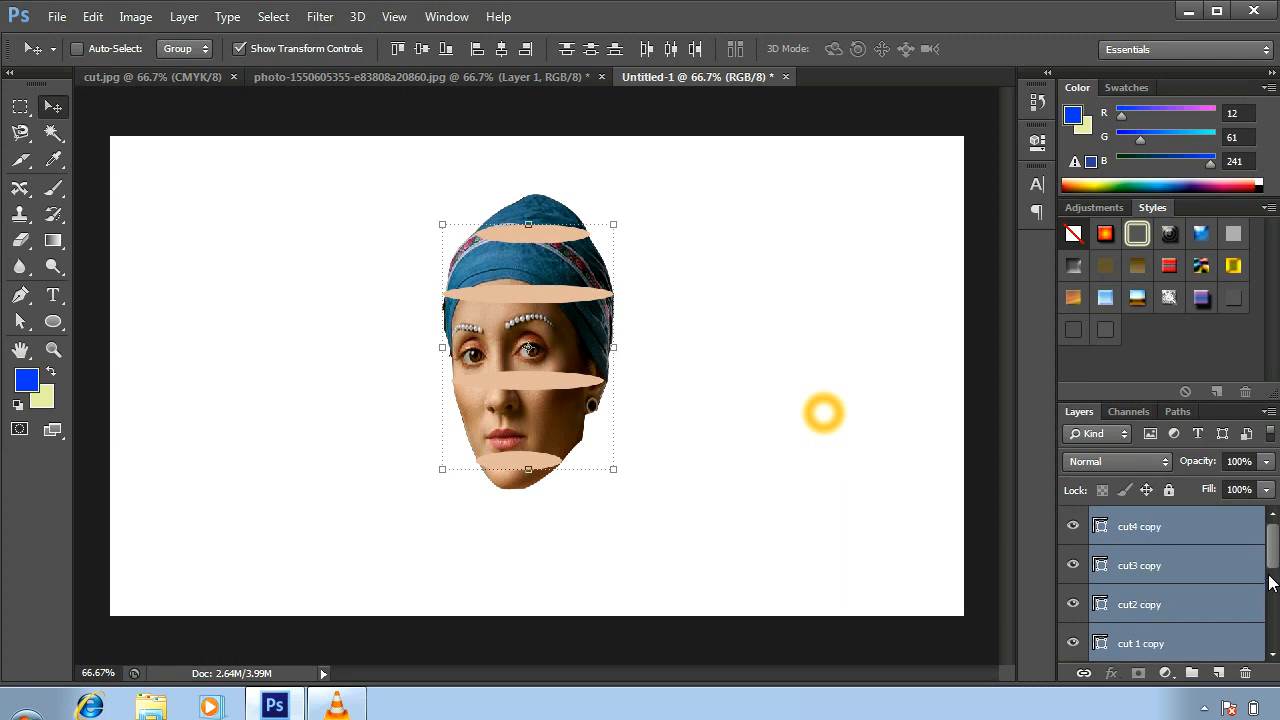
# Step: Hide the four original ellipse layers cut 1, cut2, cut3 and cut4, keeping their copies visible
pyautogui.scroll(-3, 1276, 555)
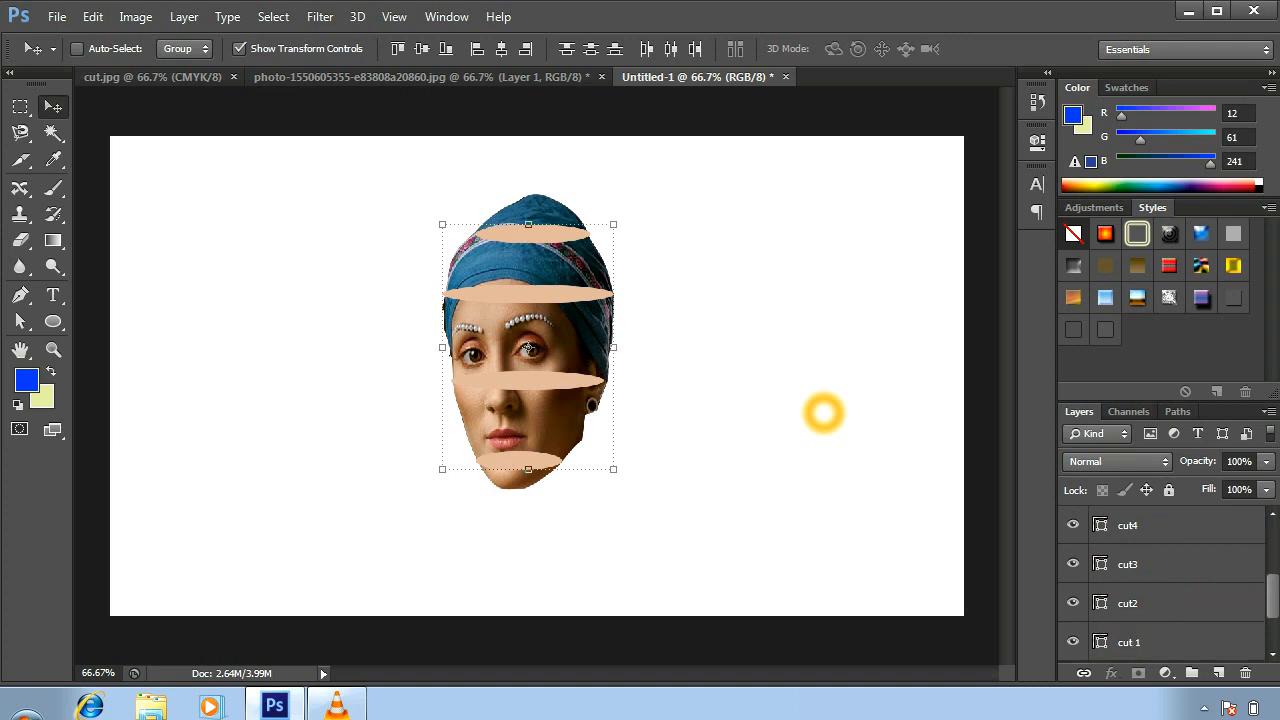
pyautogui.scroll(1, 1265, 560)
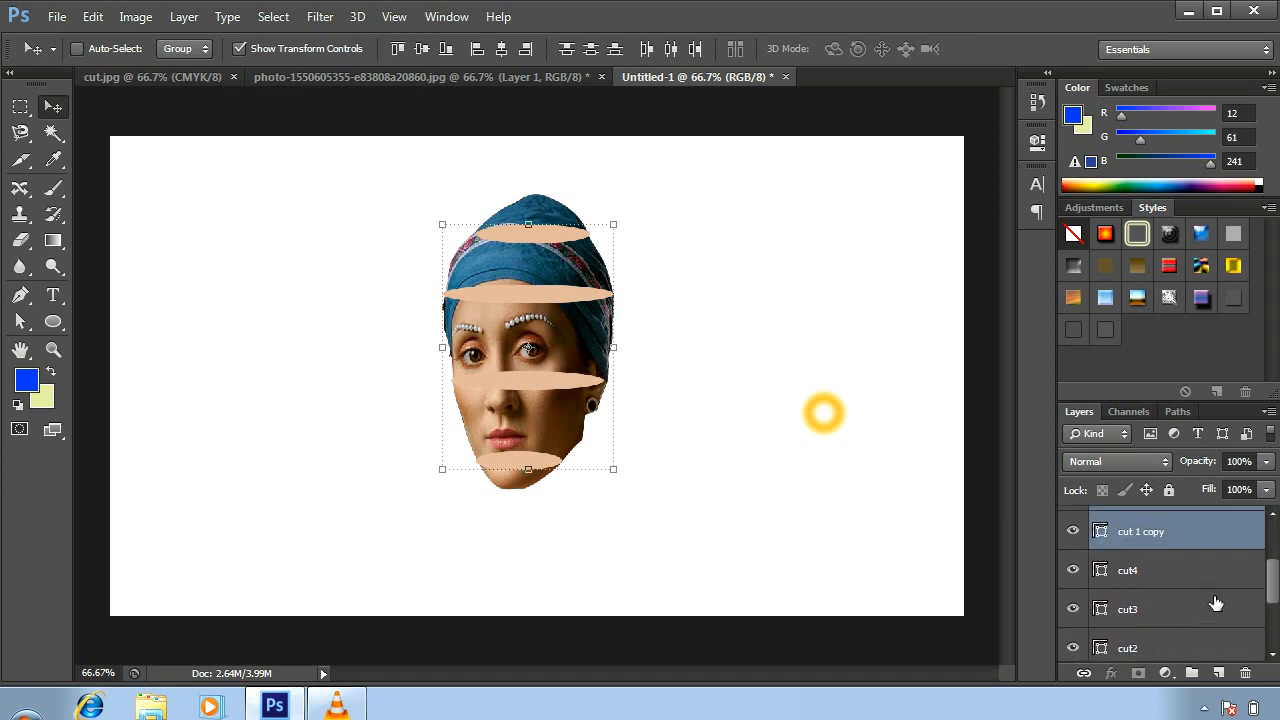
pyautogui.scroll(-1, 1262, 570)
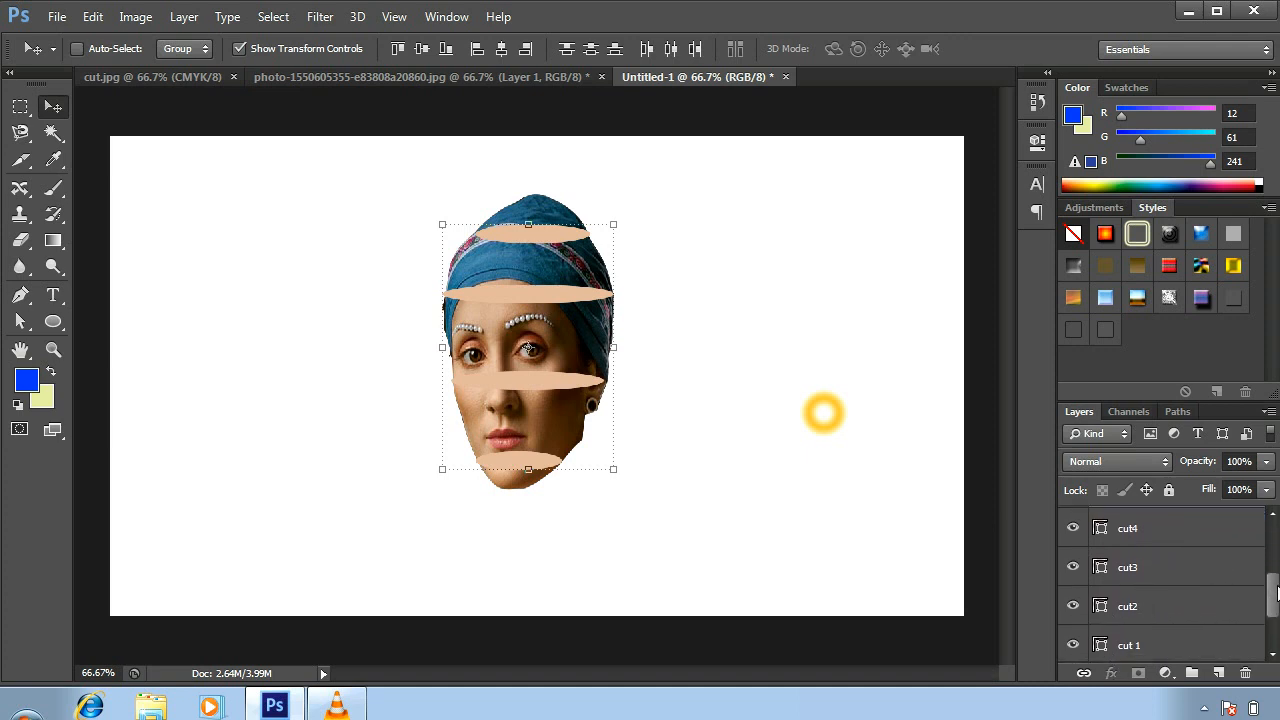
pyautogui.click(1074, 645)
pyautogui.click(1073, 606)
pyautogui.click(1073, 567)
pyautogui.click(1071, 528)
pyautogui.moveTo(1275, 597); pyautogui.dragTo(1275, 543)
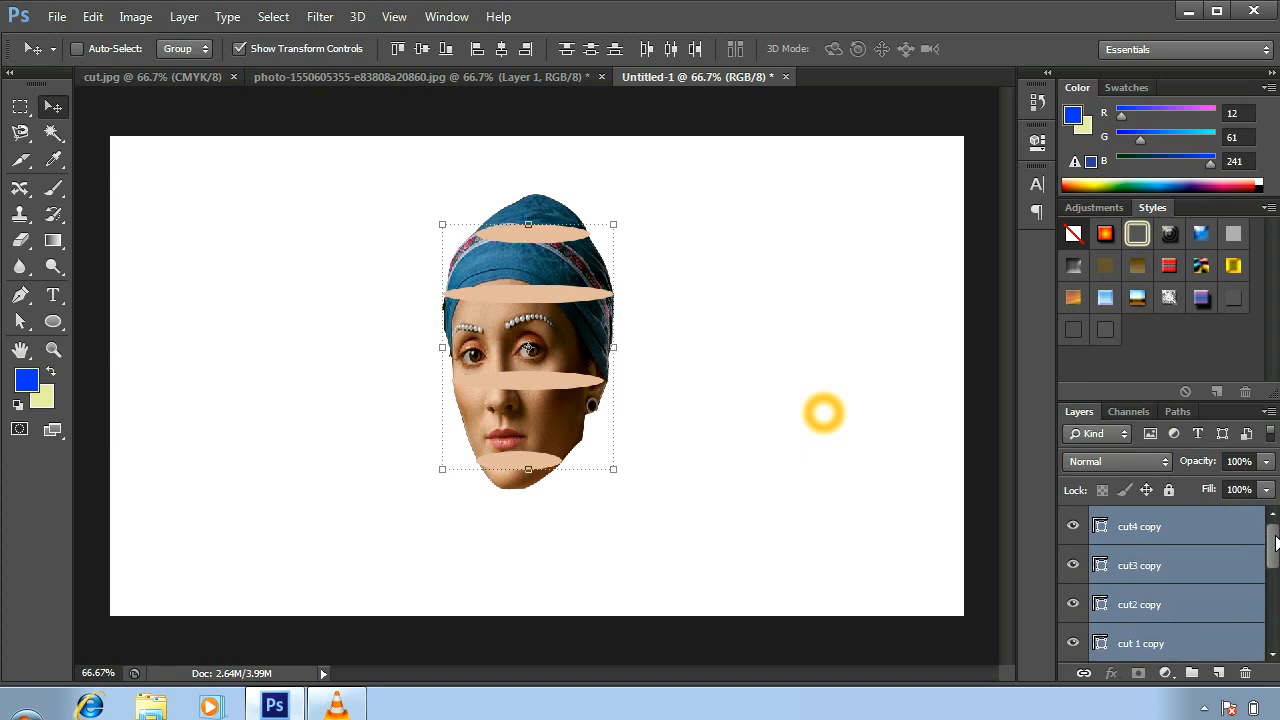
# Step: Hide the cut4 copy, cut3 copy and cut2 copy layers, and make cut 1 copy the active layer
pyautogui.click(1073, 526)
pyautogui.click(1073, 565)
pyautogui.click(1073, 604)
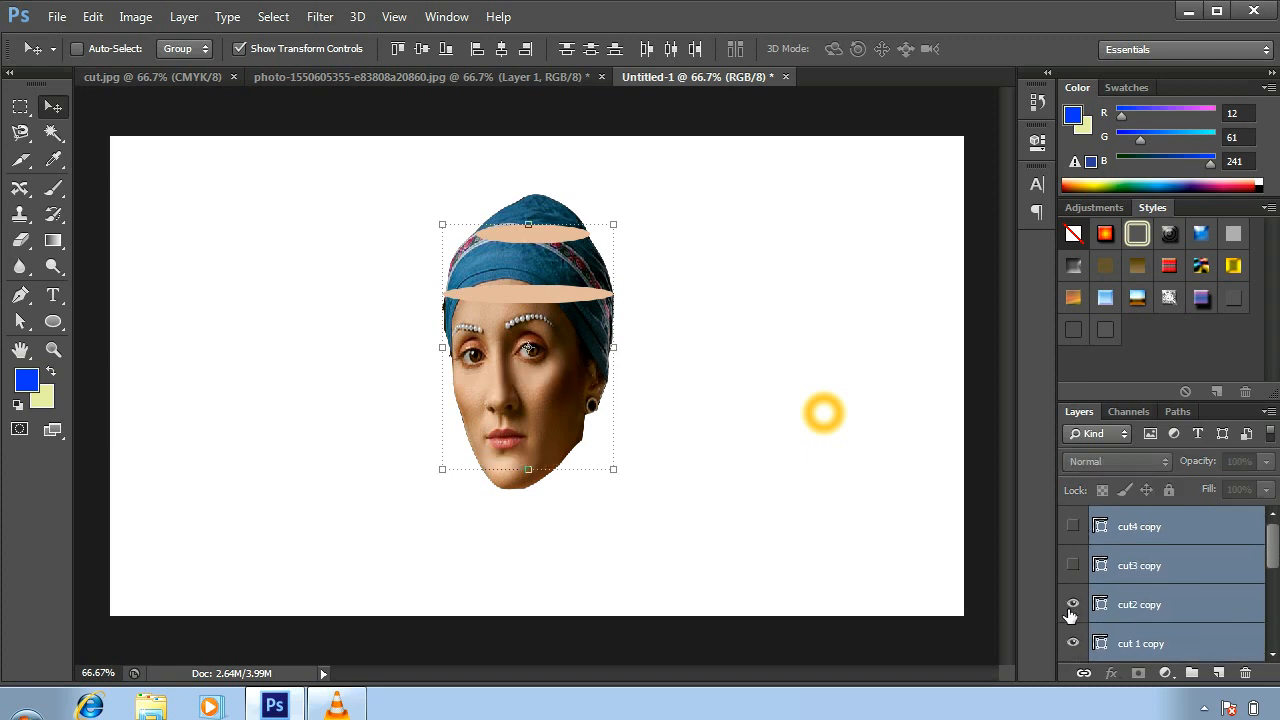
pyautogui.click(1150, 646)
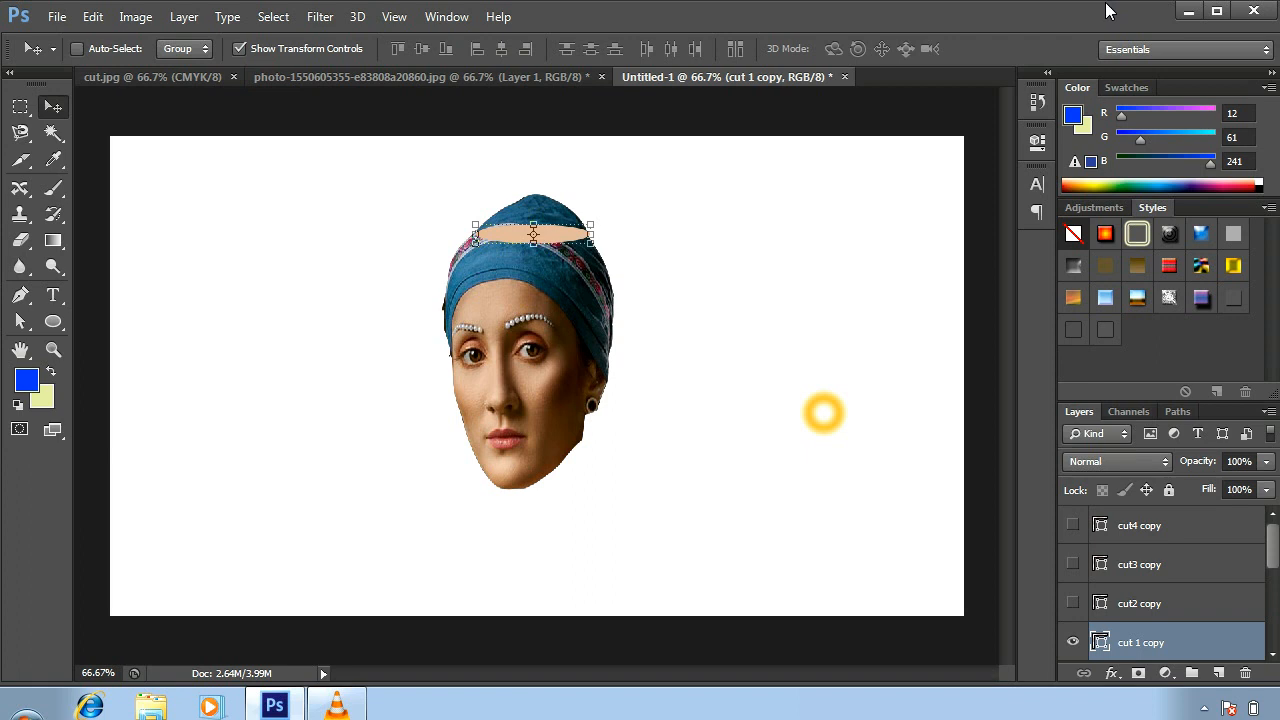
# Step: Pull the top anchor of the cut 1 copy ellipse upward with Direct Selection until the shape, about 98 px high, covers the headscarf's top
pyautogui.keyDown('ctrl'); pyautogui.click(1101, 642); pyautogui.keyUp('ctrl')
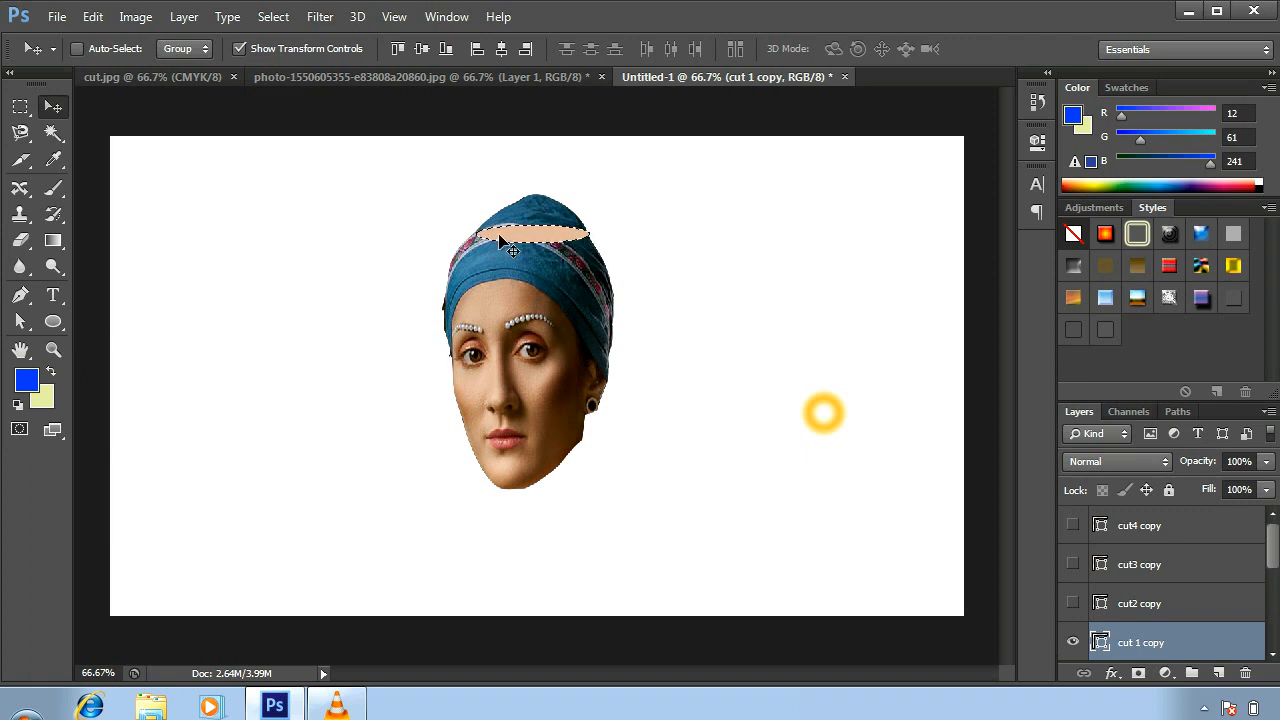
pyautogui.click(20, 320)
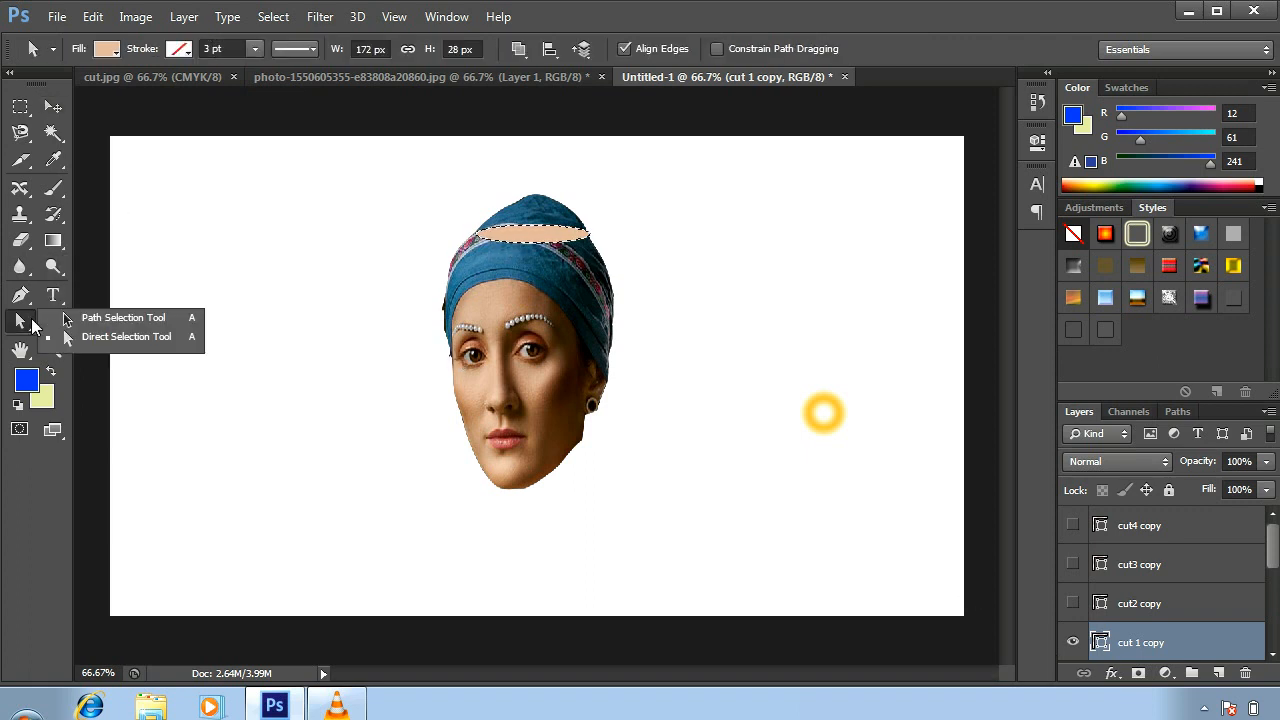
pyautogui.click(85, 341)
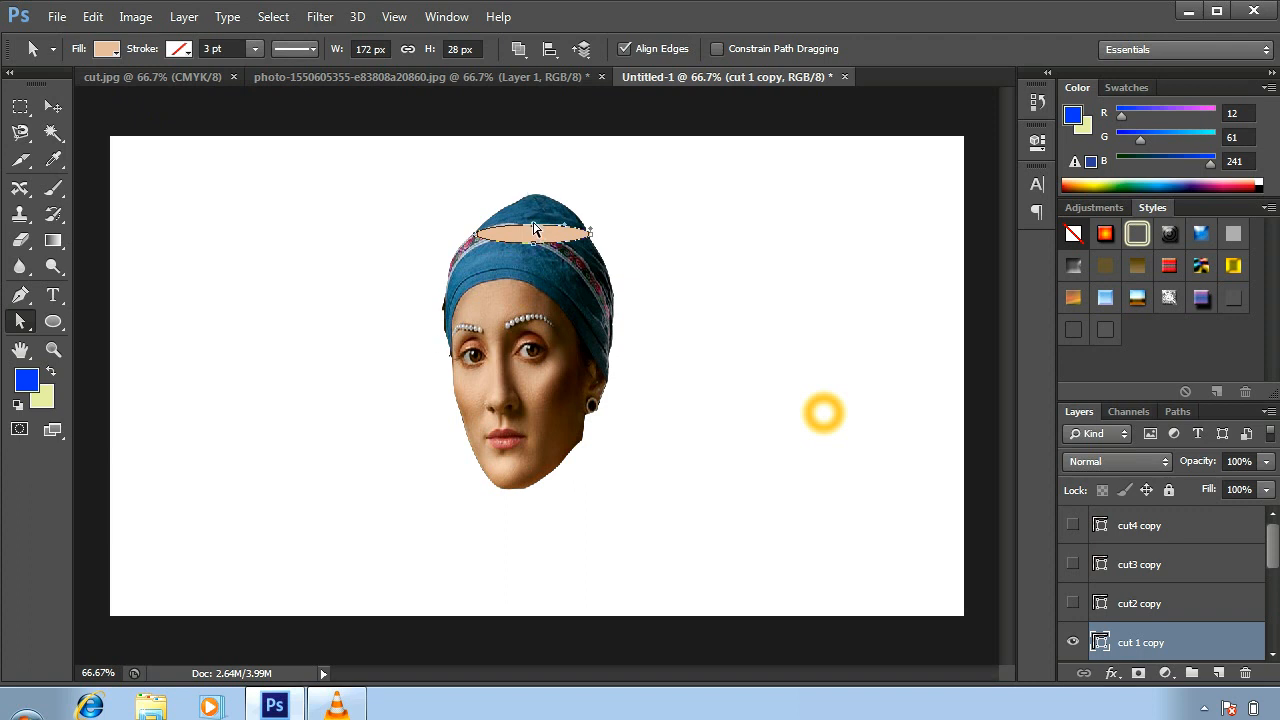
pyautogui.moveTo(534, 226); pyautogui.dragTo(536, 178)
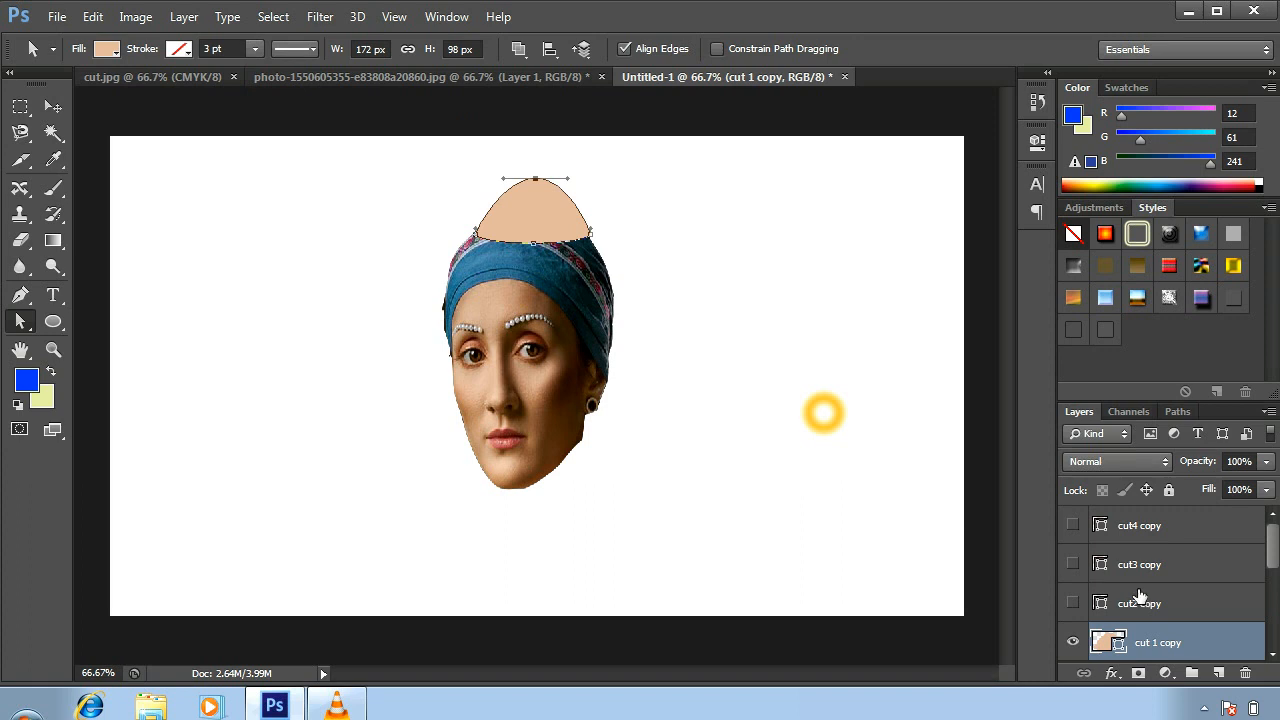
# Step: Load the reshaped cut 1 copy shape as a selection and hide that layer
pyautogui.keyDown('ctrl'); pyautogui.click(1100, 645); pyautogui.keyUp('ctrl')
pyautogui.moveTo(1263, 552); pyautogui.dragTo(1252, 576)
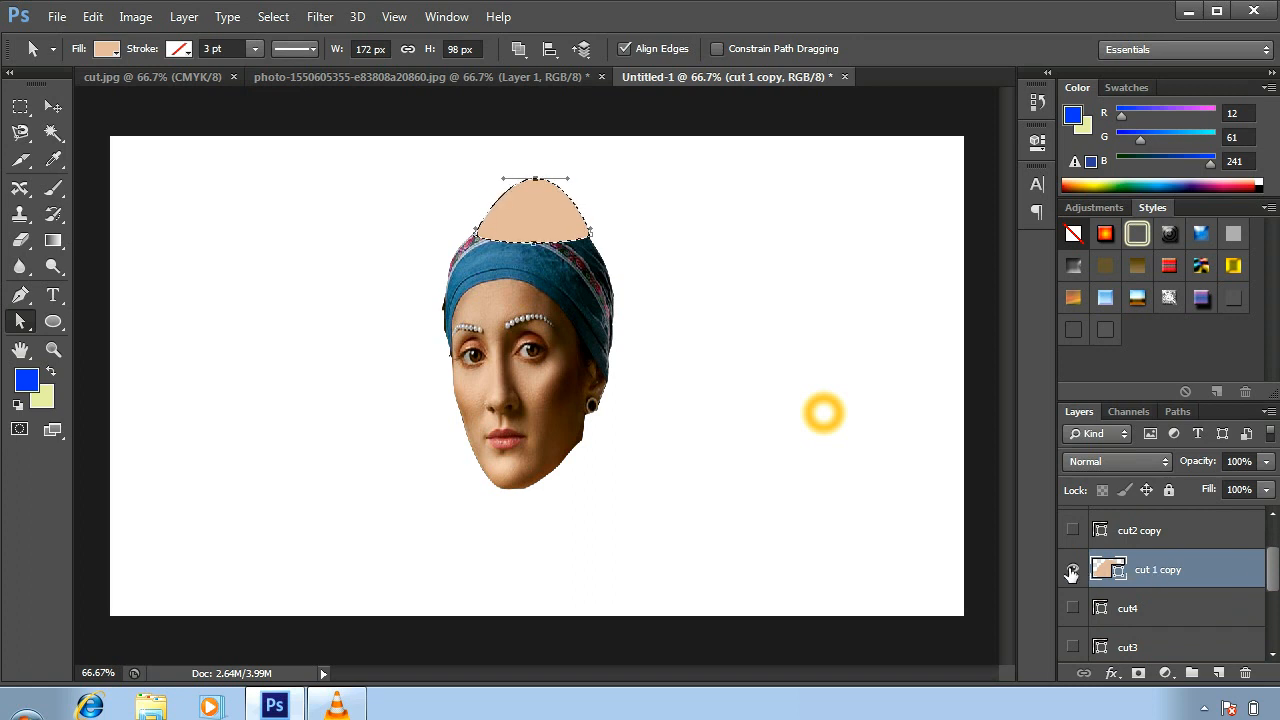
pyautogui.click(1071, 572)
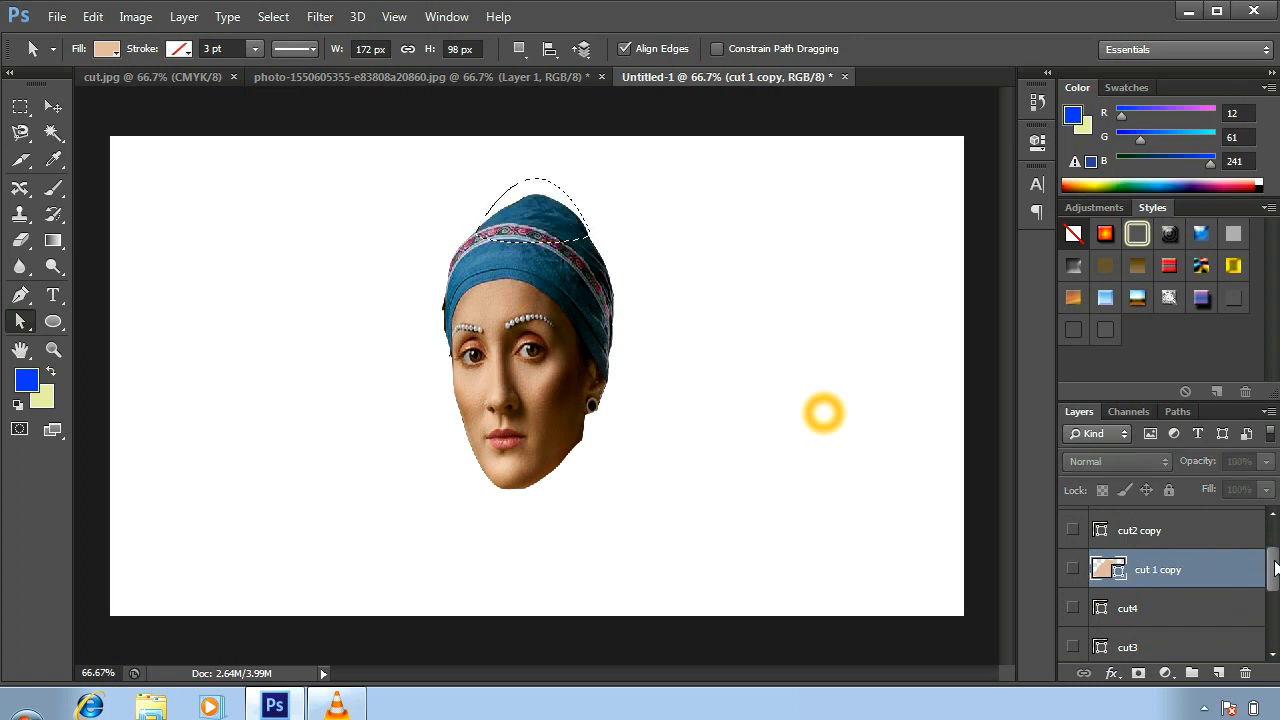
pyautogui.moveTo(1275, 568); pyautogui.dragTo(1274, 616)
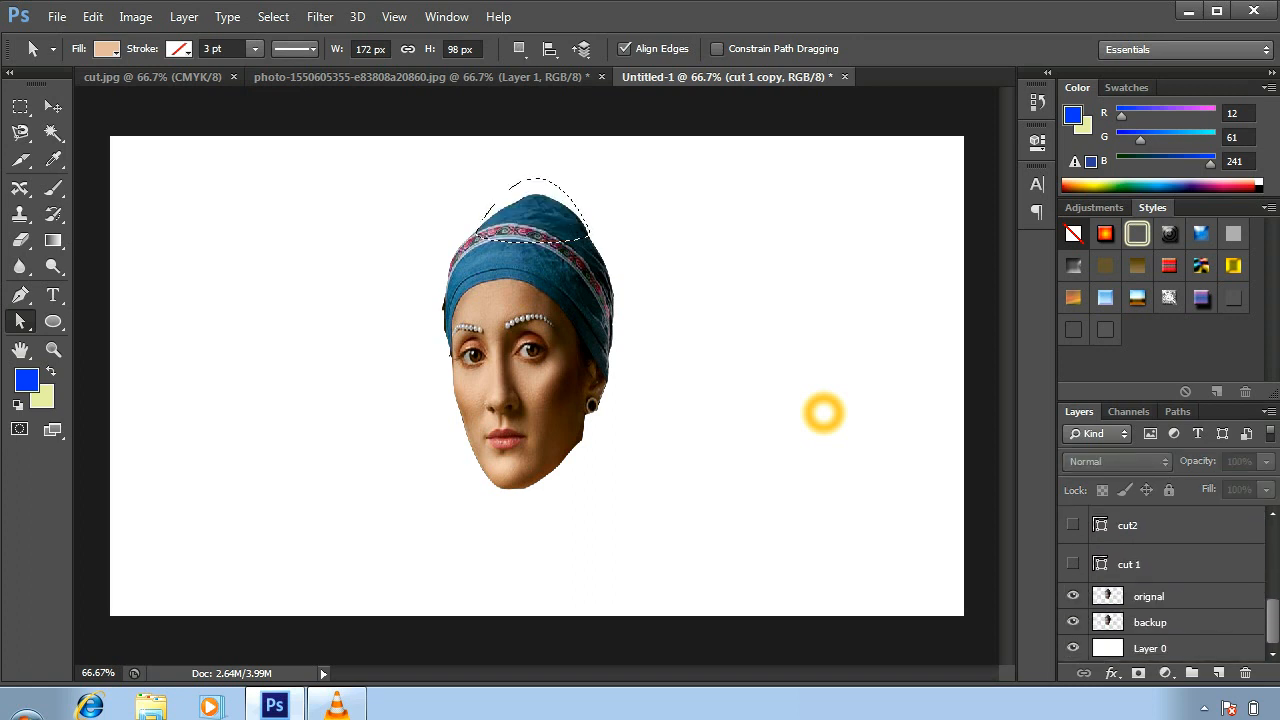
# Step: Cut the selected headscarf top from the orignal layer onto a new layer and name it slice
pyautogui.click(1187, 598)
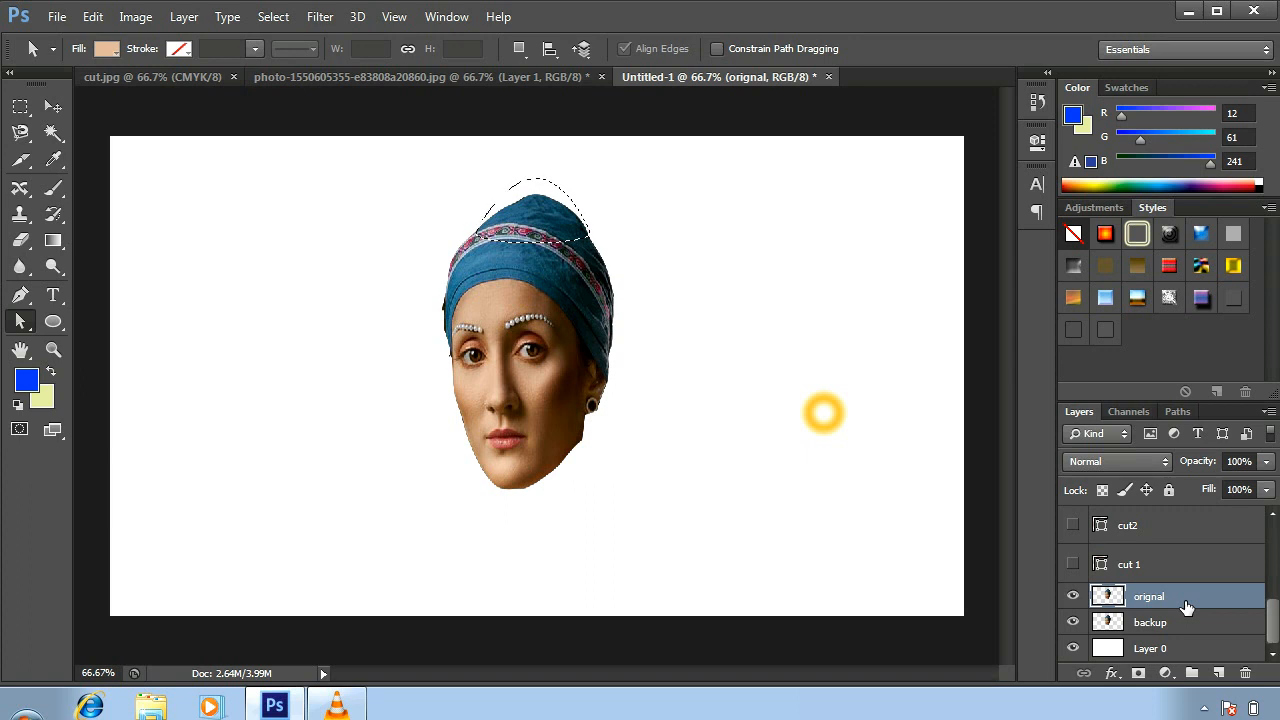
pyautogui.hotkey('ctrl', 'j')
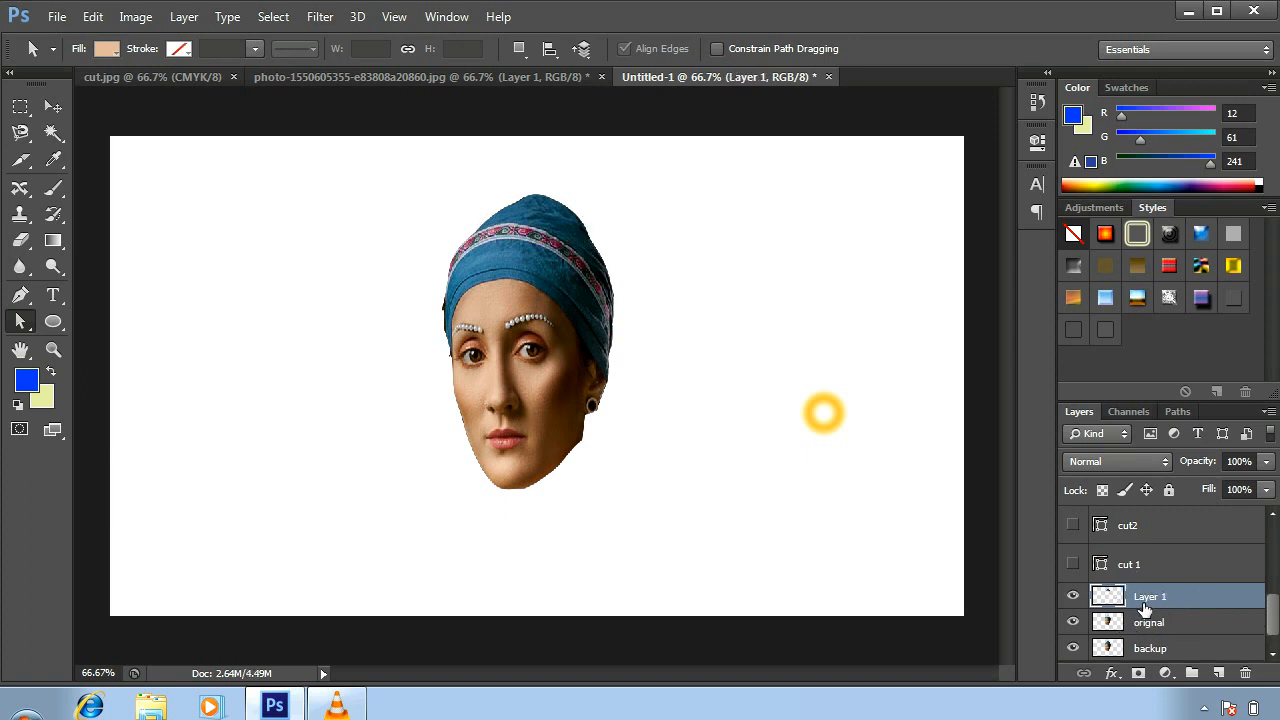
pyautogui.doubleClick(1147, 597)
pyautogui.write('slice')
pyautogui.press('Return')
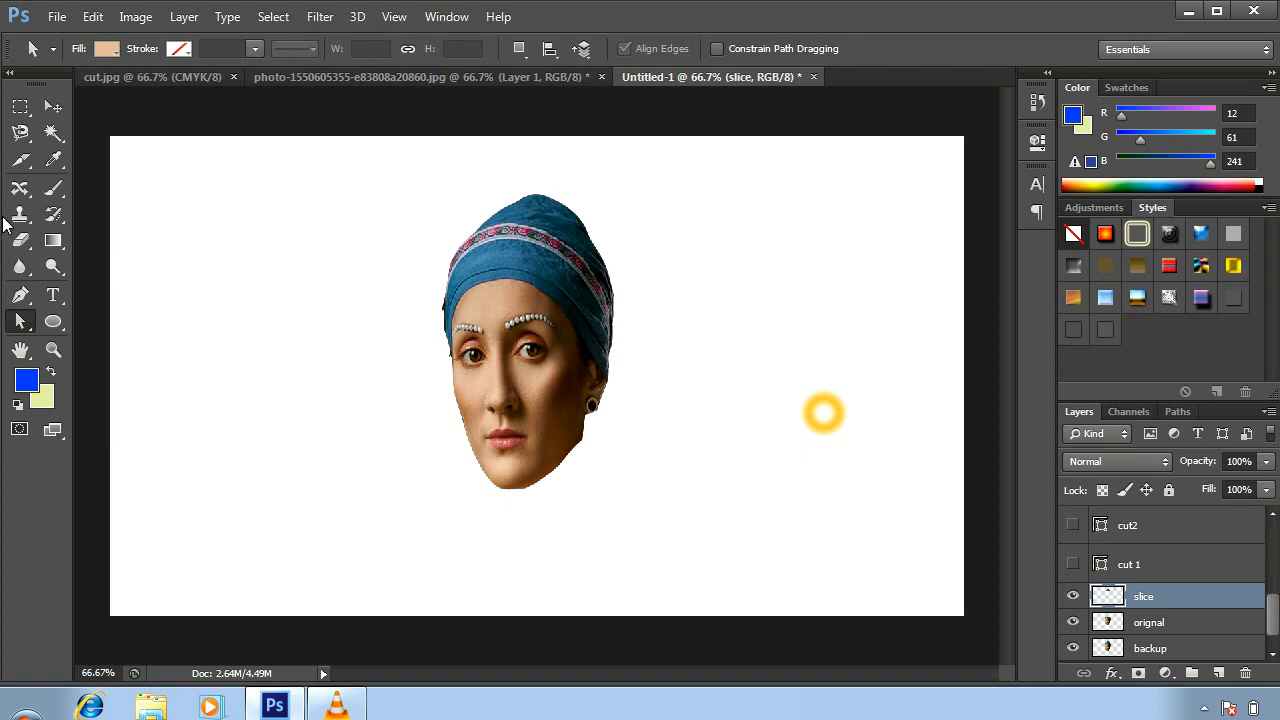
pyautogui.click(53, 106)
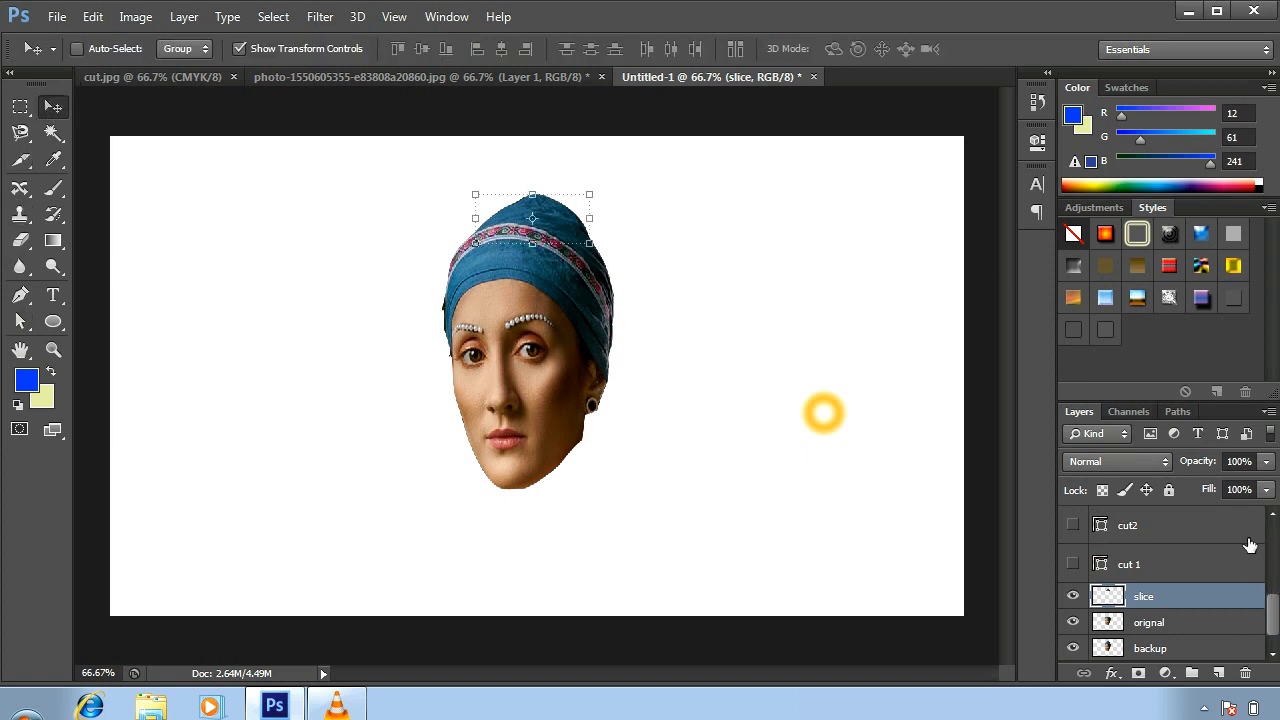
# Step: Delete the used cut 1 copy shape layer
pyautogui.moveTo(1271, 607); pyautogui.dragTo(1263, 572)
pyautogui.click(1172, 558)
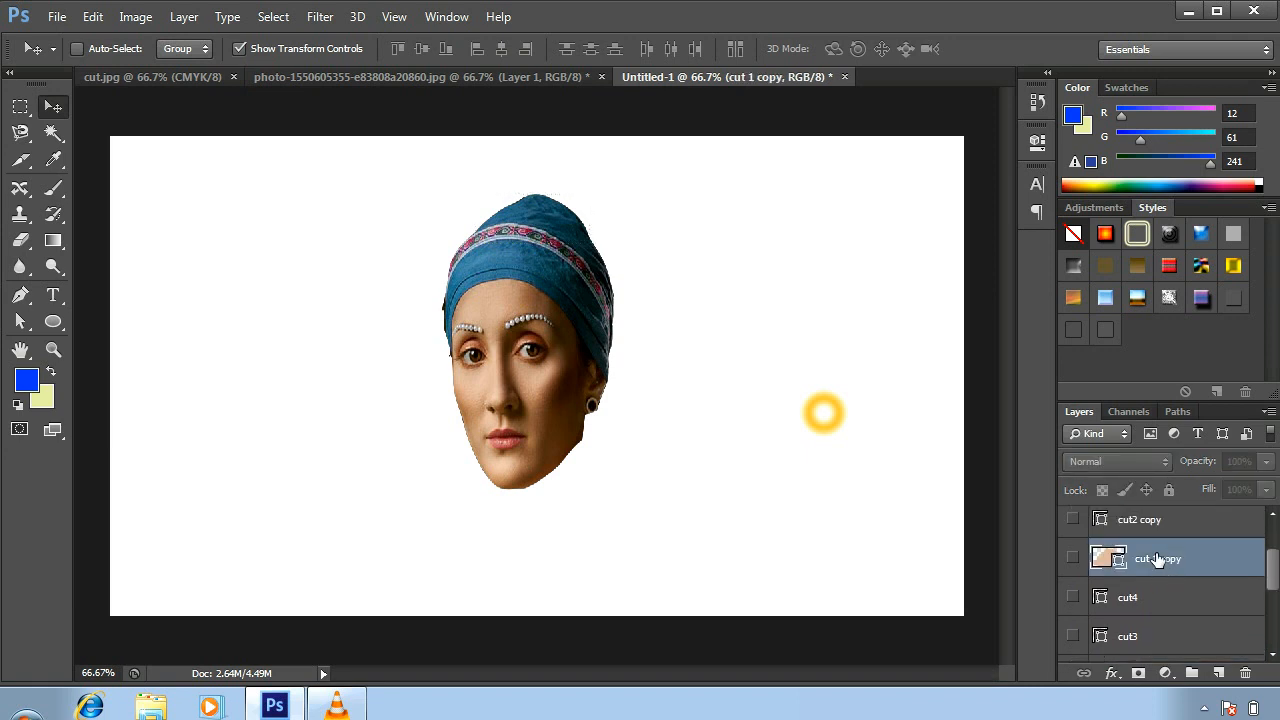
pyautogui.rightClick(1155, 556)
pyautogui.click(1209, 568)
pyautogui.moveTo(1133, 560); pyautogui.dragTo(1247, 675)
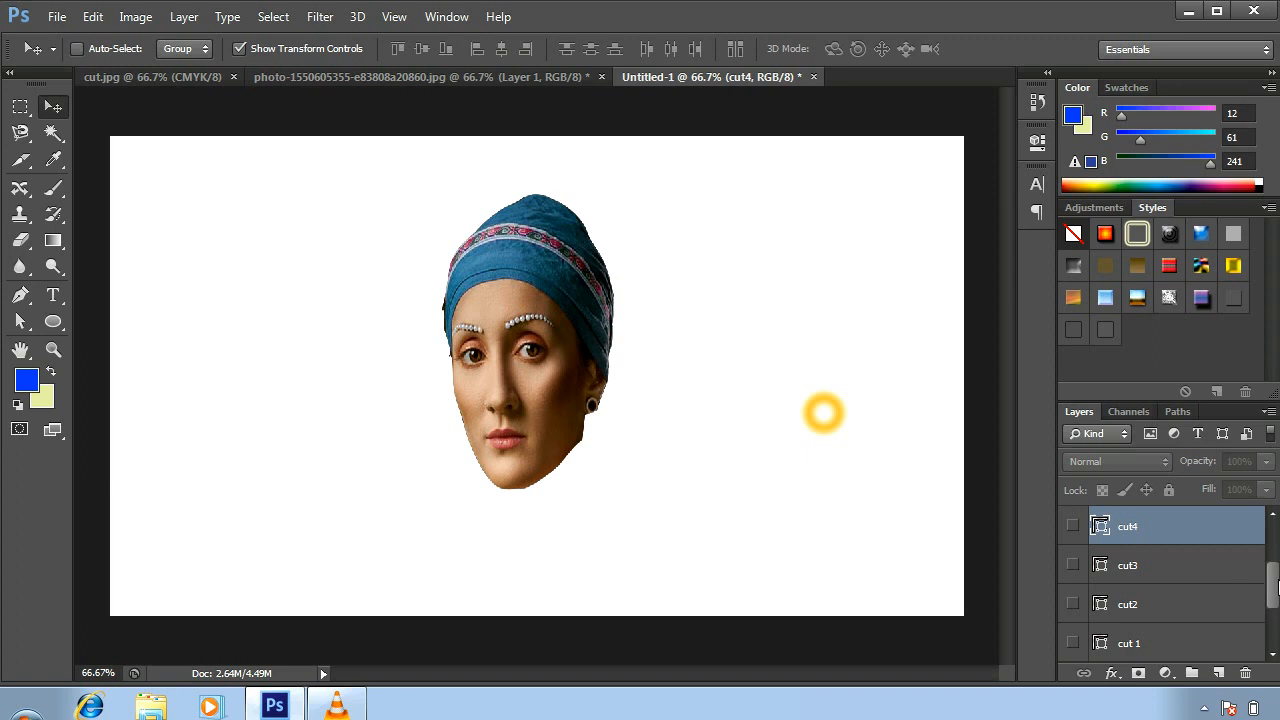
# Step: Show the cut2 copy ellipse and use Direct Selection to stretch its top upward to about 208 px high, widening both curve handles around the headscarf
pyautogui.scroll(2, 1163, 551)
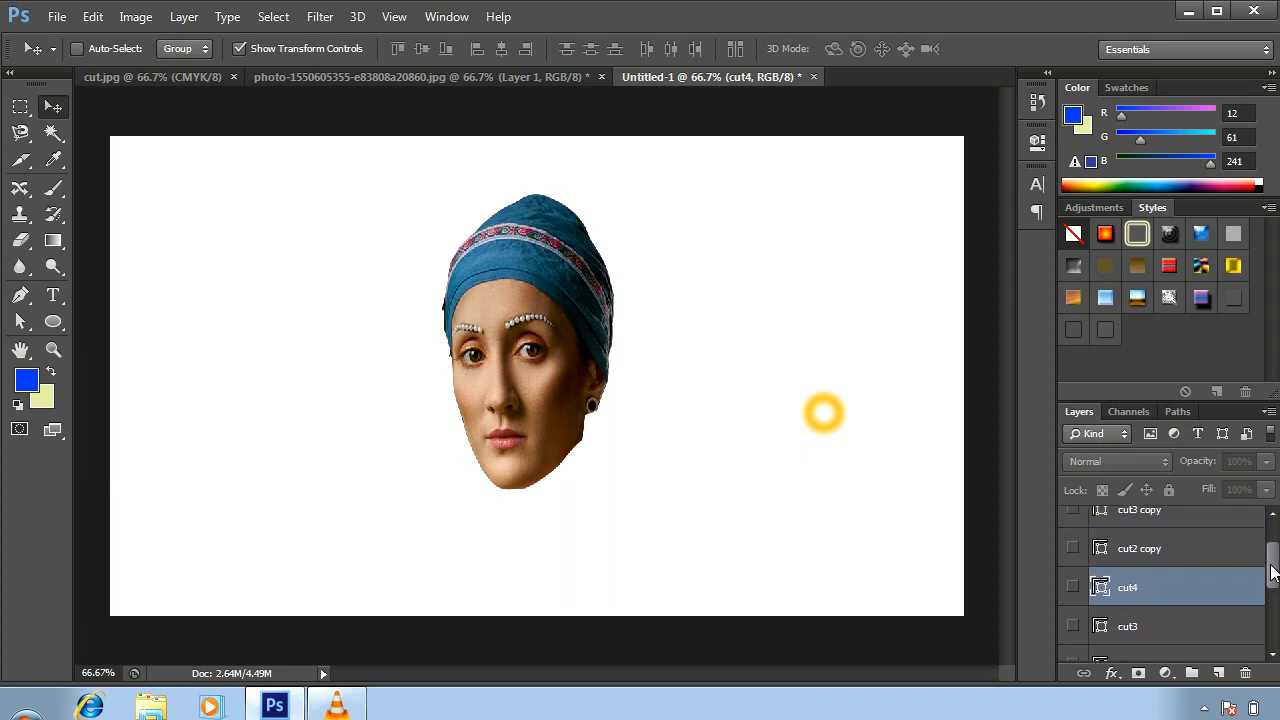
pyautogui.click(1154, 564)
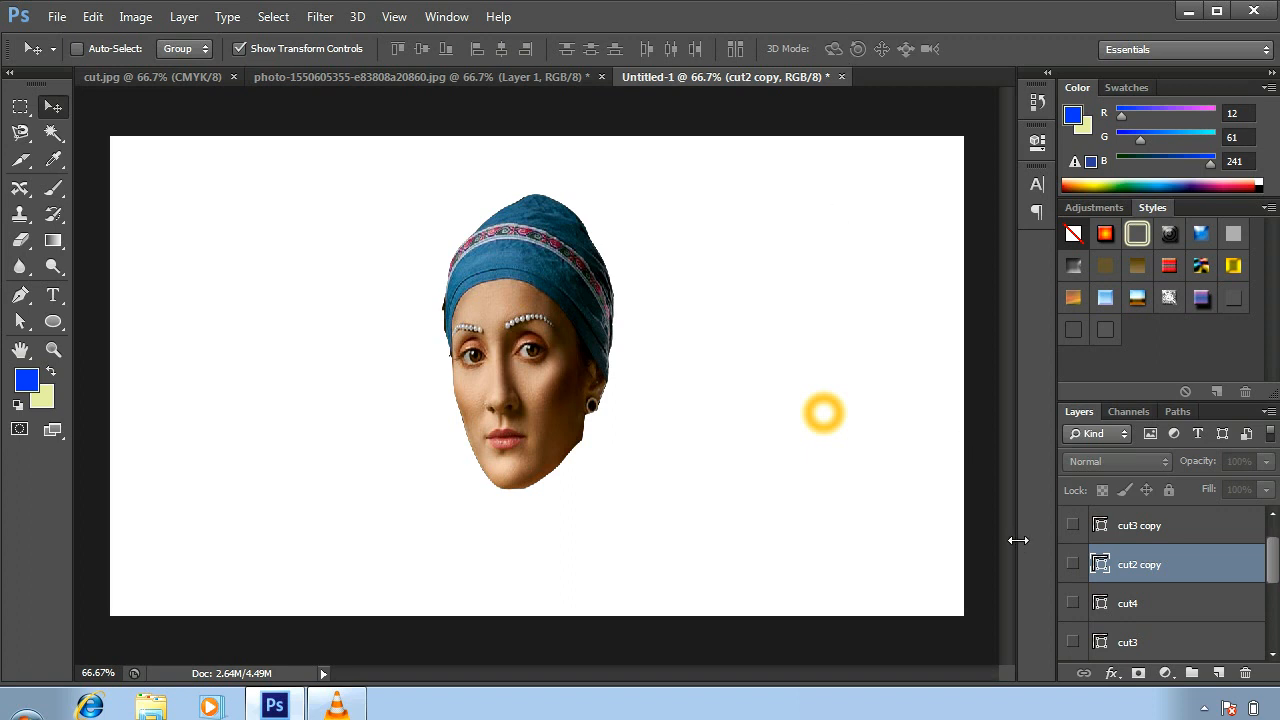
pyautogui.click(1072, 565)
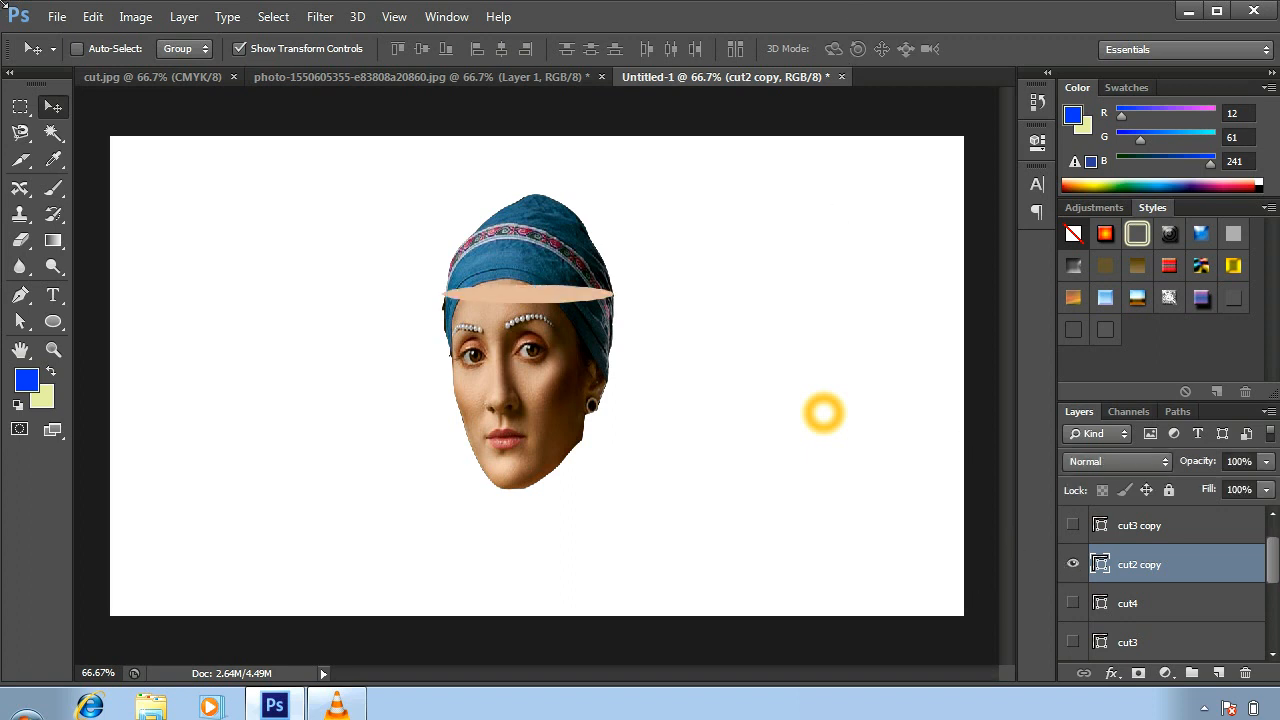
pyautogui.click(28, 322)
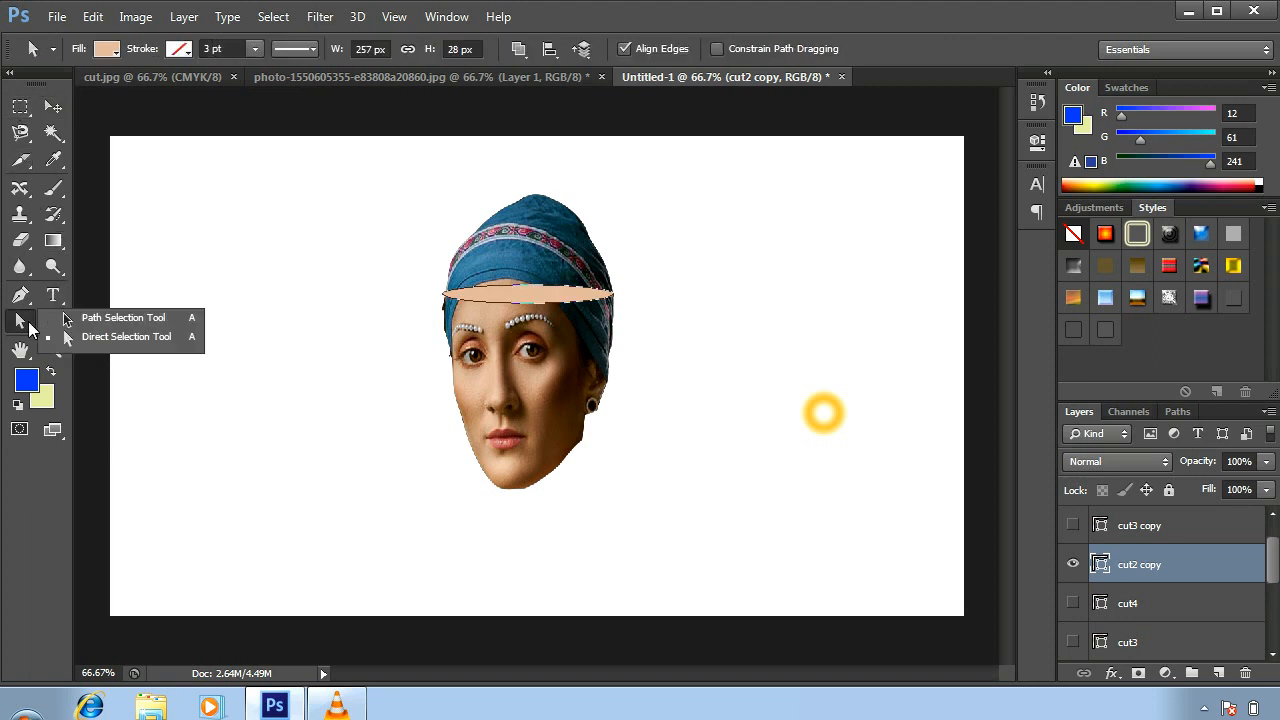
pyautogui.click(131, 340)
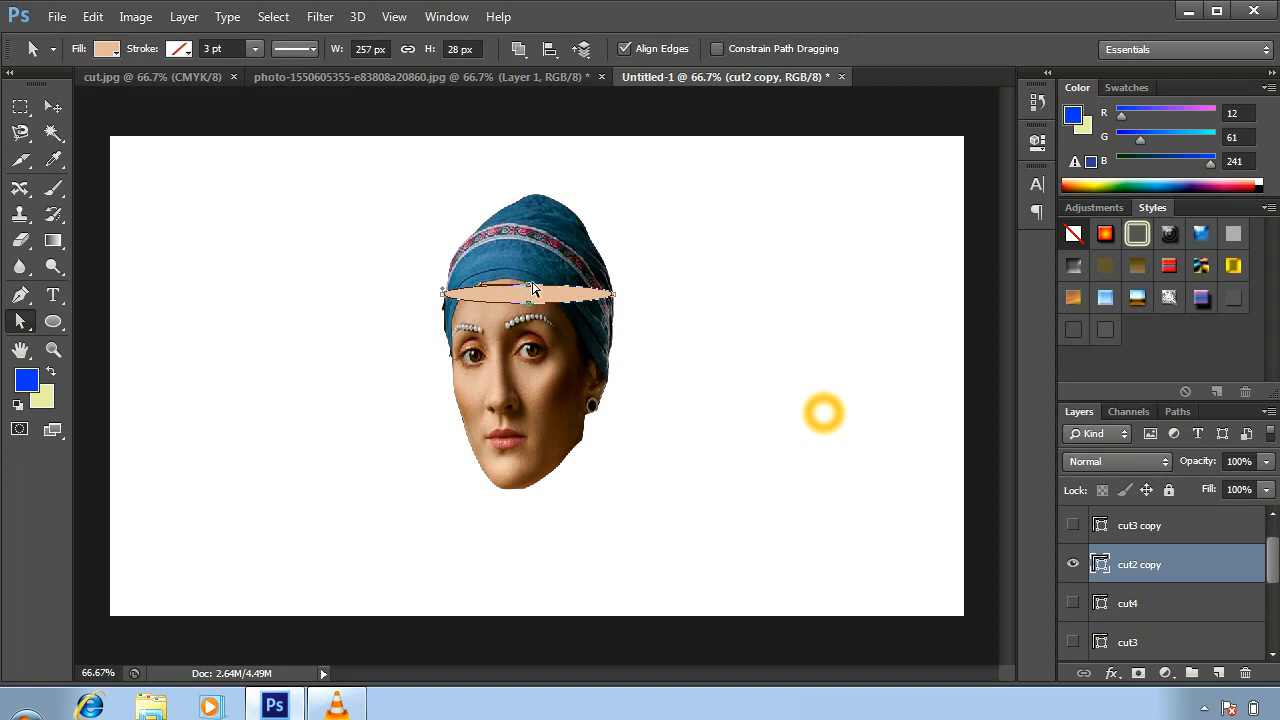
pyautogui.moveTo(531, 291); pyautogui.dragTo(533, 170)
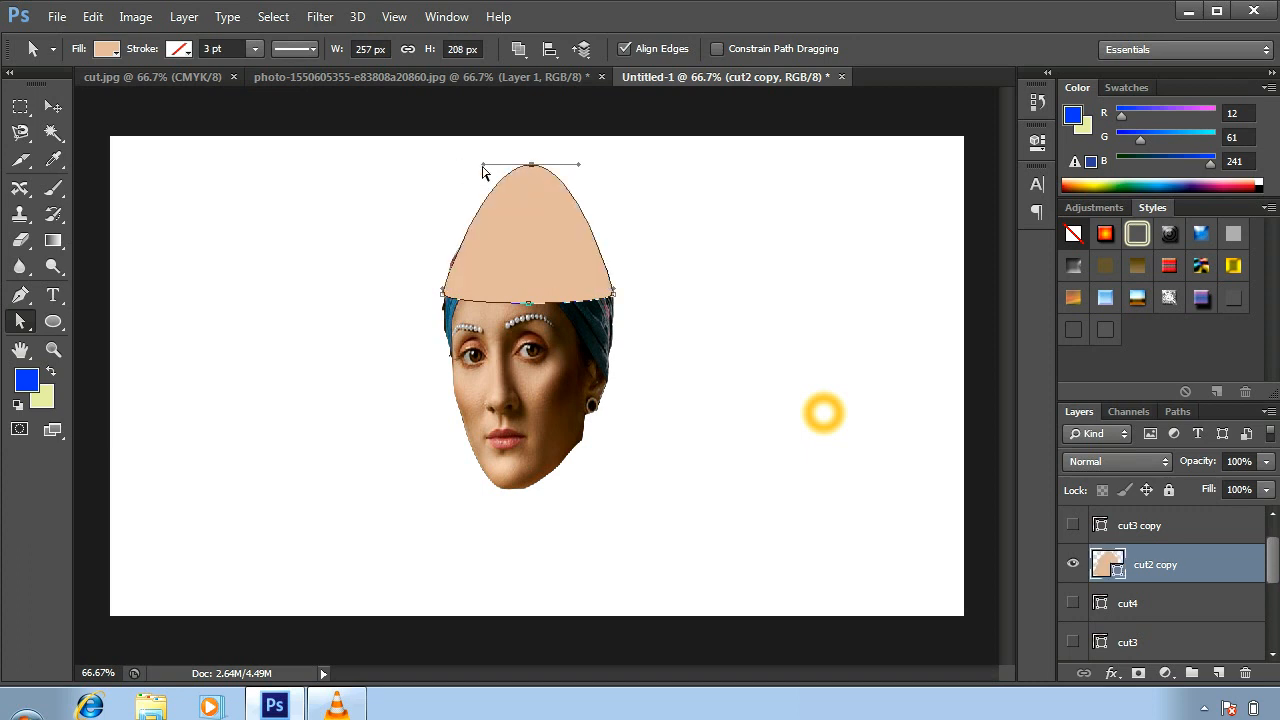
pyautogui.moveTo(483, 166); pyautogui.dragTo(448, 162)
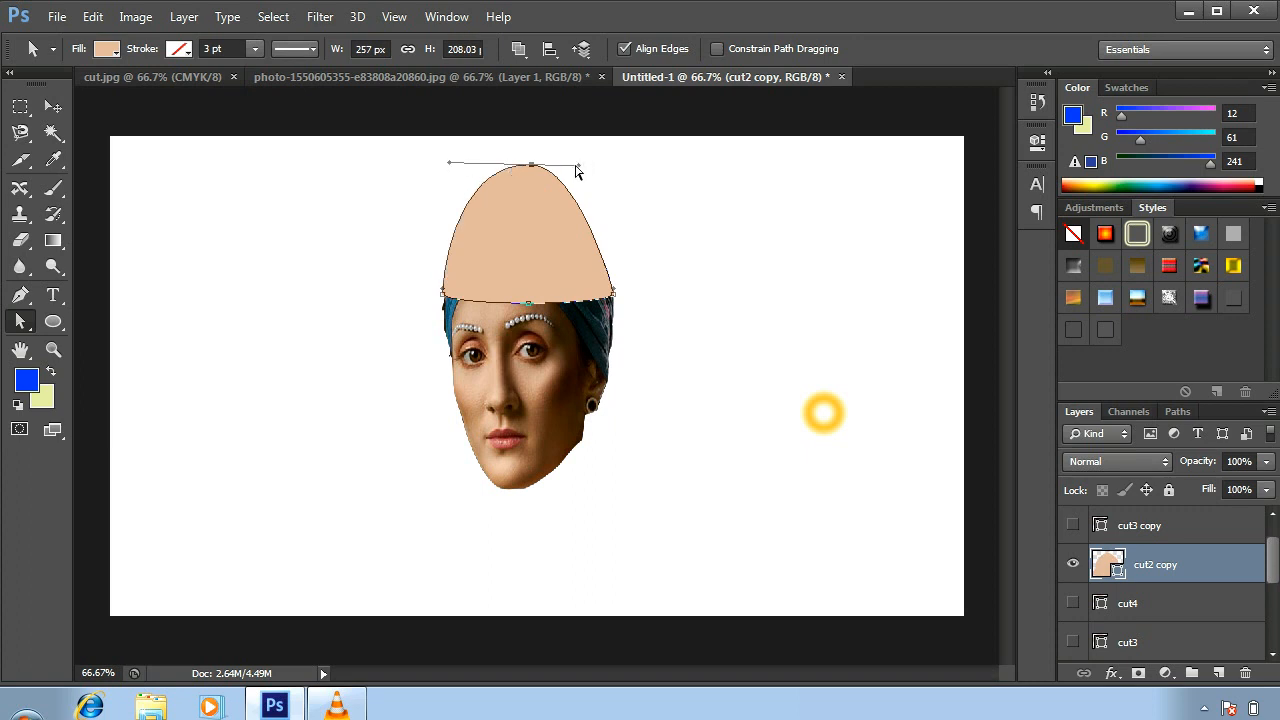
pyautogui.moveTo(578, 168); pyautogui.dragTo(609, 164)
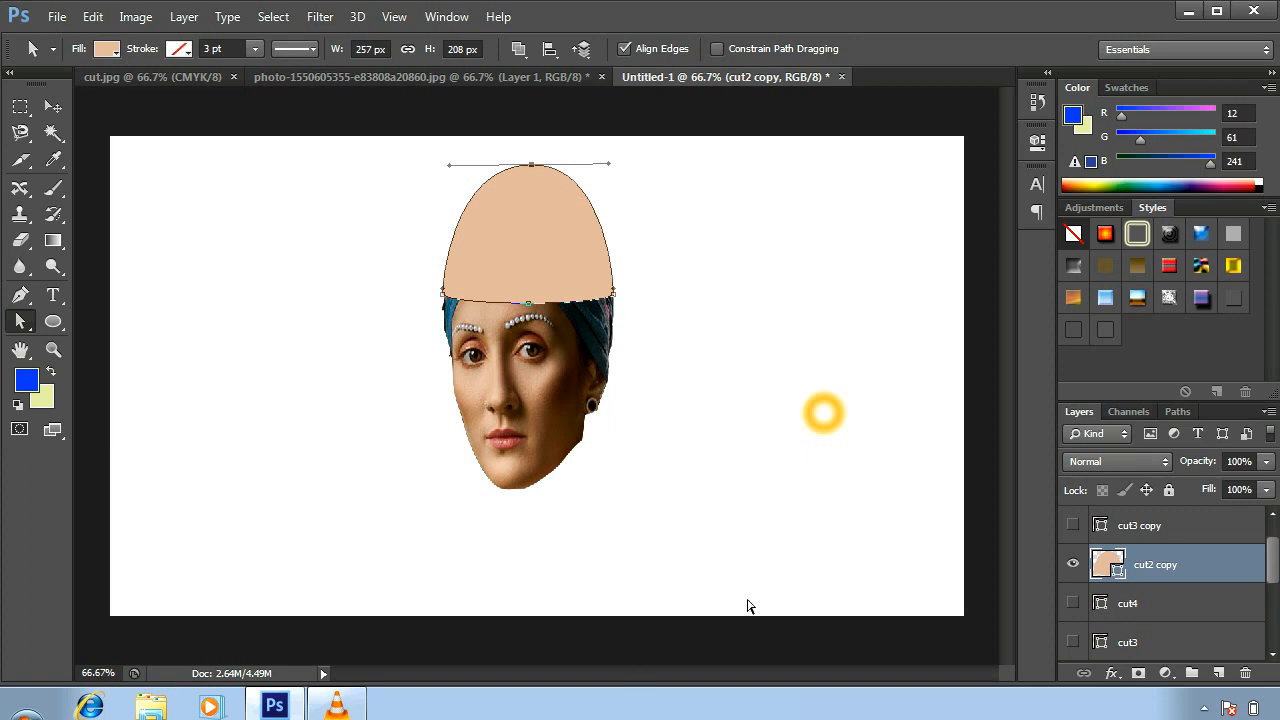
# Step: Using the hidden cut2 copy shape as a selection, cut that part of the orignal layer onto a new layer named slice
pyautogui.keyDown('ctrl'); pyautogui.click(1117, 565); pyautogui.keyUp('ctrl')
pyautogui.click(1075, 566)
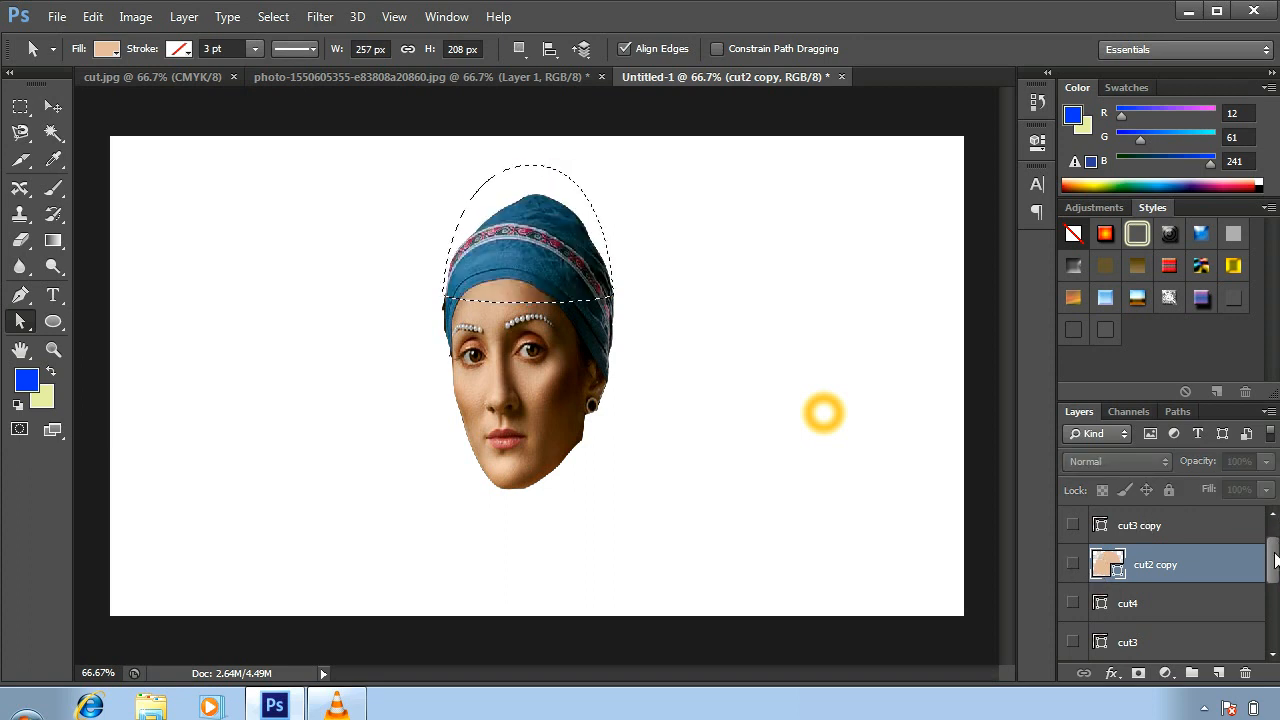
pyautogui.moveTo(1275, 563); pyautogui.dragTo(1266, 620)
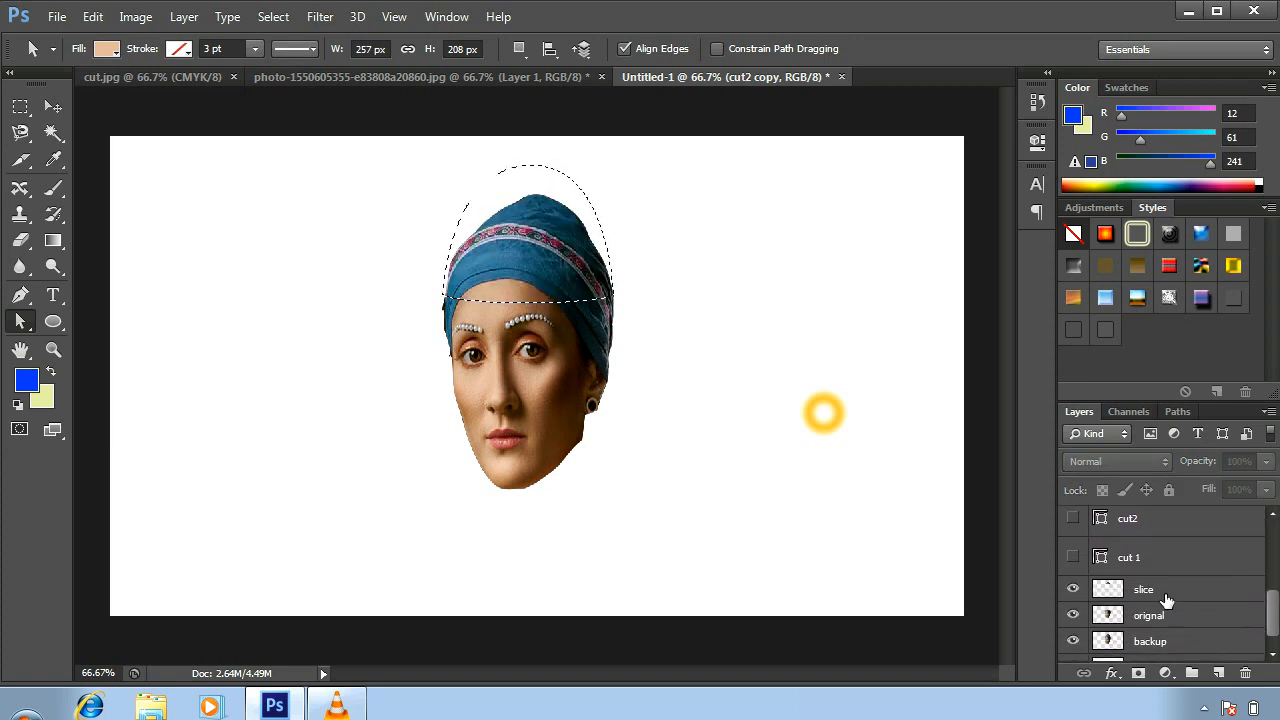
pyautogui.click(1168, 618)
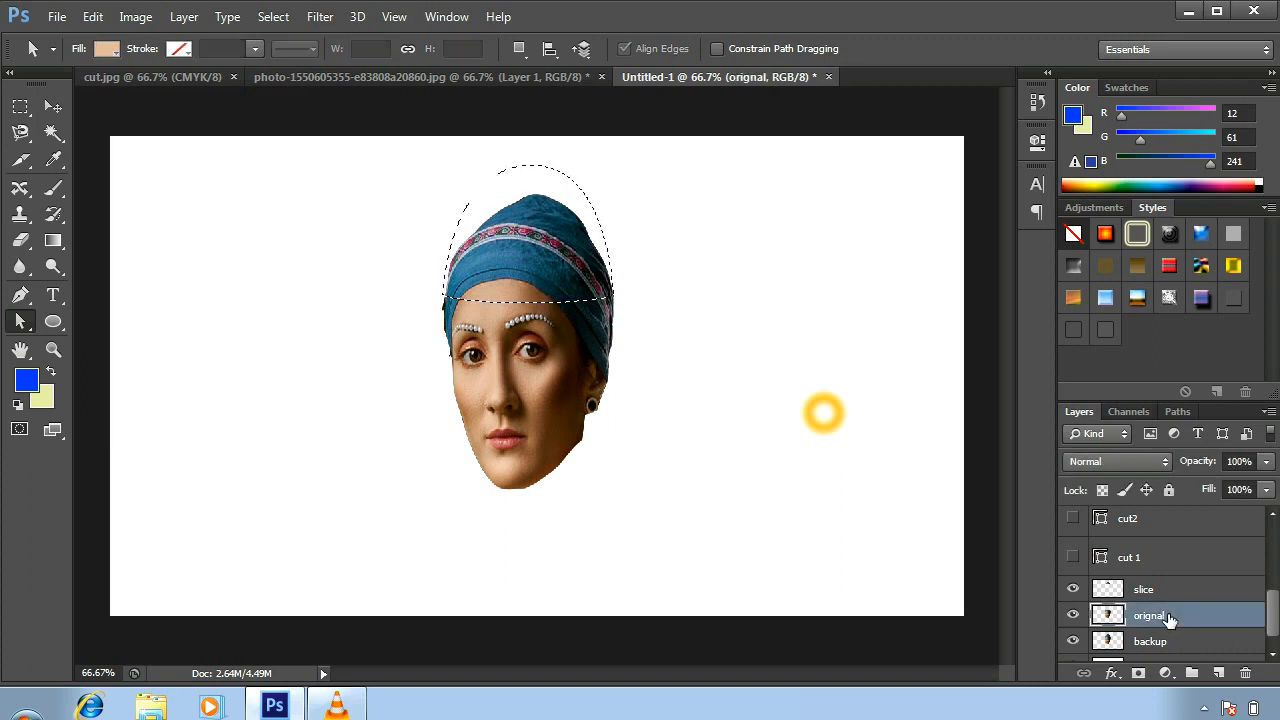
pyautogui.hotkey('ctrl', 'j')
pyautogui.doubleClick(1170, 615)
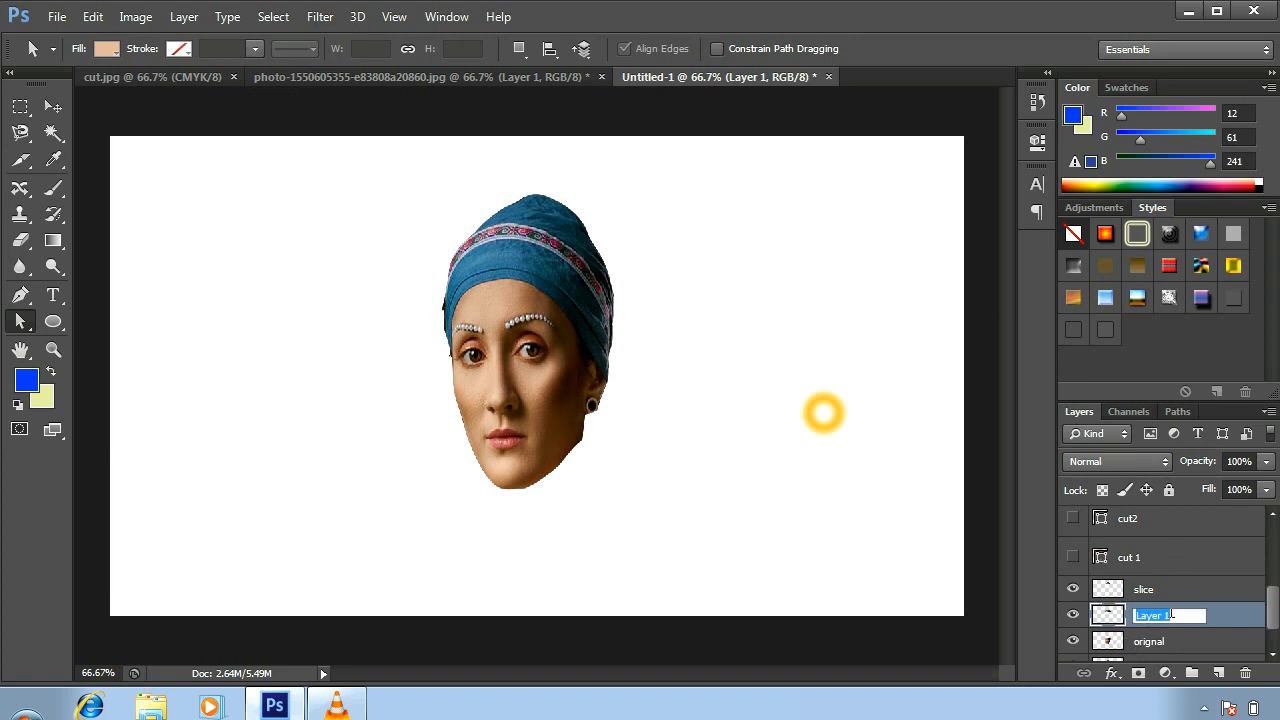
pyautogui.write('slice')
pyautogui.press('Return')
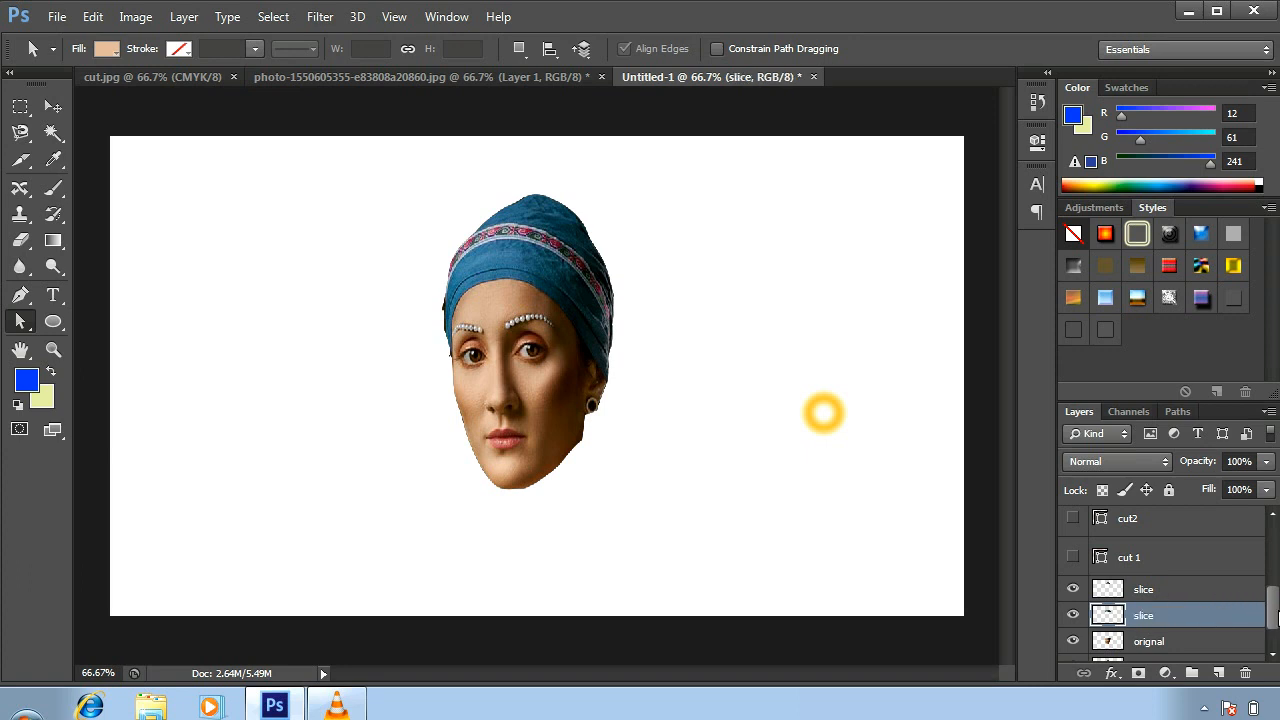
# Step: Hide both slice layers and delete the used cut2 copy shape layer
pyautogui.click(1073, 589)
pyautogui.click(1073, 615)
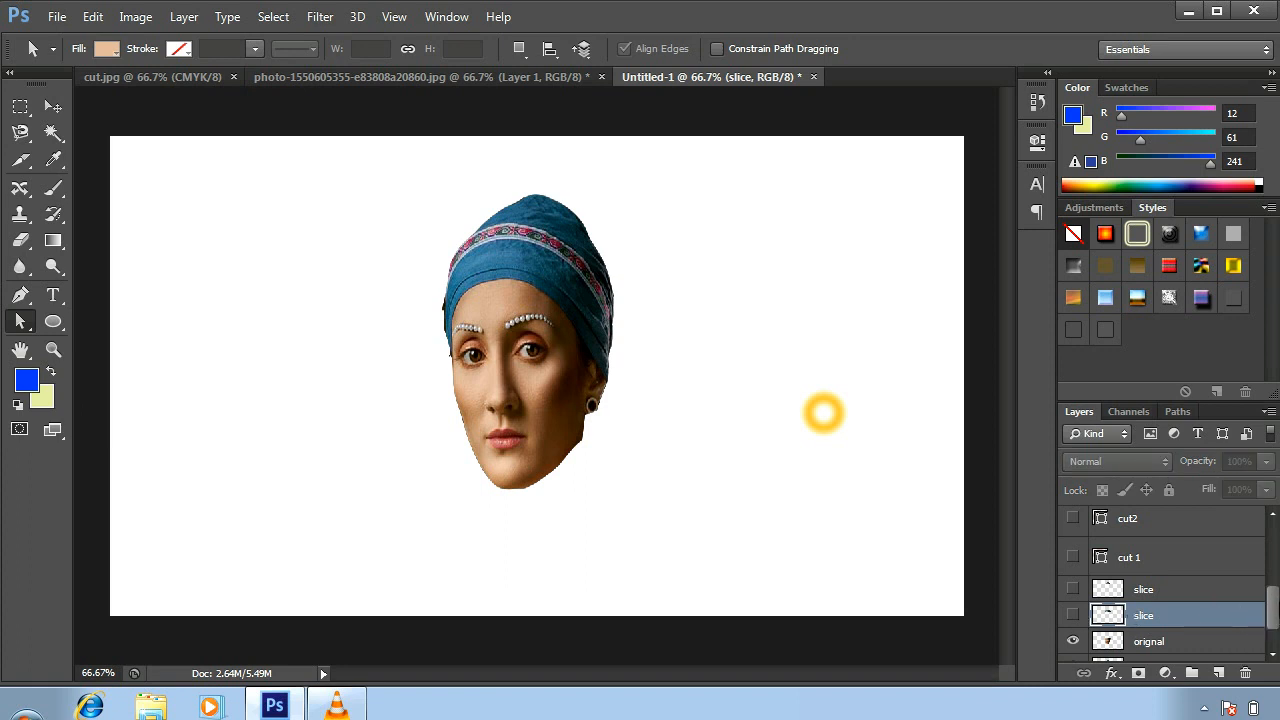
pyautogui.moveTo(1274, 620); pyautogui.dragTo(1272, 570)
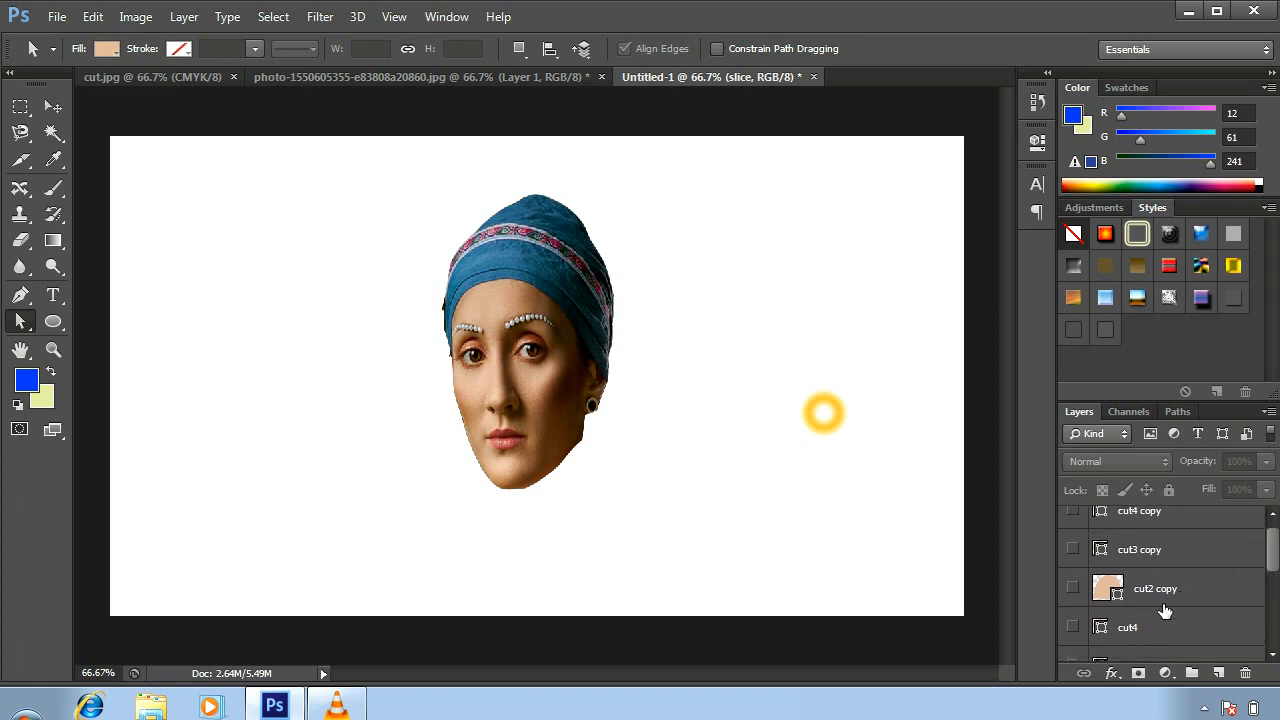
pyautogui.click(1172, 593)
pyautogui.moveTo(1172, 593); pyautogui.dragTo(1248, 678)
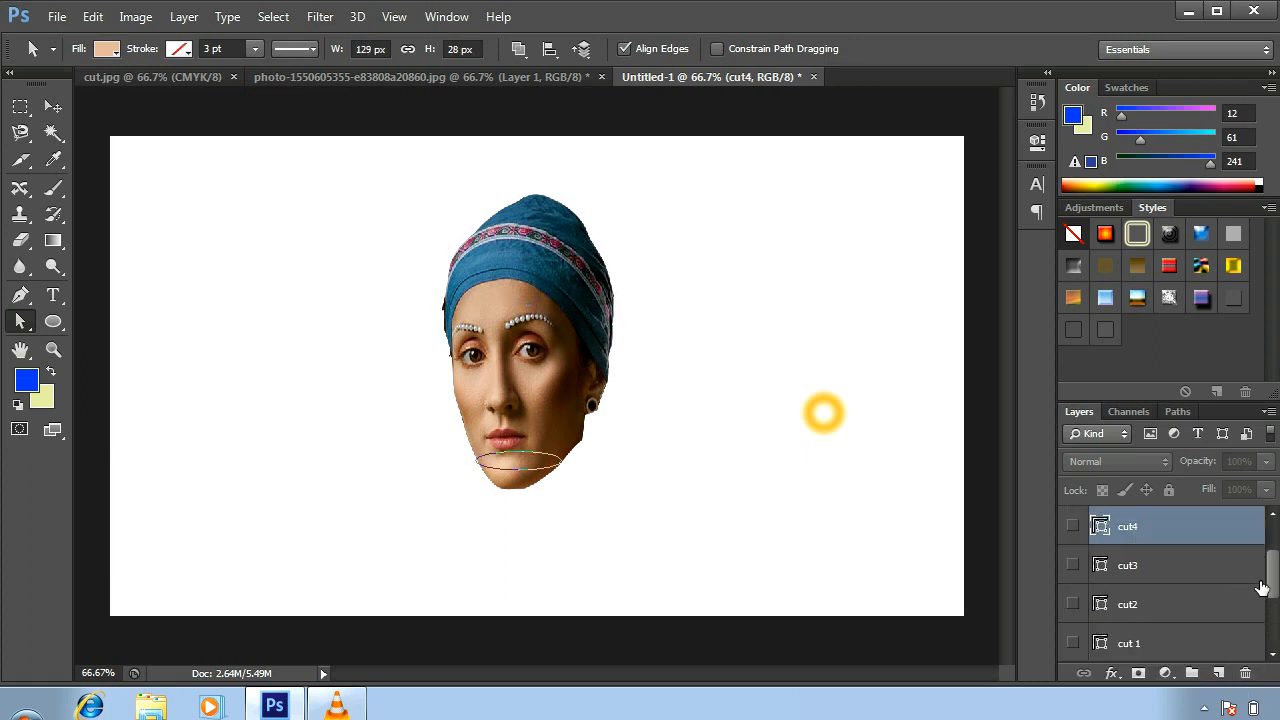
# Step: Show the cut3 copy ellipse and reshape its top with Direct Selection to about 374 by 368 px, covering the head above the nose
pyautogui.scroll(3, 1271, 582)
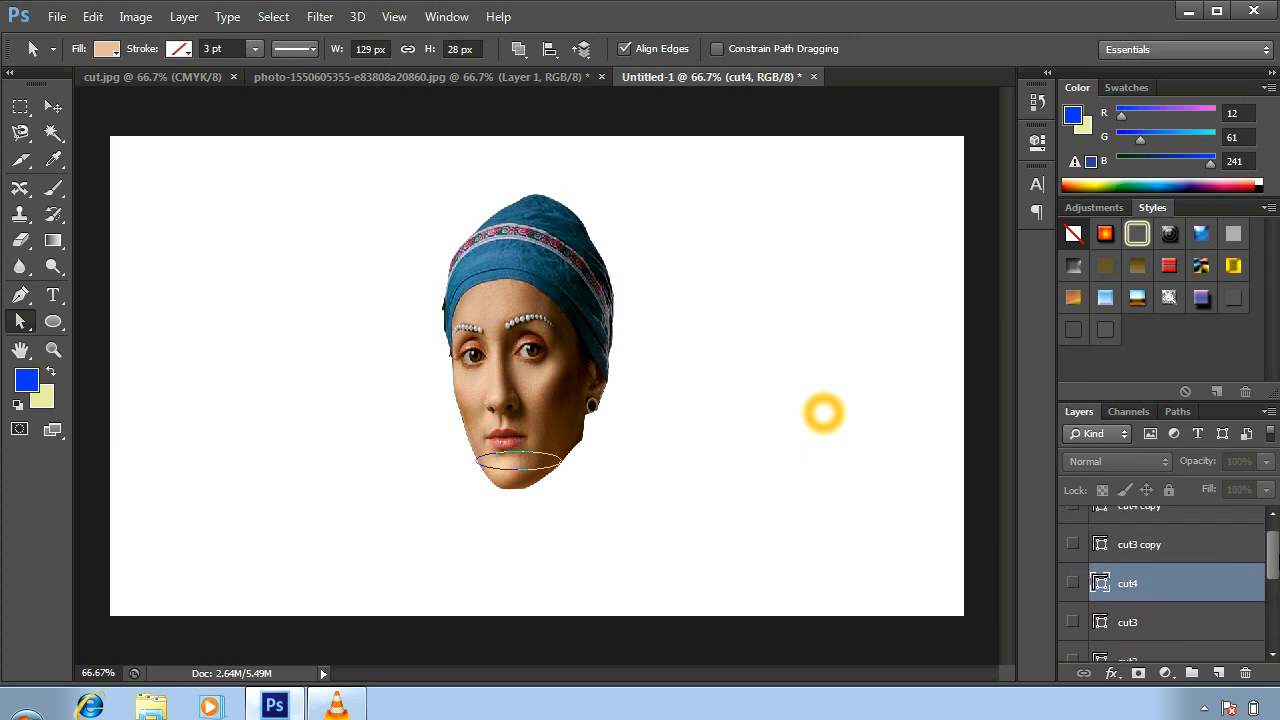
pyautogui.click(1186, 553)
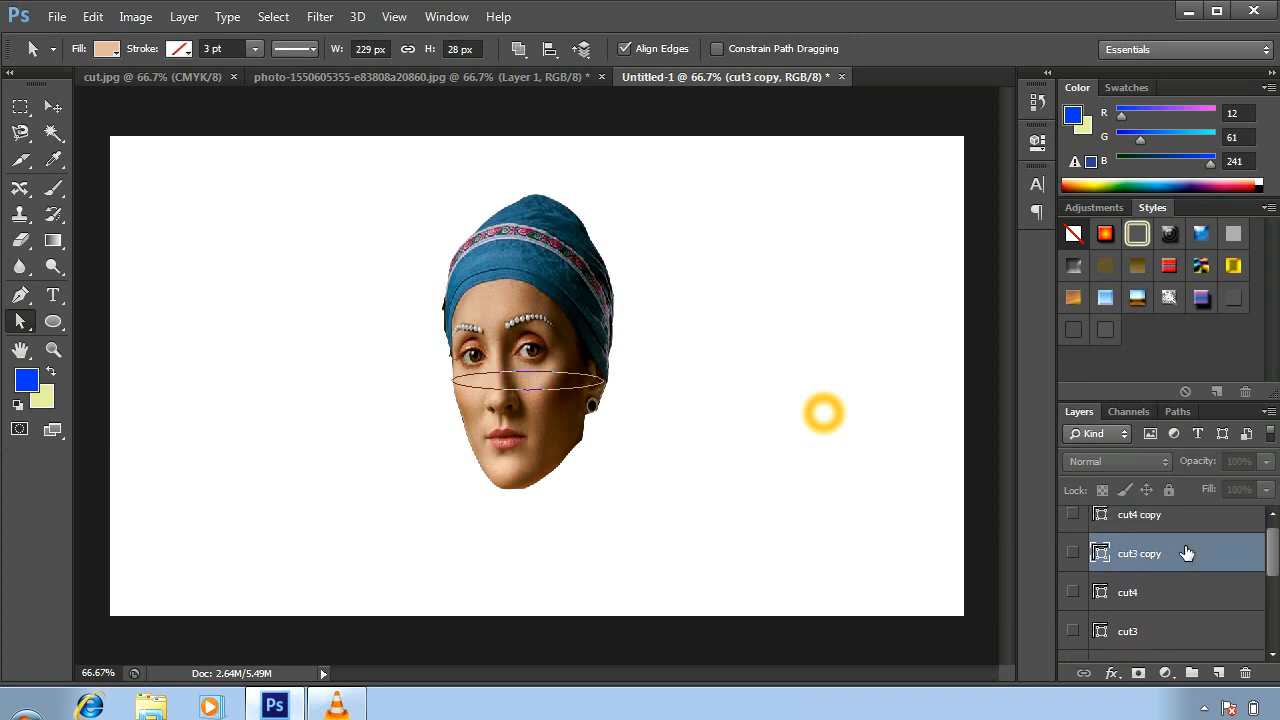
pyautogui.click(1072, 555)
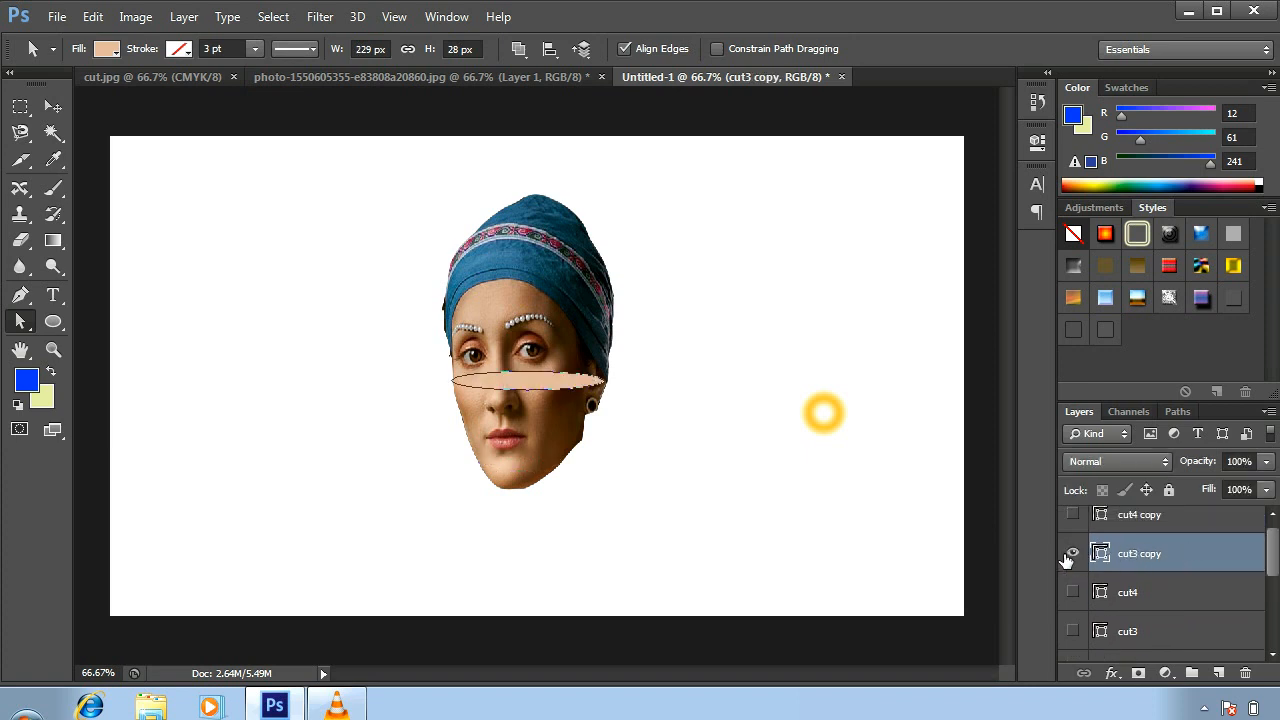
pyautogui.rightClick(20, 322)
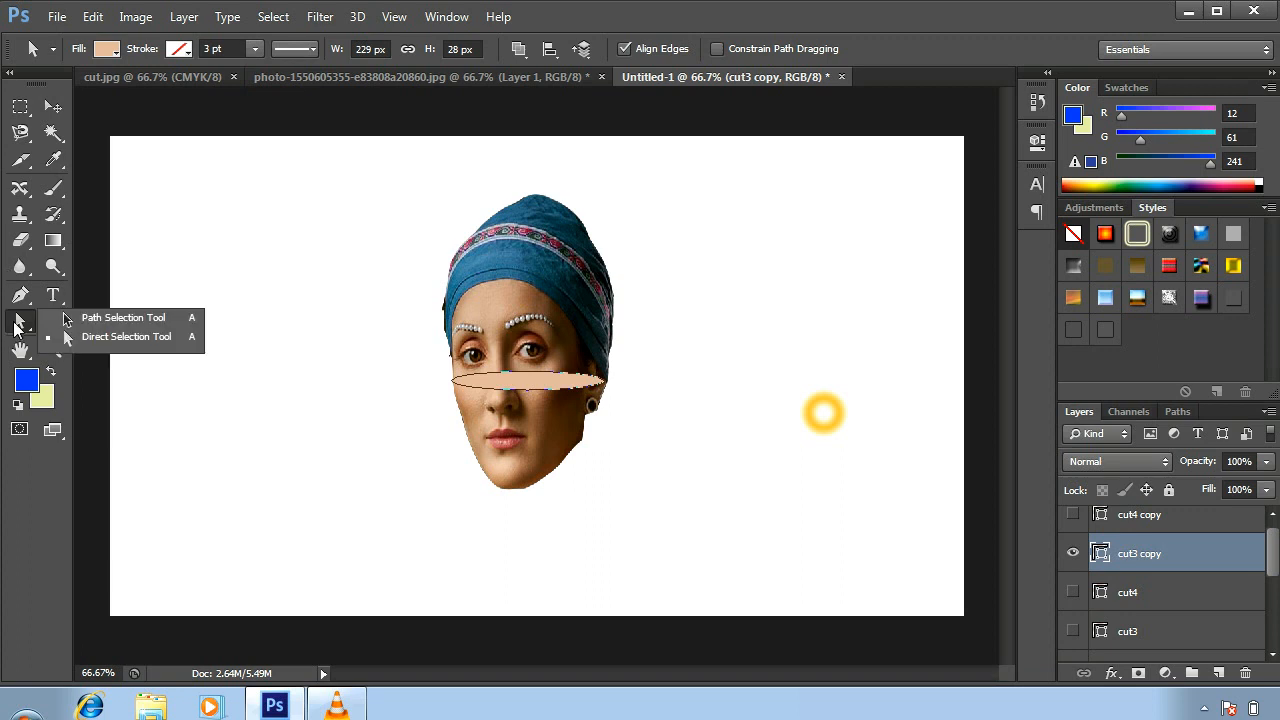
pyautogui.click(103, 337)
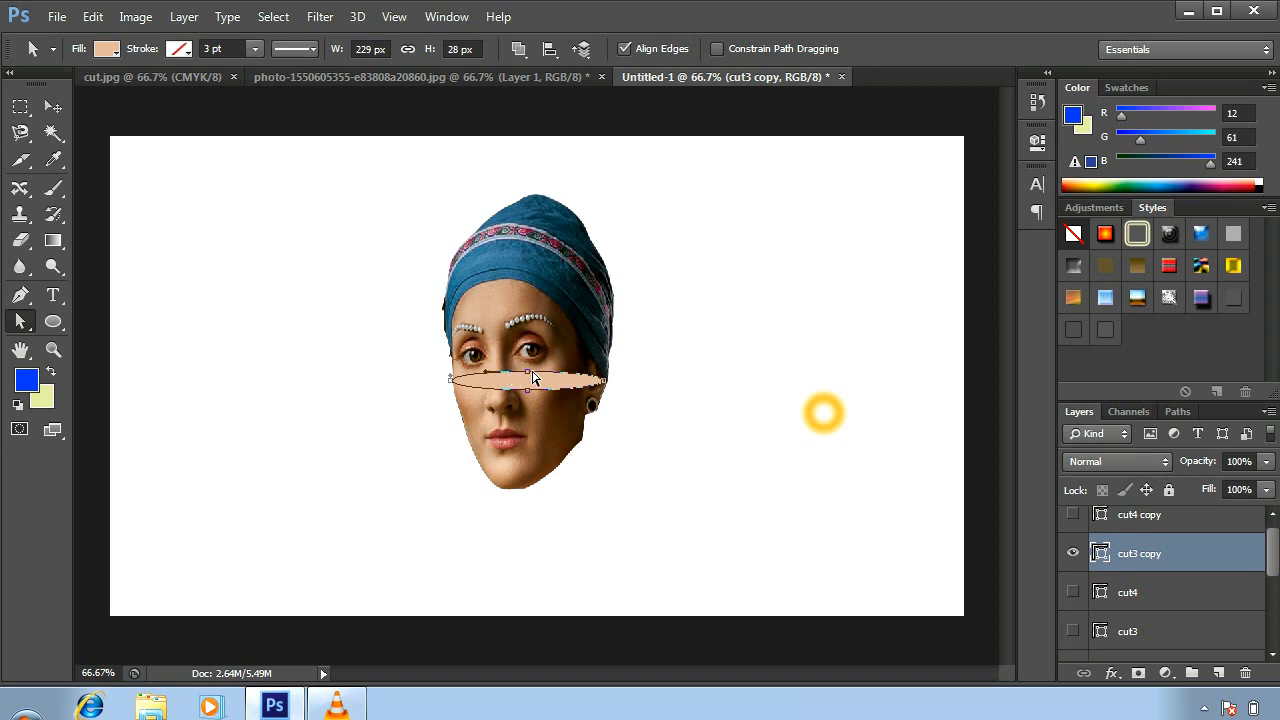
pyautogui.moveTo(527, 373); pyautogui.dragTo(294, 160)
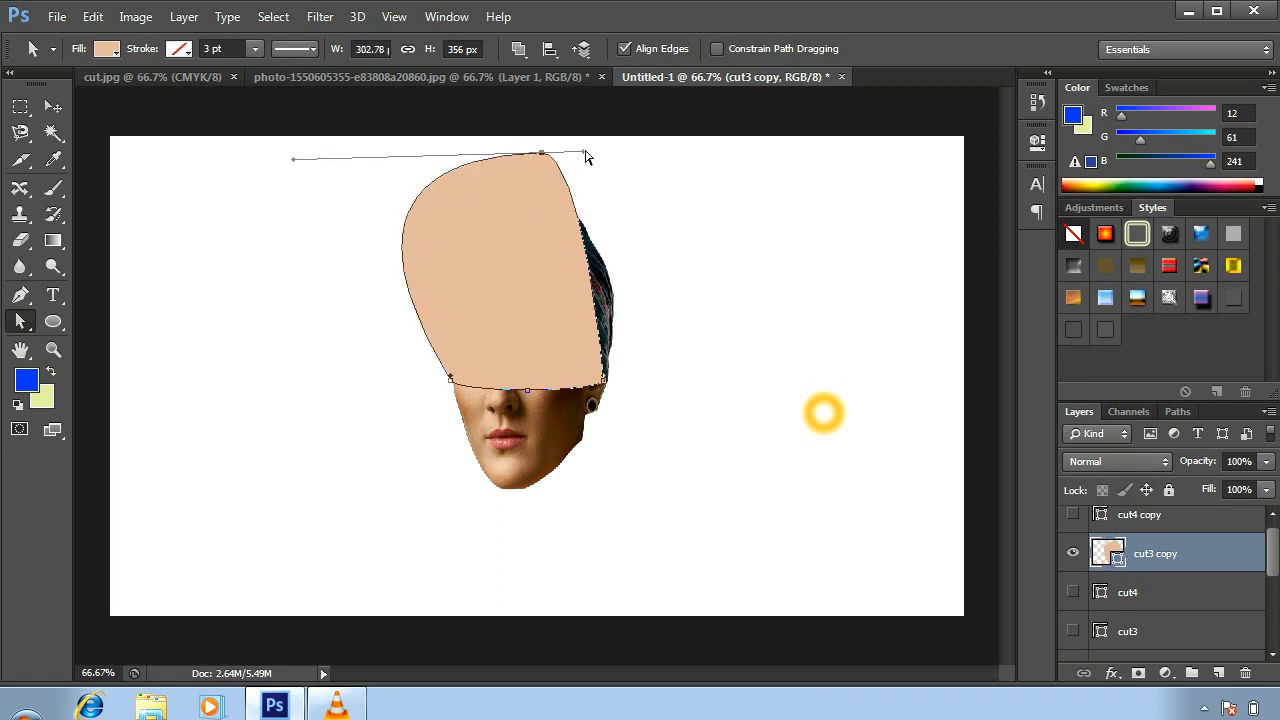
pyautogui.moveTo(586, 157); pyautogui.dragTo(755, 208)
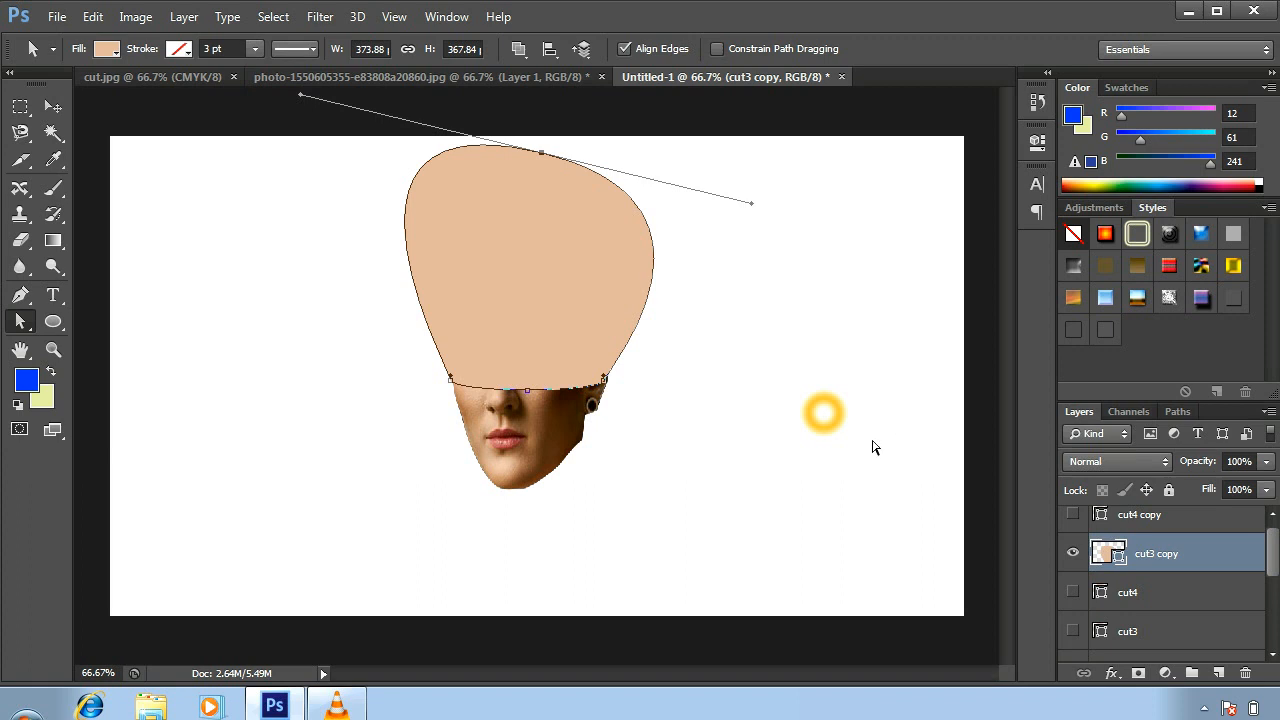
# Step: Using the hidden cut3 copy shape as a selection, cut that part of the orignal layer onto a new layer named slice 3
pyautogui.keyDown('ctrl'); pyautogui.click(1104, 553); pyautogui.keyUp('ctrl')
pyautogui.click(1073, 553)
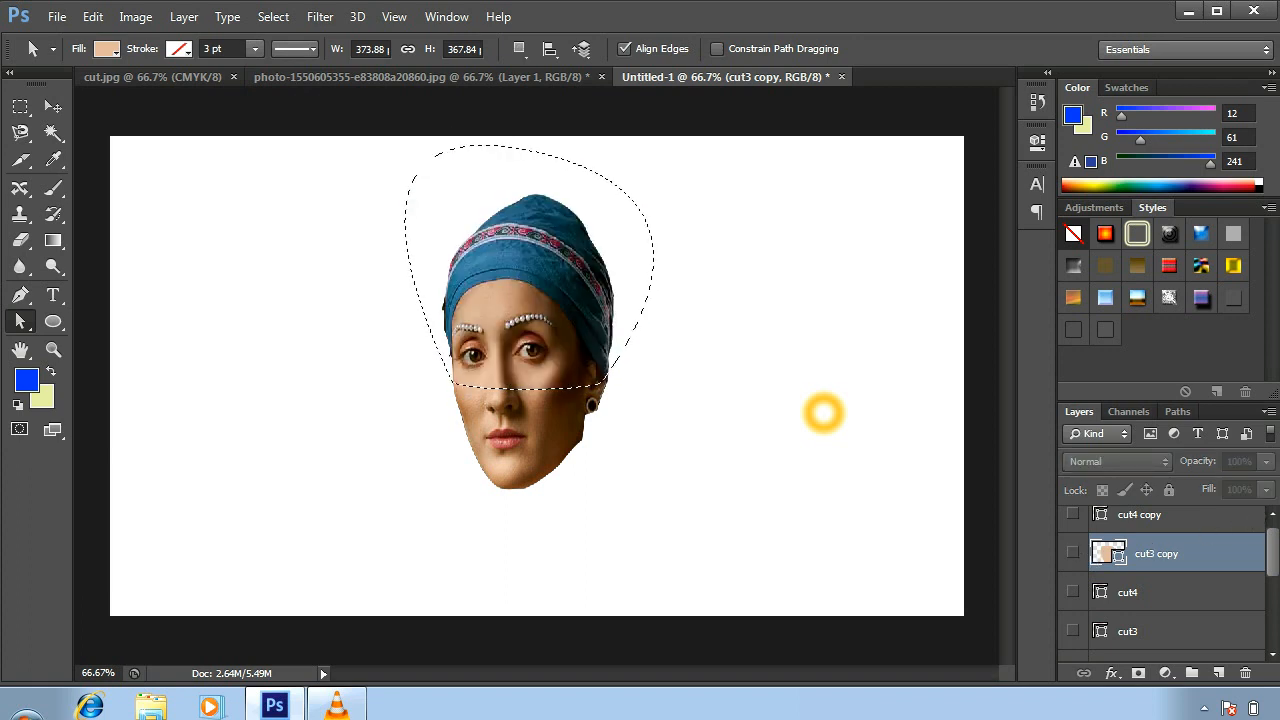
pyautogui.moveTo(1273, 547); pyautogui.dragTo(1273, 622)
pyautogui.click(1140, 603)
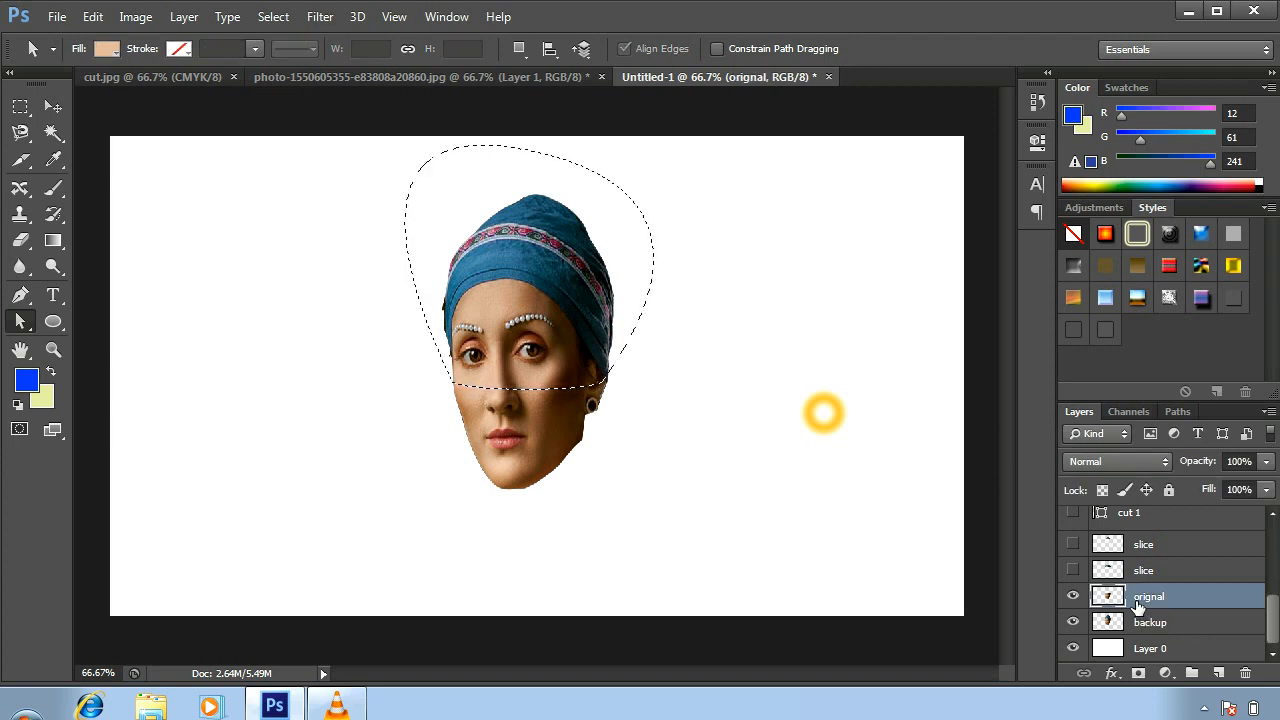
pyautogui.hotkey('ctrl', 'j')
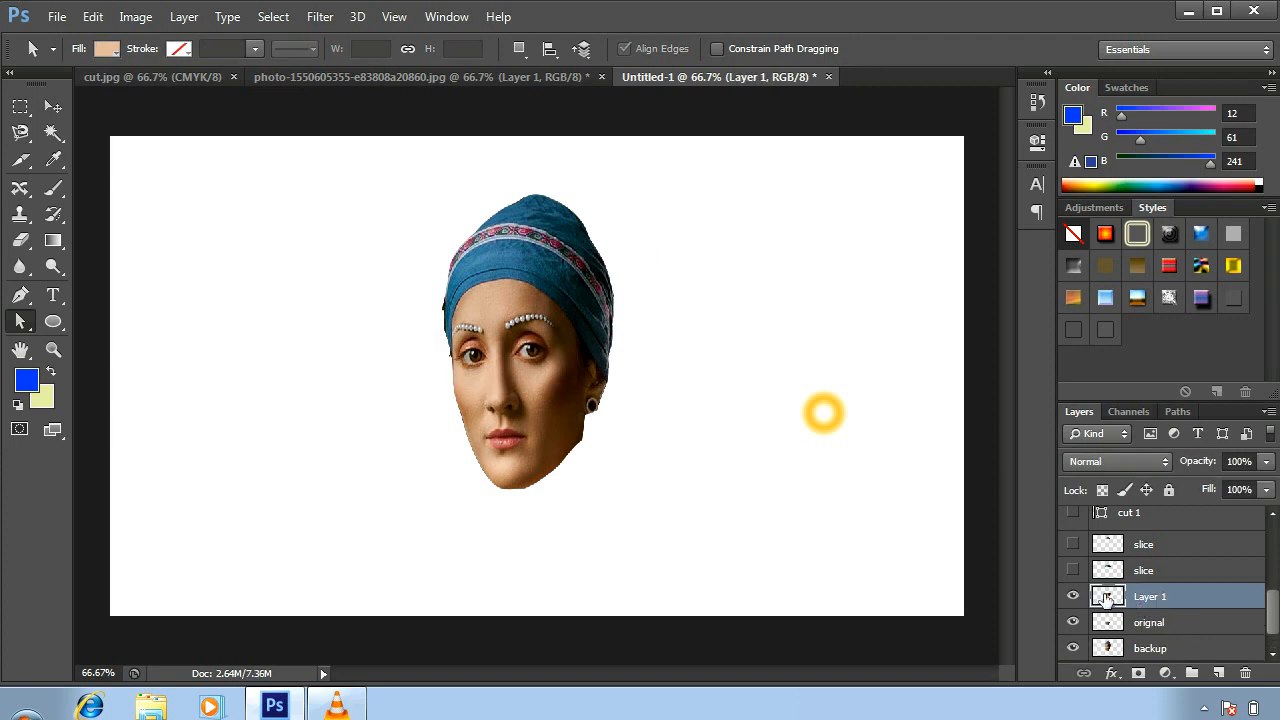
pyautogui.doubleClick(1164, 598)
pyautogui.write('slice 3')
pyautogui.click(53, 106)
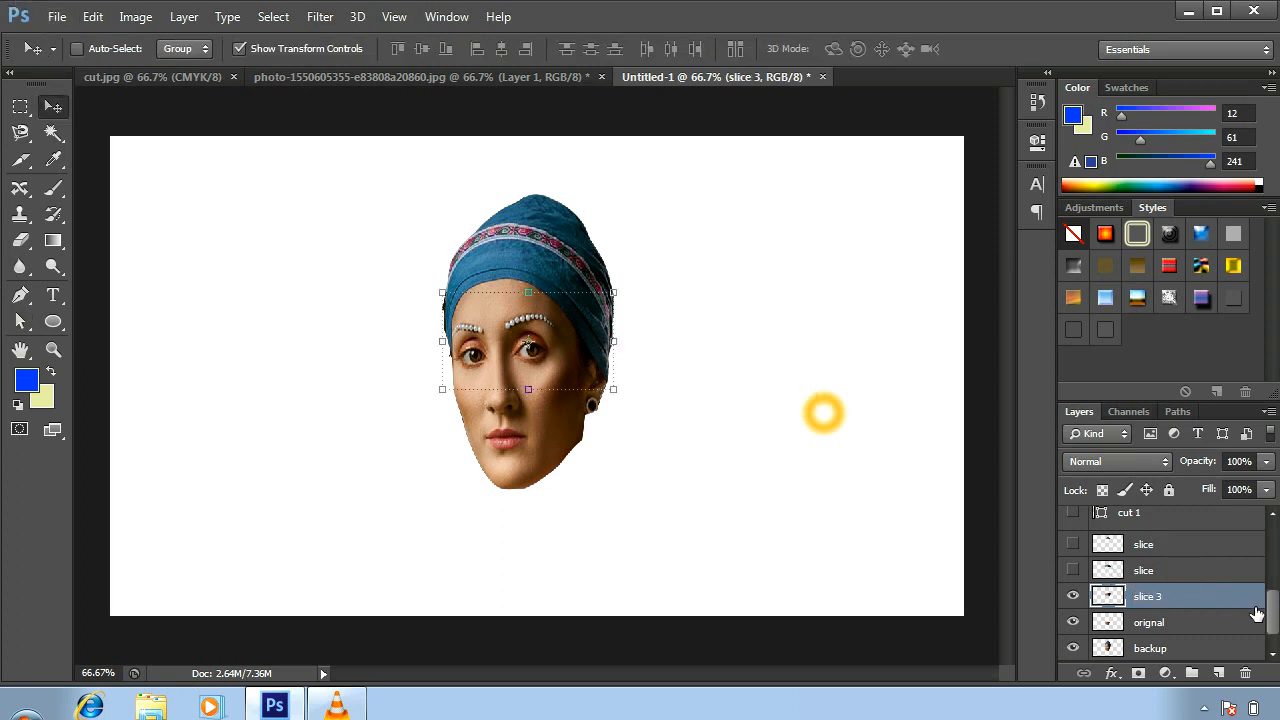
# Step: Delete the used cut3 copy shape layer
pyautogui.moveTo(1272, 615); pyautogui.dragTo(1272, 545)
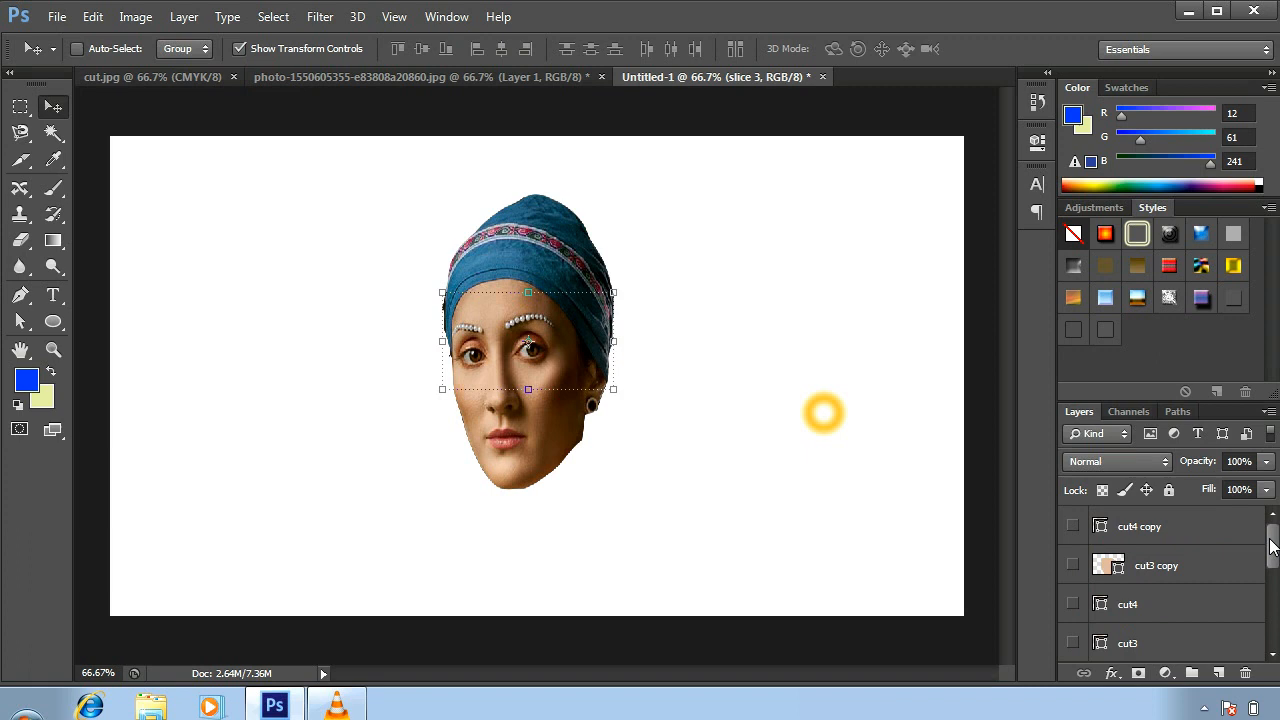
pyautogui.click(1194, 571)
pyautogui.moveTo(1166, 569); pyautogui.dragTo(1246, 672)
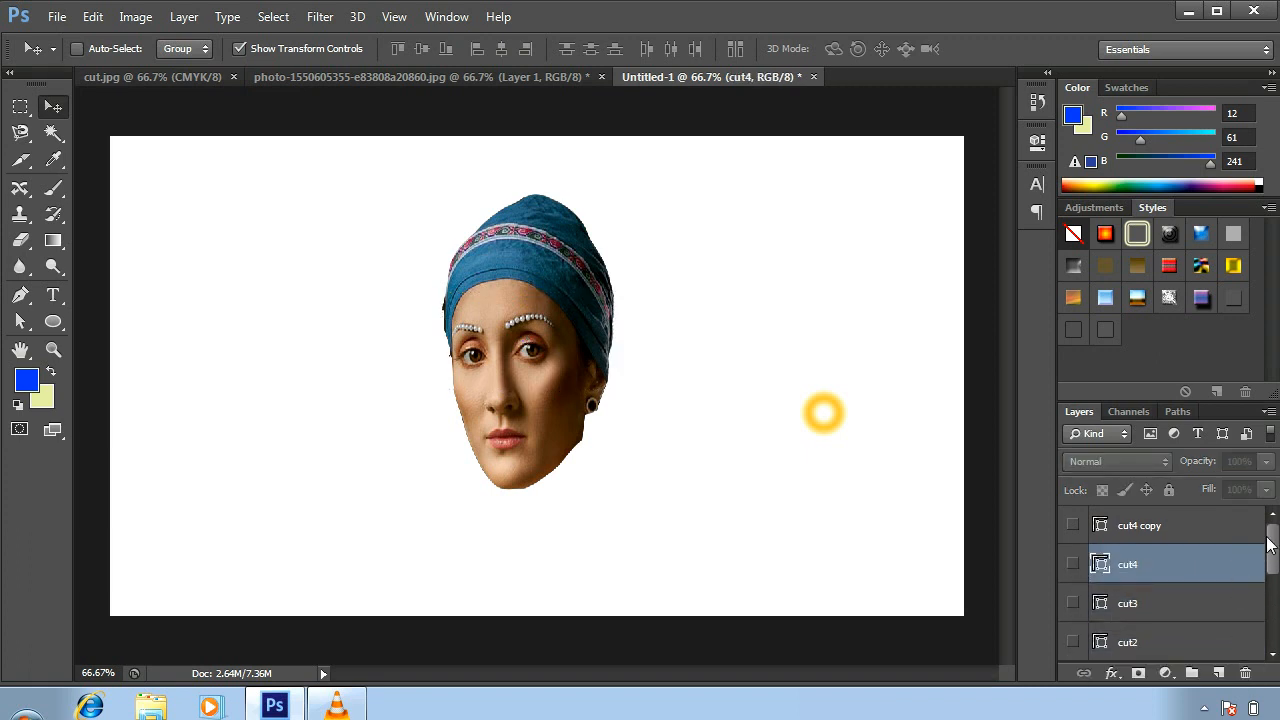
# Step: Show the cut4 copy ellipse and reshape its top with Direct Selection to about 415 by 456 px, covering the head above the chin
pyautogui.click(1150, 527)
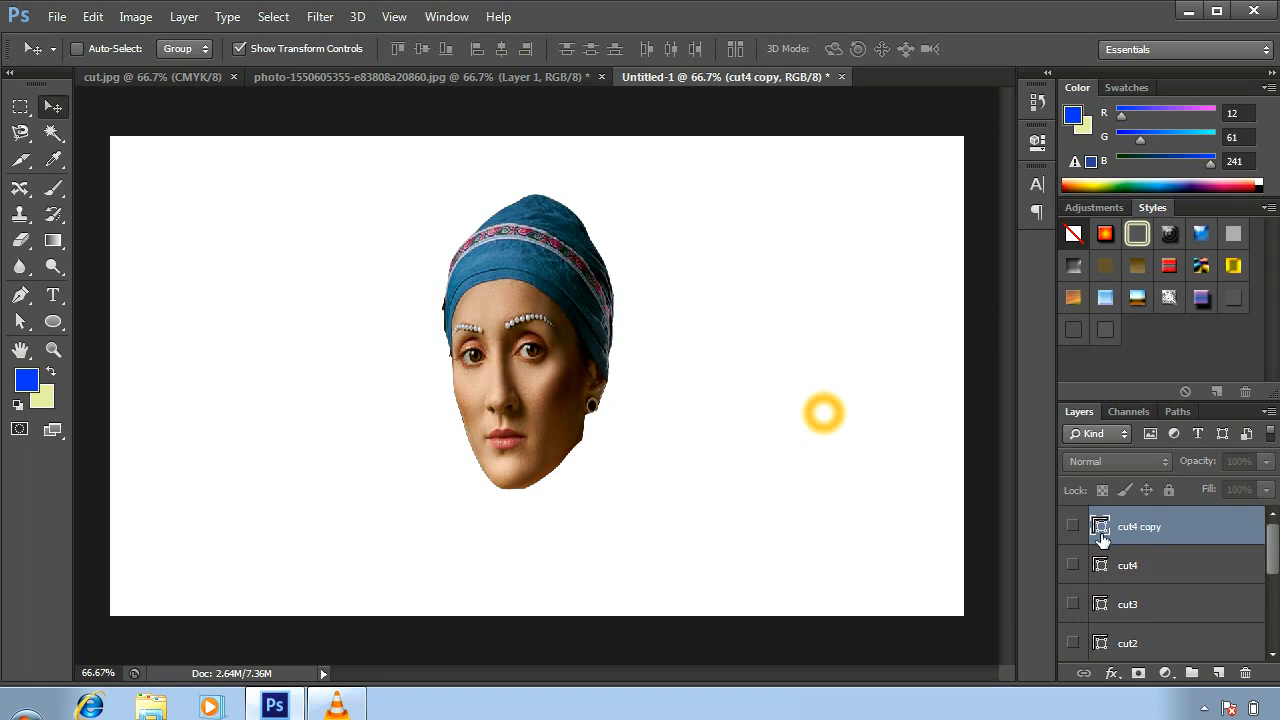
pyautogui.click(1071, 526)
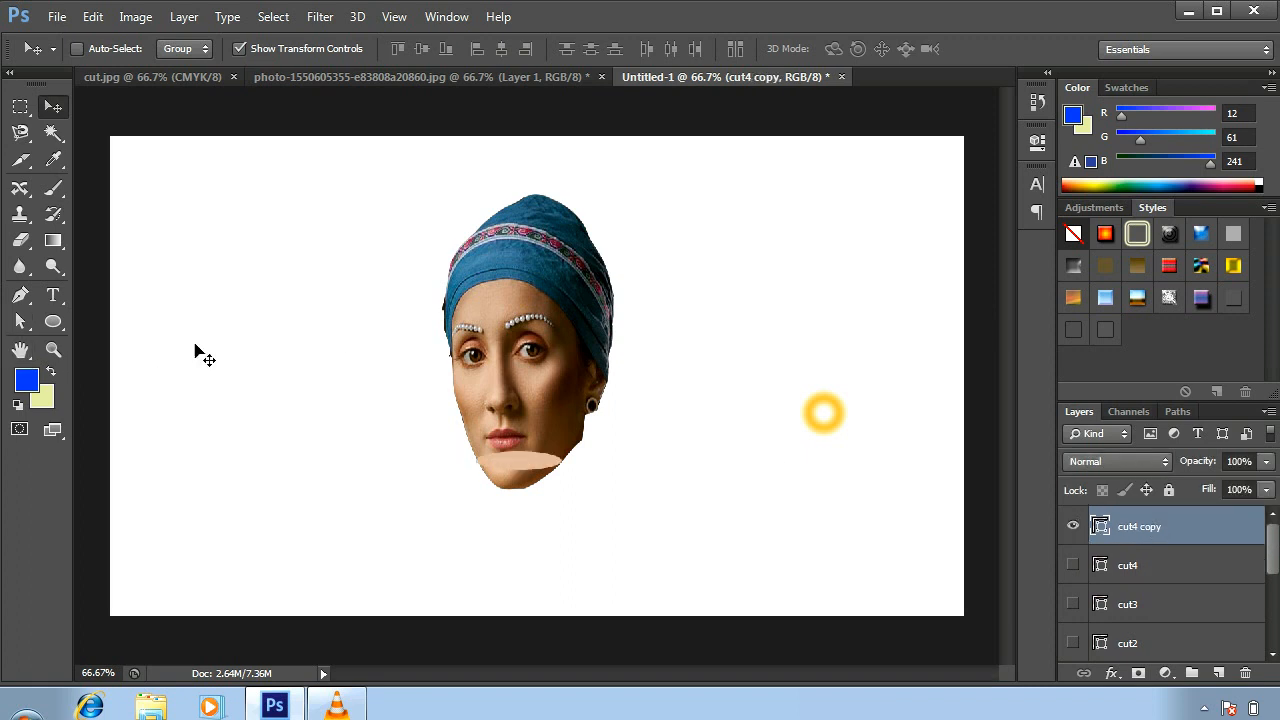
pyautogui.moveTo(15, 330); pyautogui.dragTo(55, 337)
pyautogui.click(490, 470)
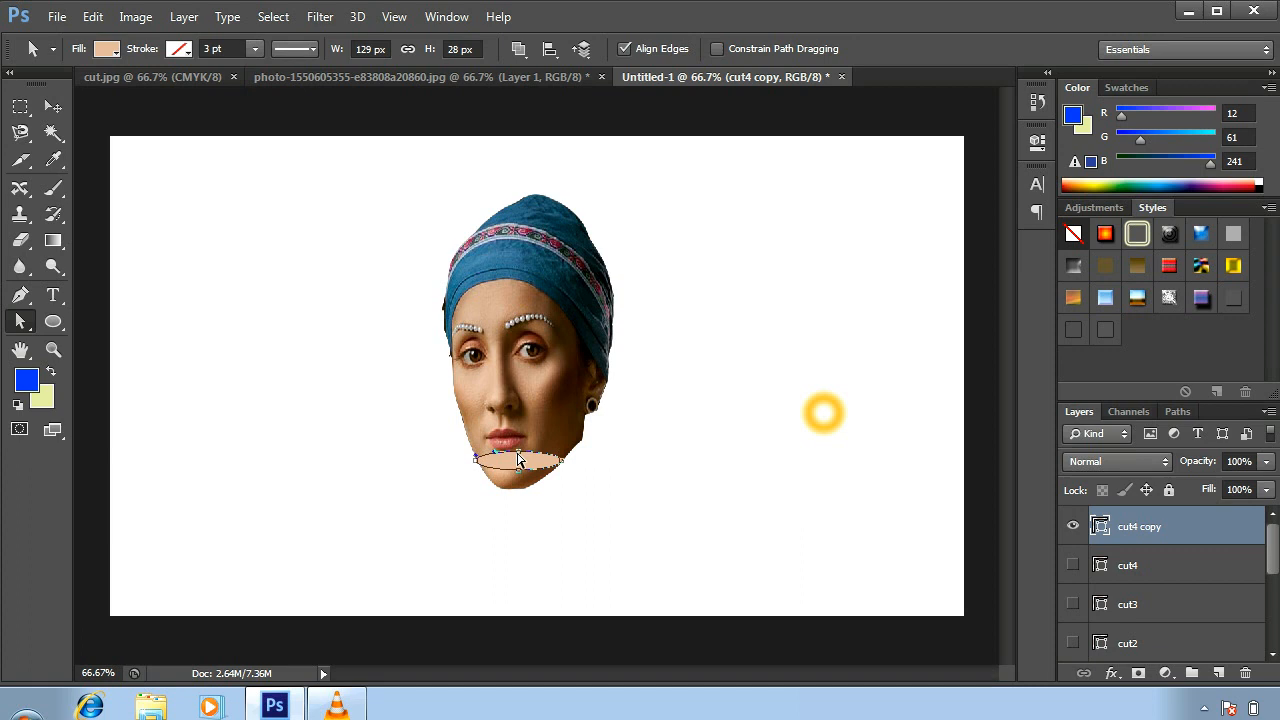
pyautogui.moveTo(517, 458); pyautogui.dragTo(519, 172)
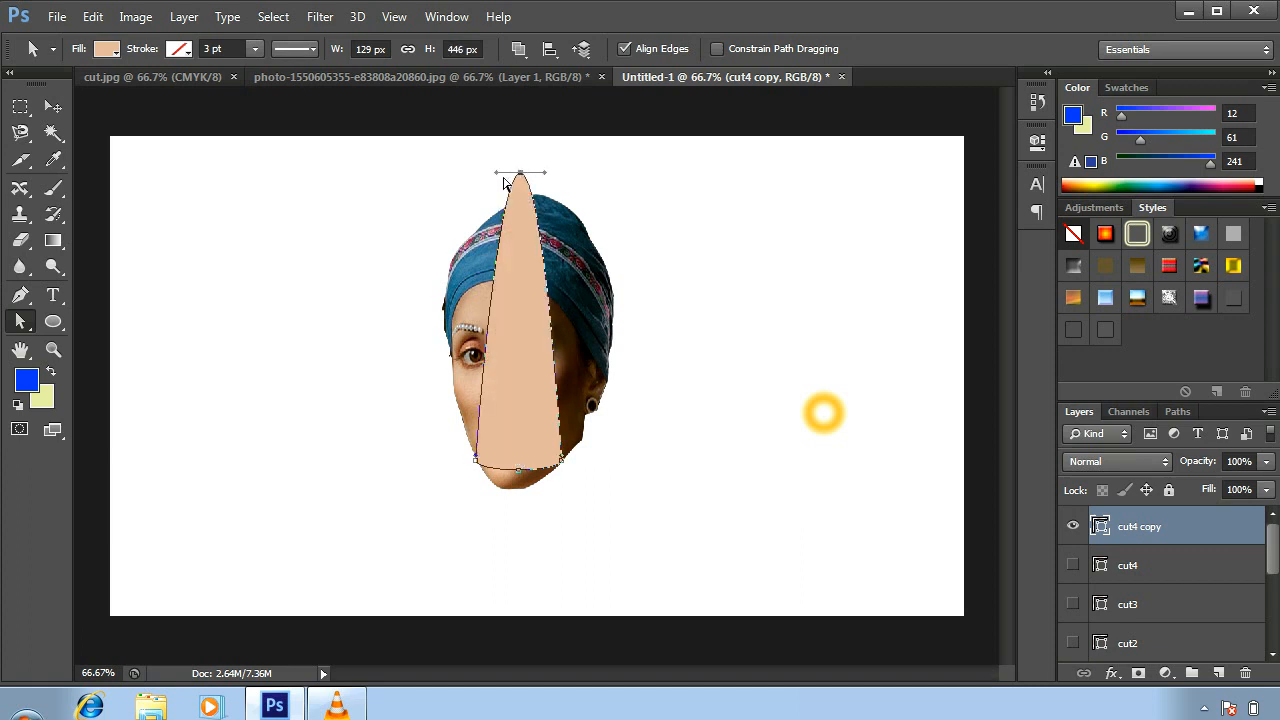
pyautogui.moveTo(498, 174); pyautogui.dragTo(314, 211)
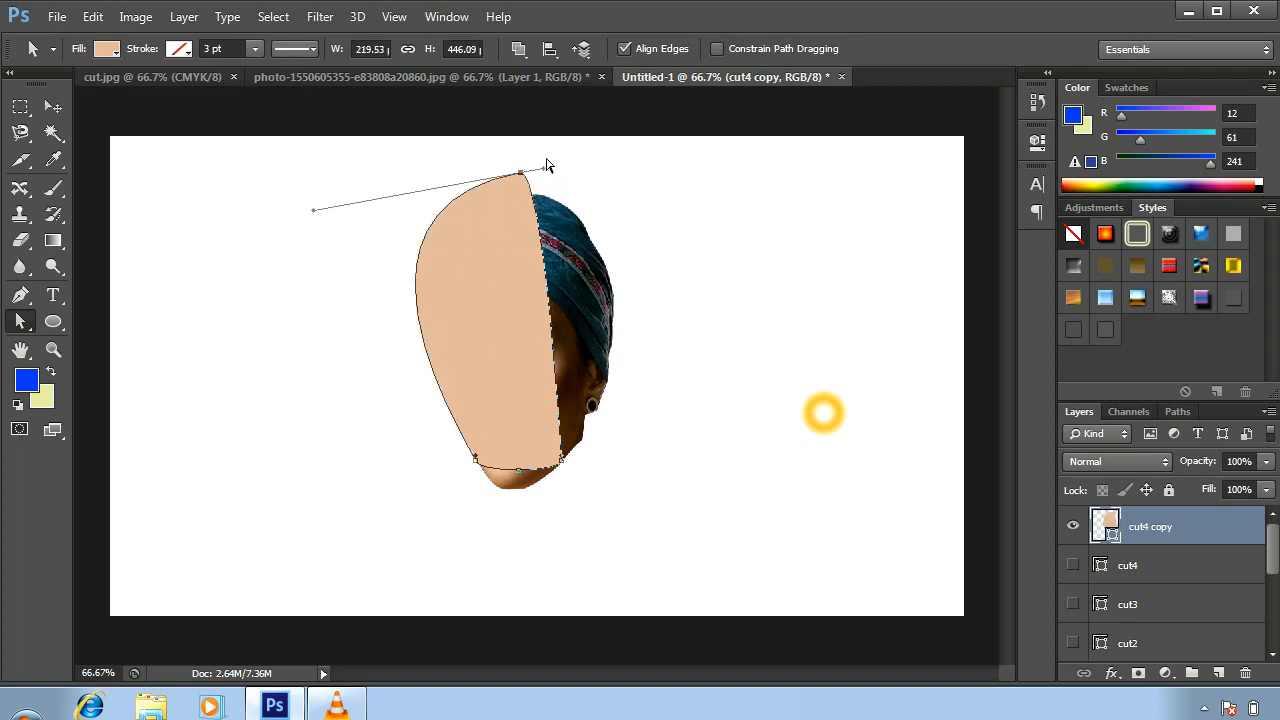
pyautogui.moveTo(543, 172); pyautogui.dragTo(886, 288)
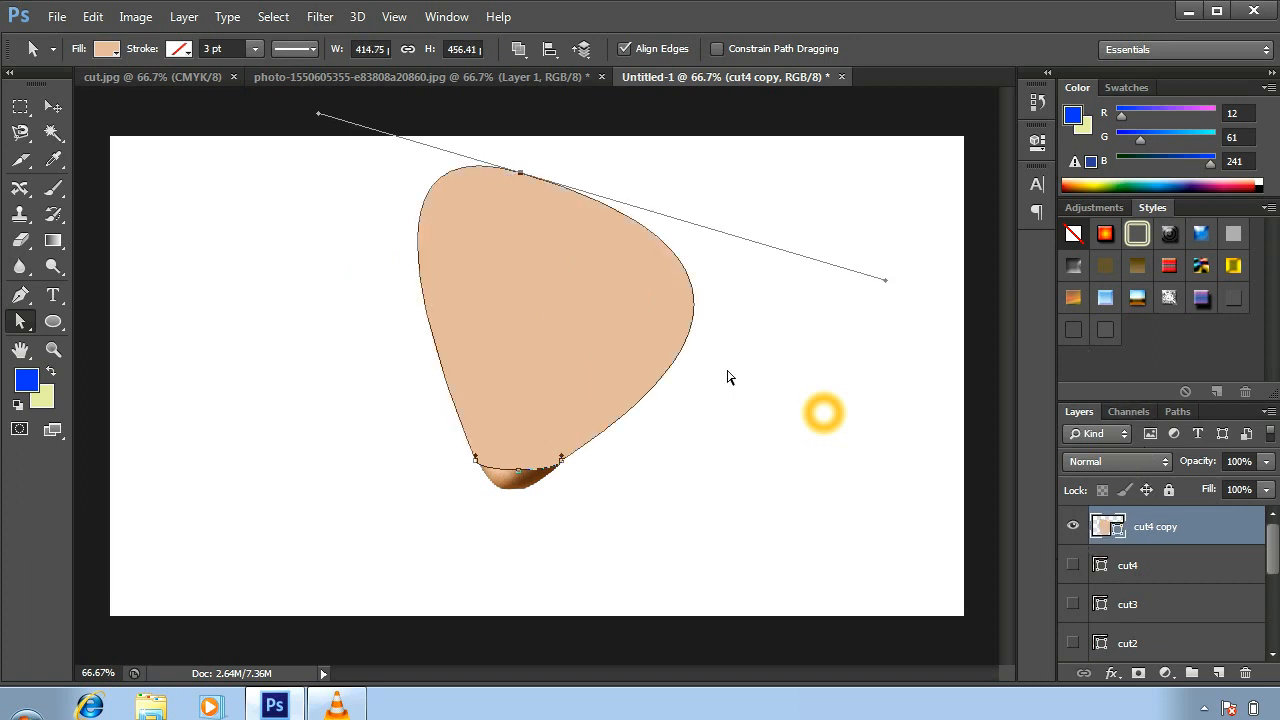
# Step: Using the hidden cut4 copy shape as a selection, cut that part of the orignal layer onto a new layer named slice4
pyautogui.keyDown('ctrl'); pyautogui.click(1116, 524); pyautogui.keyUp('ctrl')
pyautogui.click(1071, 527)
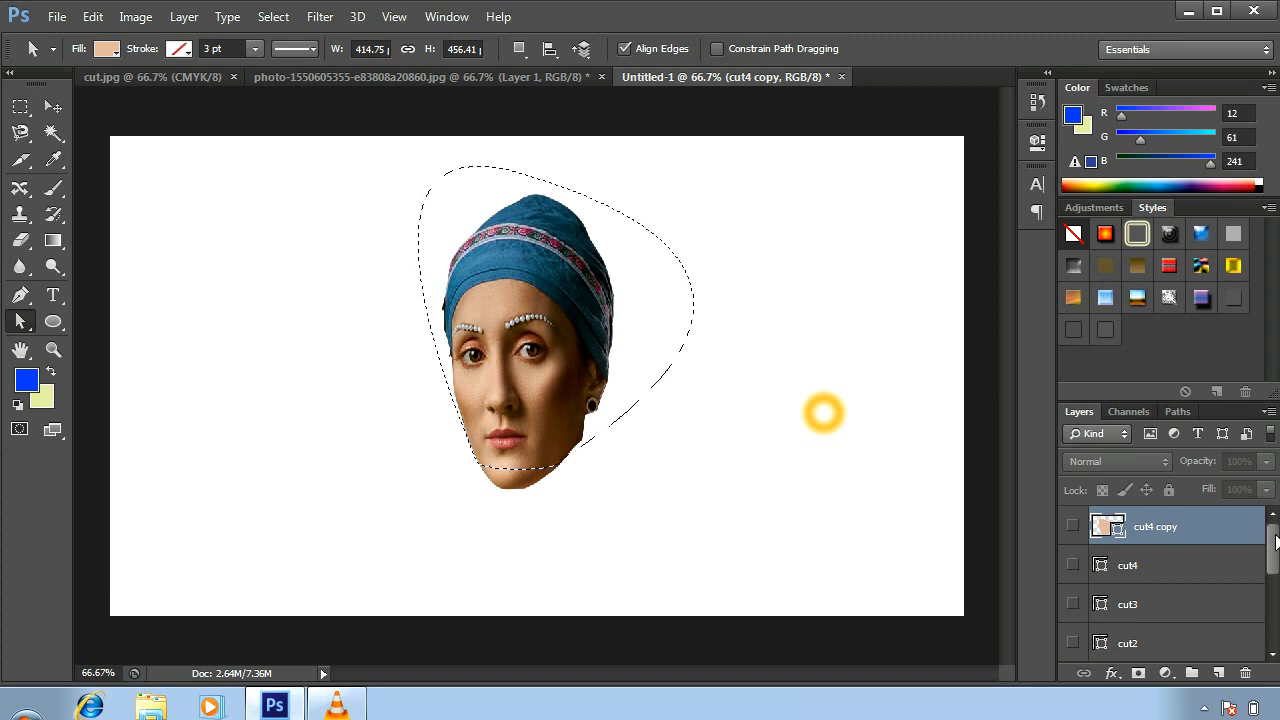
pyautogui.scroll(-5, 1160, 585)
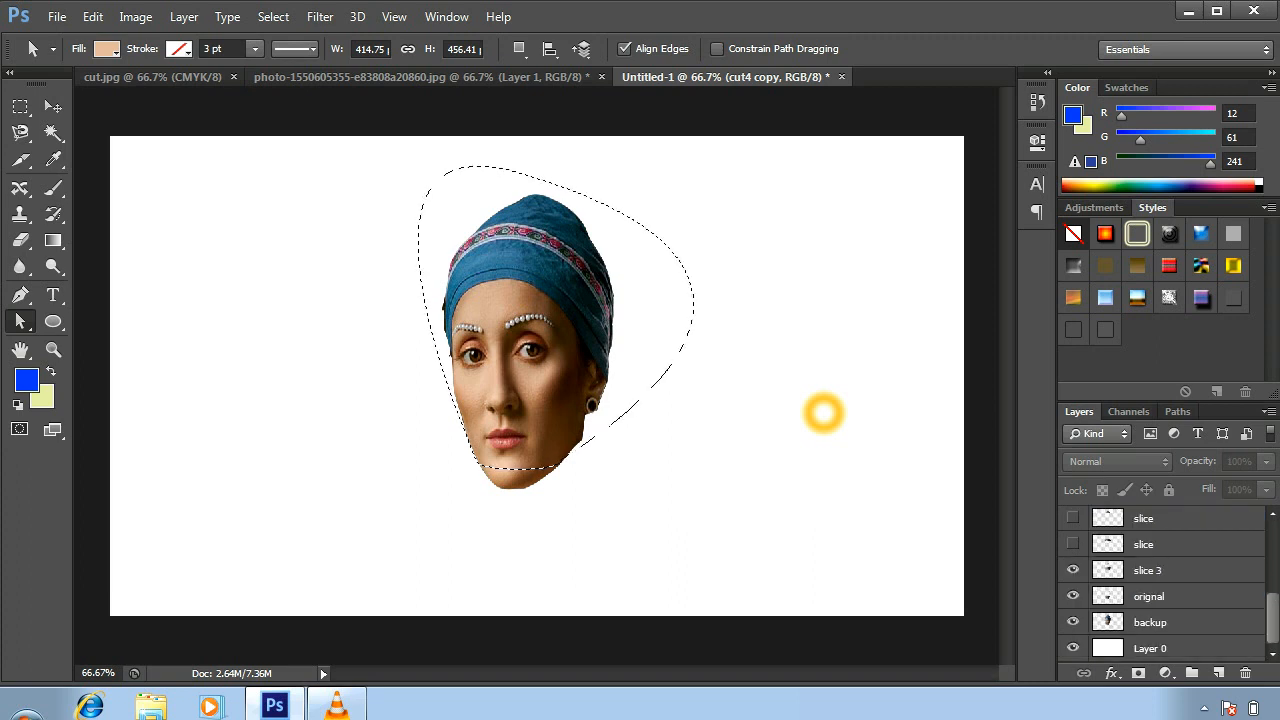
pyautogui.click(1165, 598)
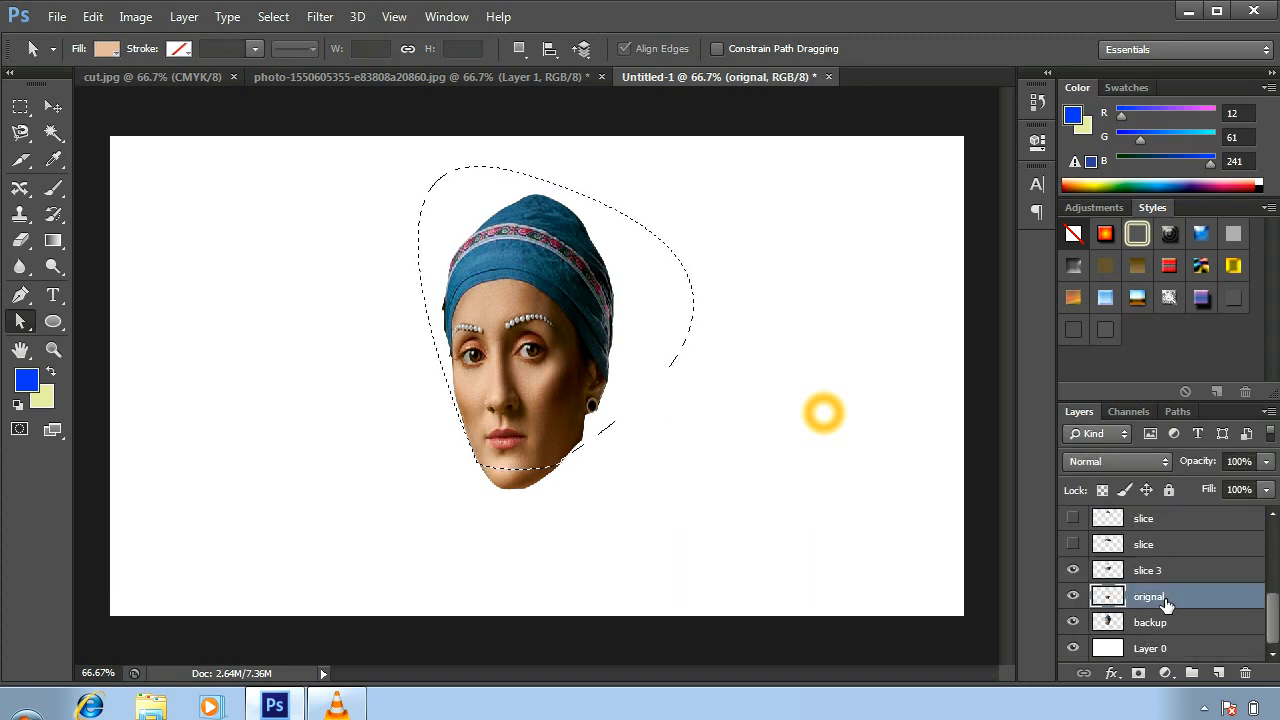
pyautogui.hotkey('ctrl', 'j')
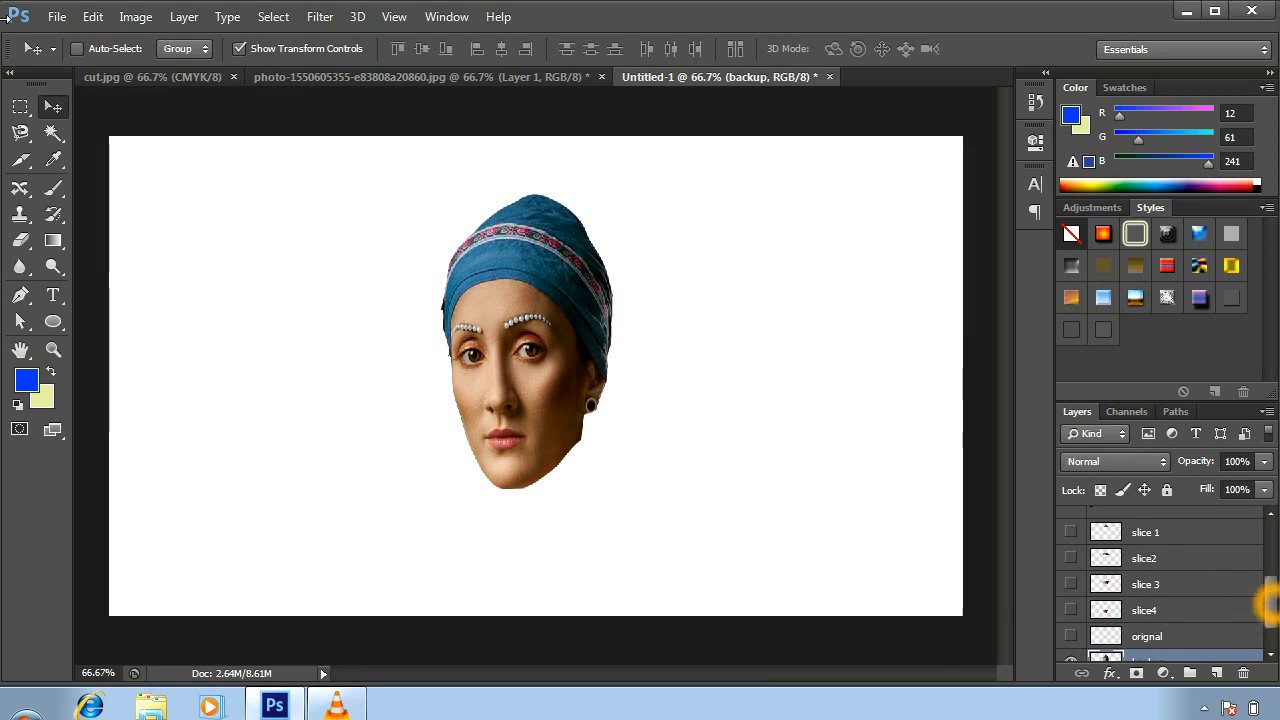
pyautogui.click(272, 705)
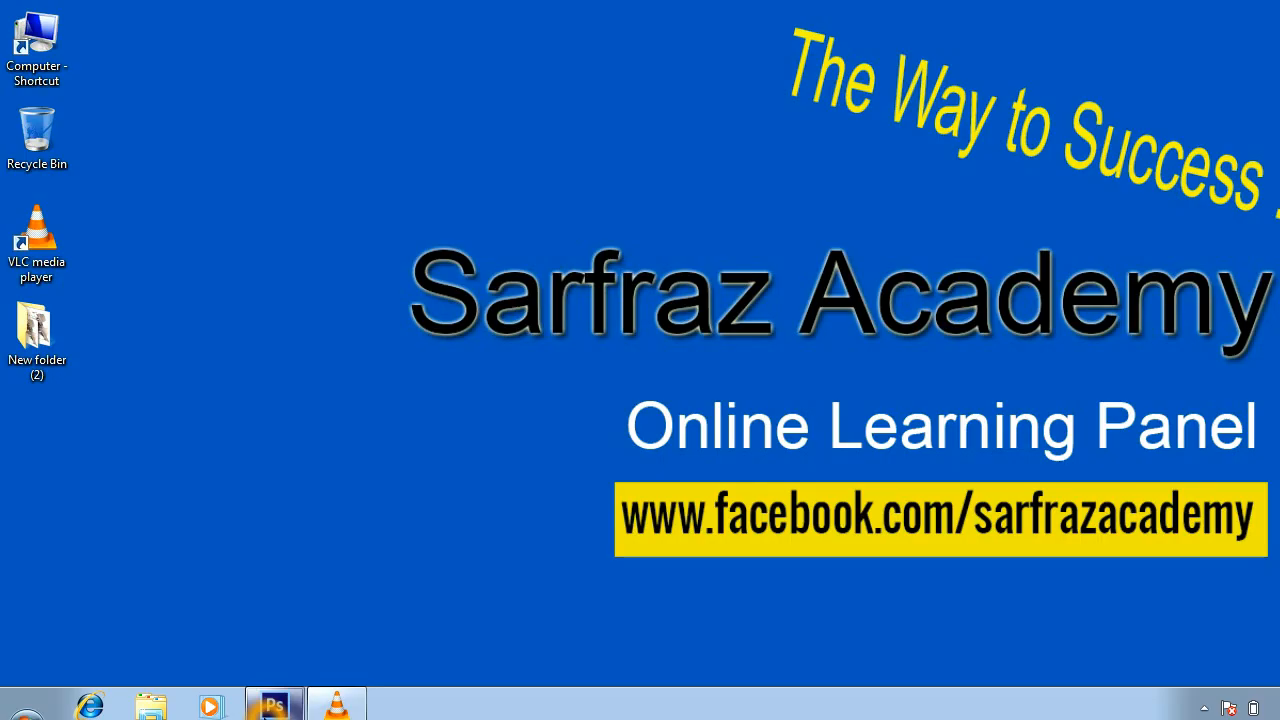
pyautogui.click(272, 705)
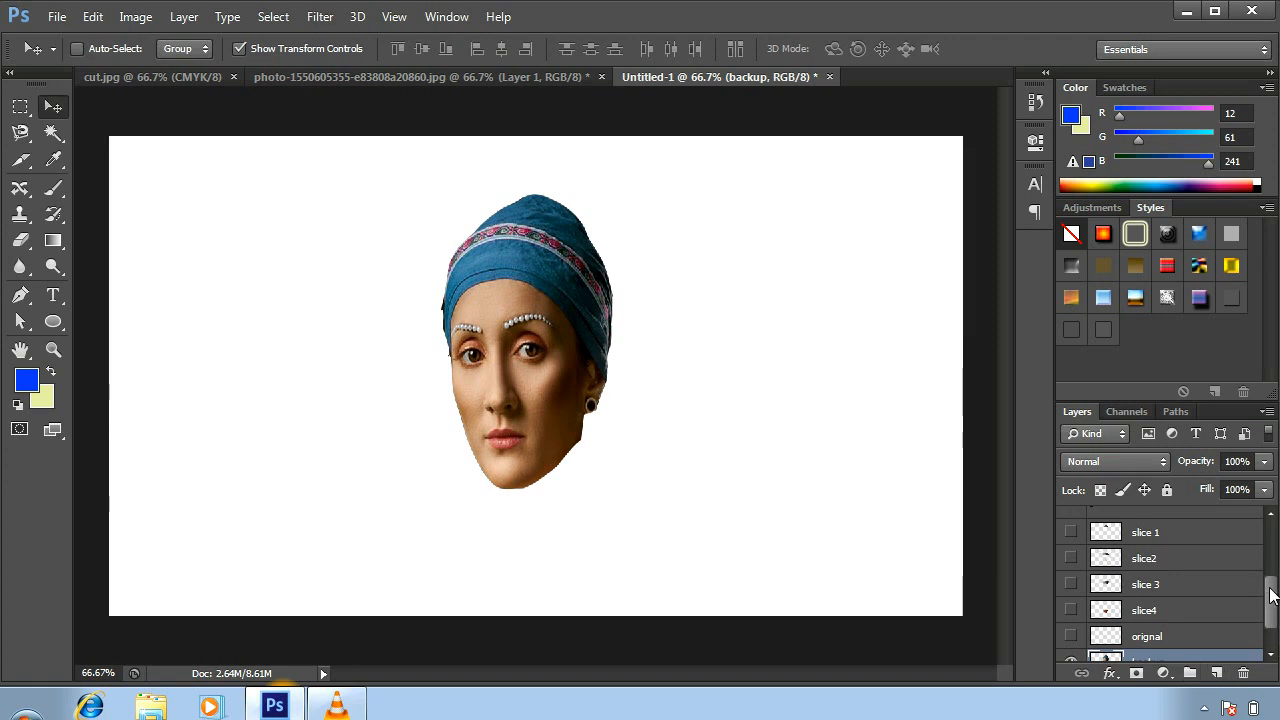
# Step: Put the cut 1 and slice 1 layers together in a new group
pyautogui.moveTo(1271, 596); pyautogui.dragTo(1271, 561)
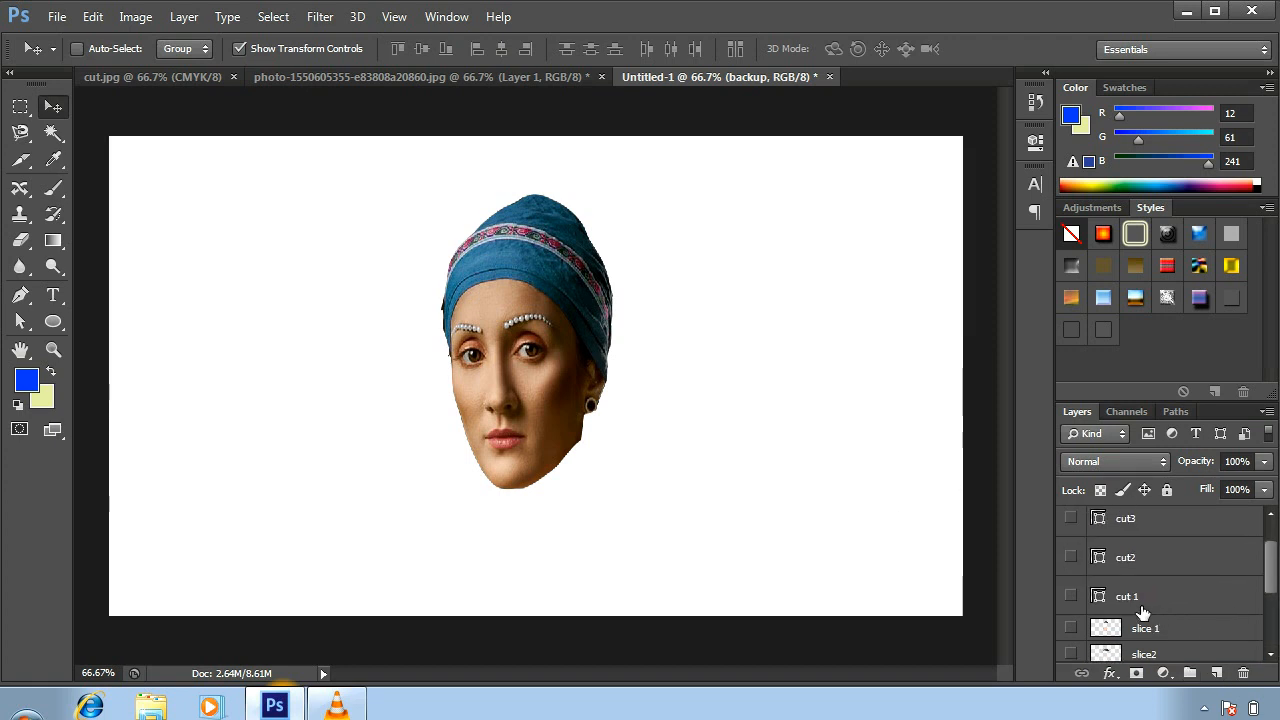
pyautogui.click(1141, 608)
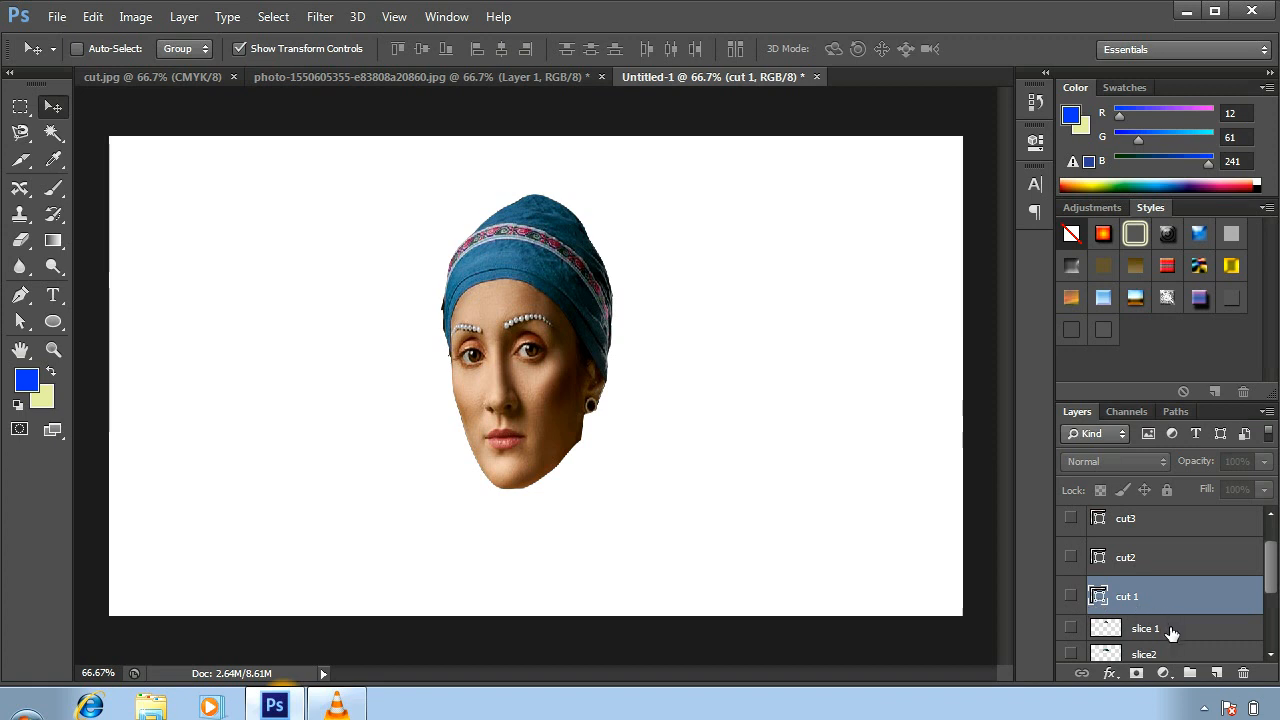
pyautogui.keyDown('shift'); pyautogui.click(1172, 630); pyautogui.keyUp('shift')
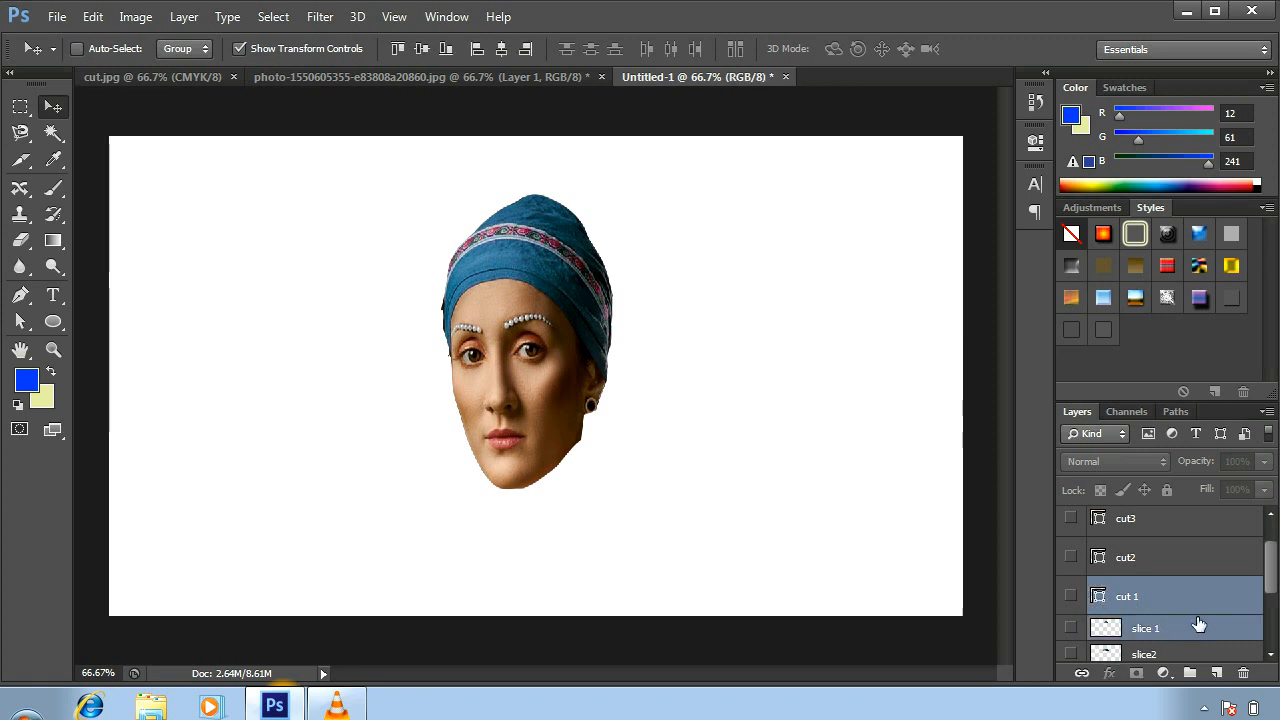
pyautogui.hotkey('ctrl', 'g')
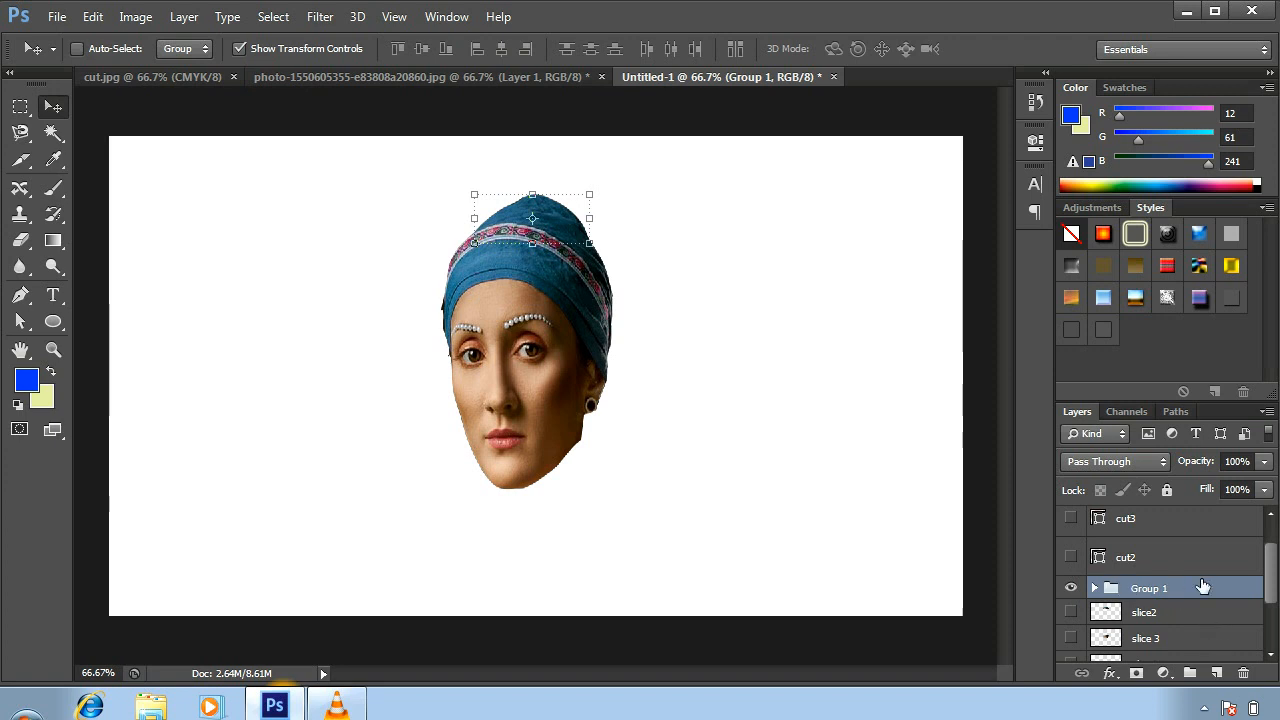
# Step: Move the cut2 layer below slice2 and group the two layers
pyautogui.moveTo(1148, 567); pyautogui.dragTo(1160, 630)
pyautogui.keyDown('ctrl'); pyautogui.click(1144, 573); pyautogui.keyUp('ctrl')
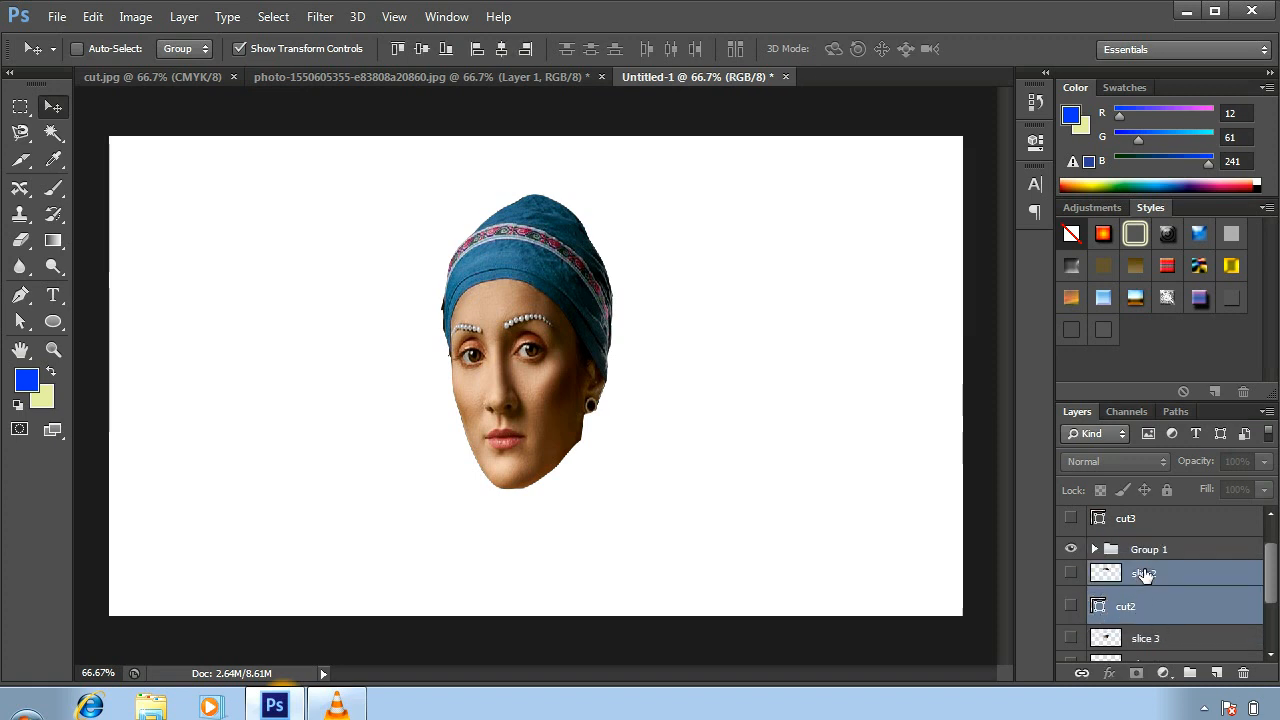
pyautogui.hotkey('ctrl', 'g')
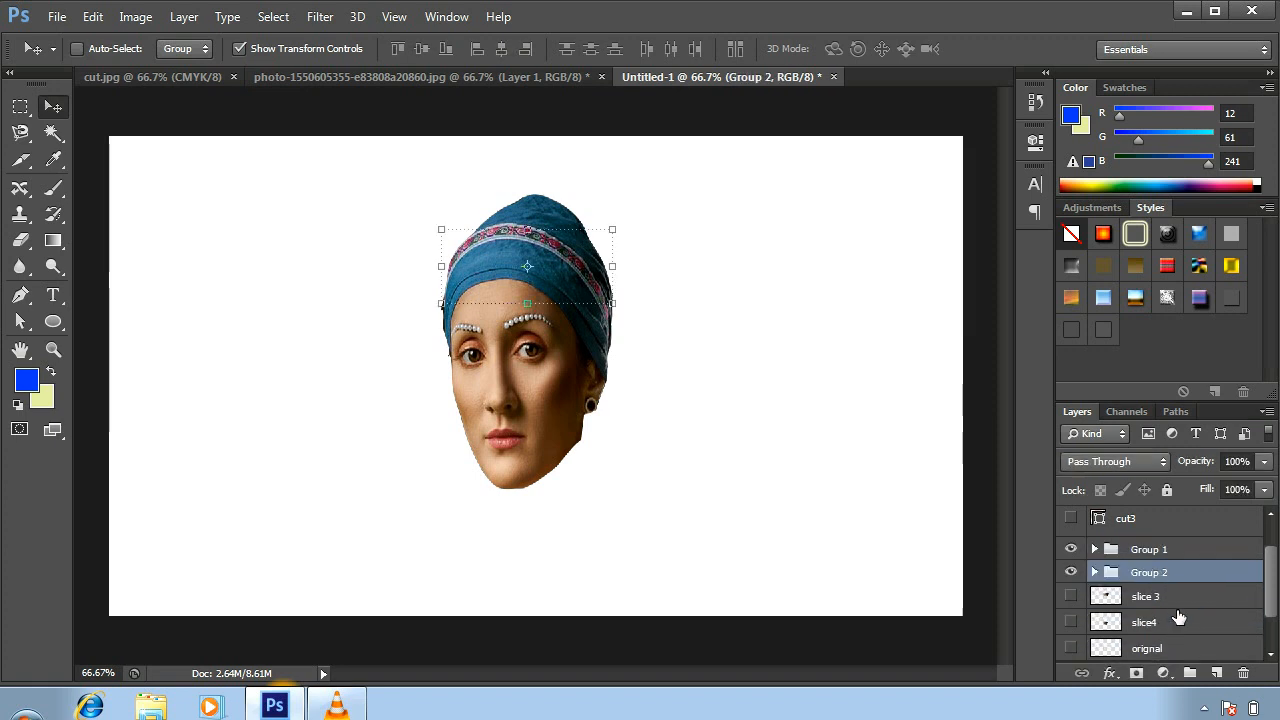
# Step: Move the cut3 layer below slice 3 and group the two layers
pyautogui.moveTo(1125, 521); pyautogui.dragTo(1122, 610)
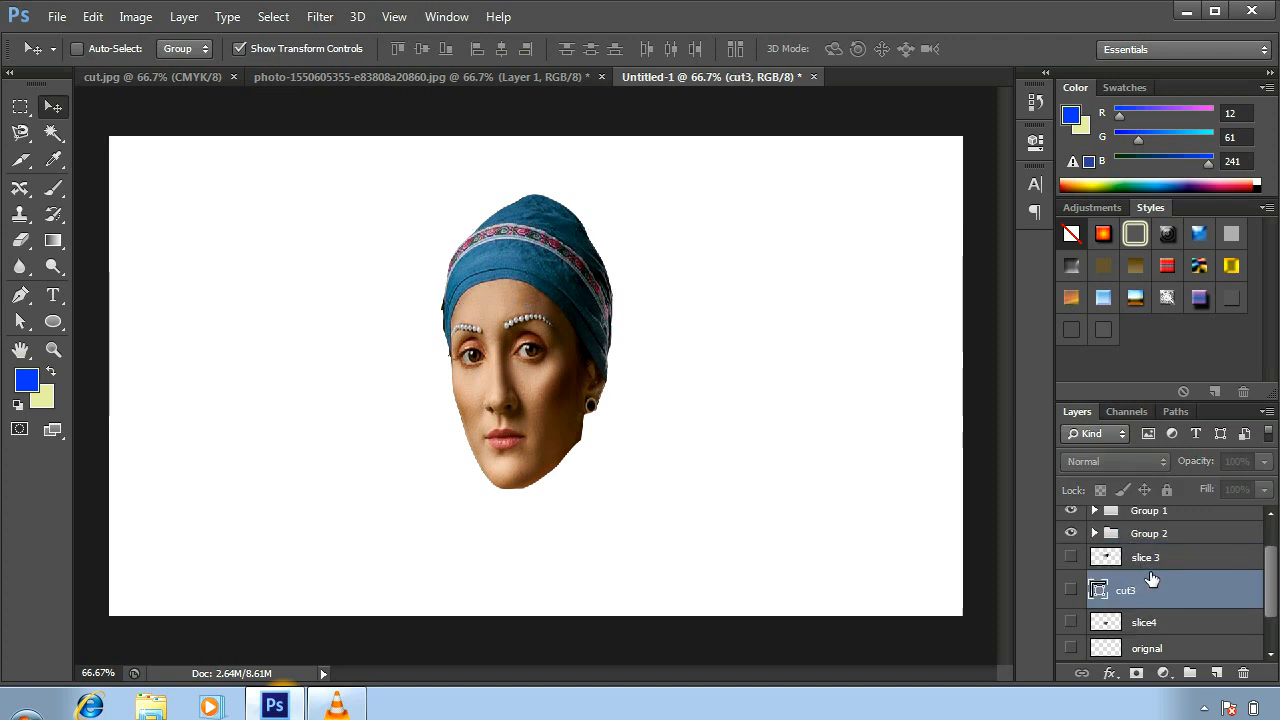
pyautogui.keyDown('shift'); pyautogui.click(1157, 562); pyautogui.keyUp('shift')
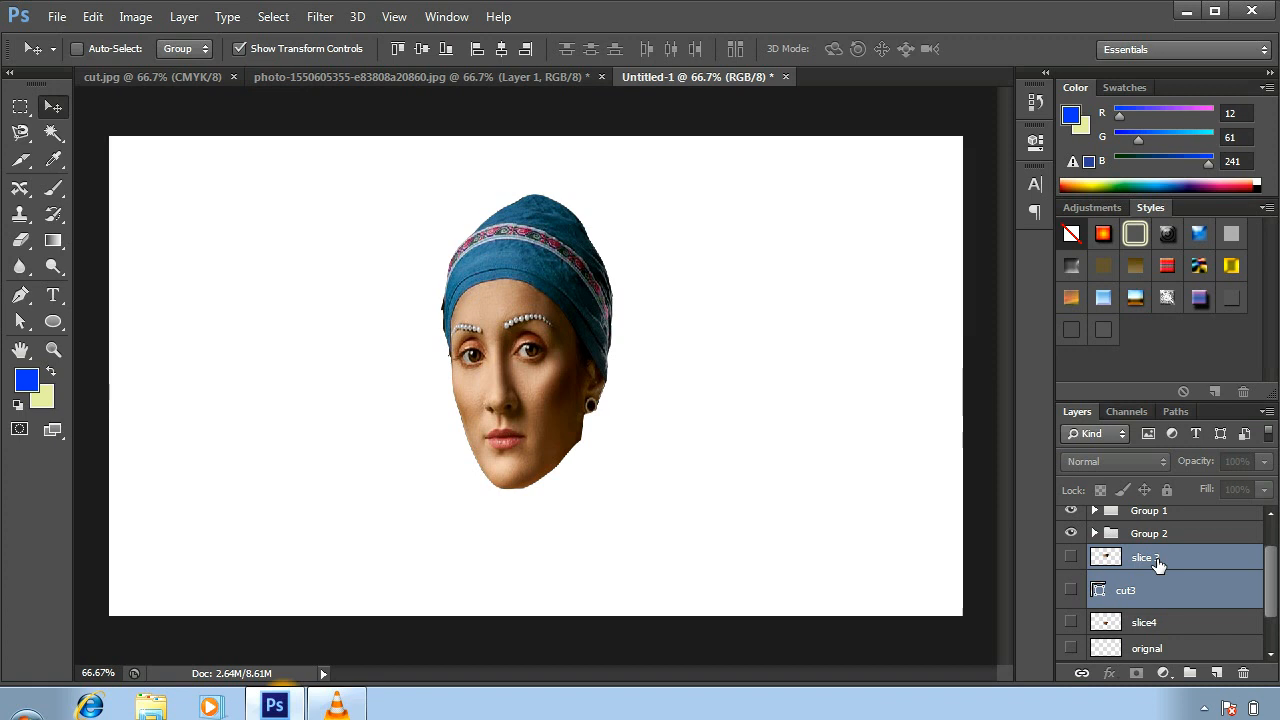
pyautogui.hotkey('ctrl', 'g')
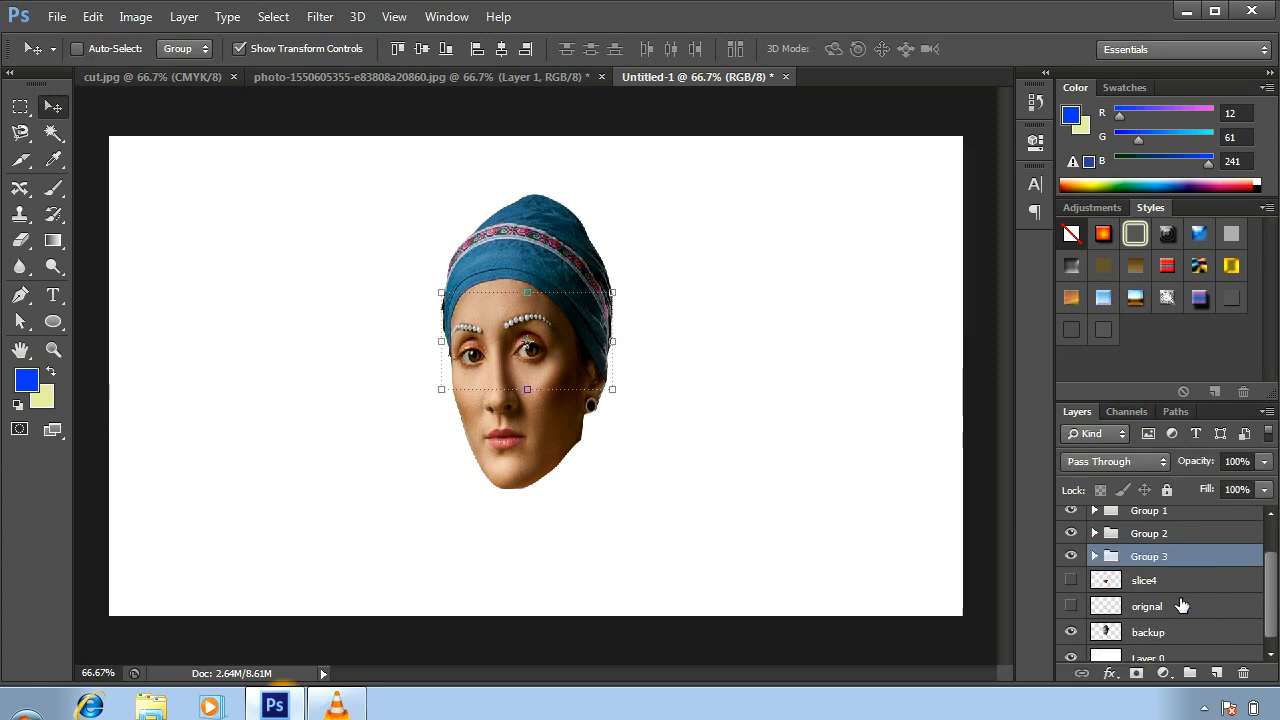
# Step: Move the cut4 layer directly below slice4 and group the two layers
pyautogui.scroll(2, 1270, 575)
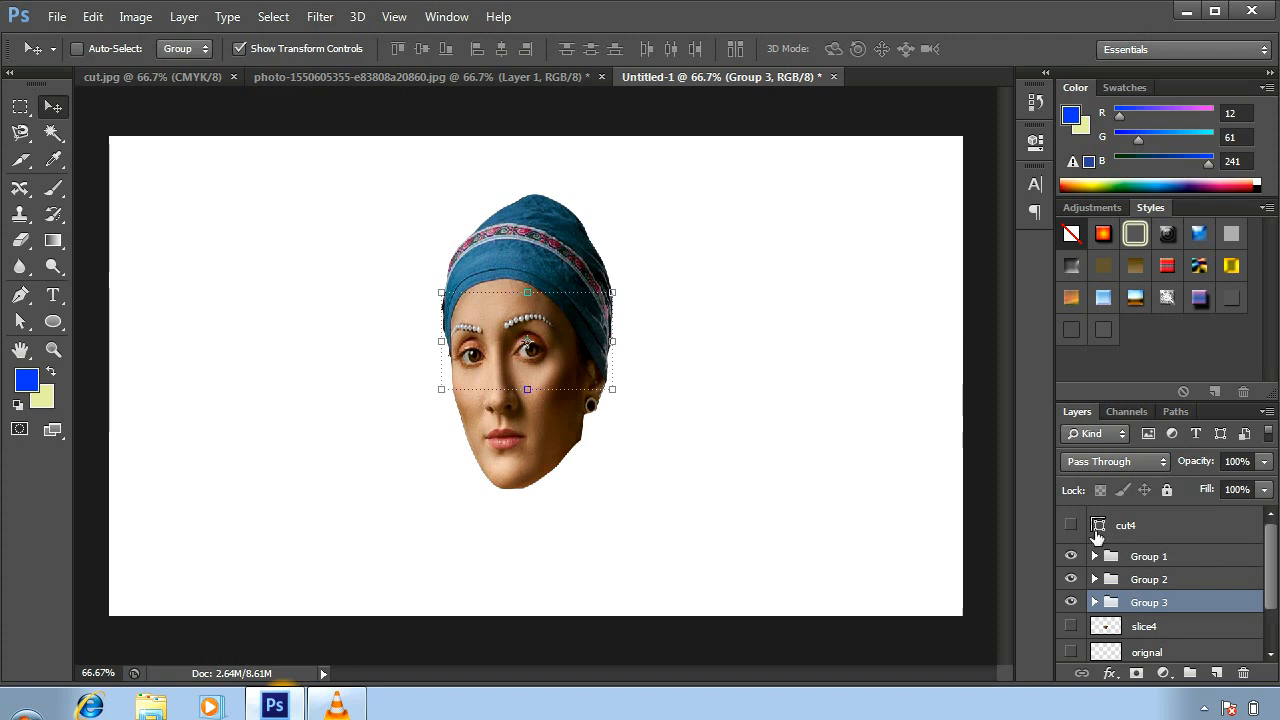
pyautogui.click(1116, 531)
pyautogui.moveTo(1128, 535); pyautogui.dragTo(1133, 651)
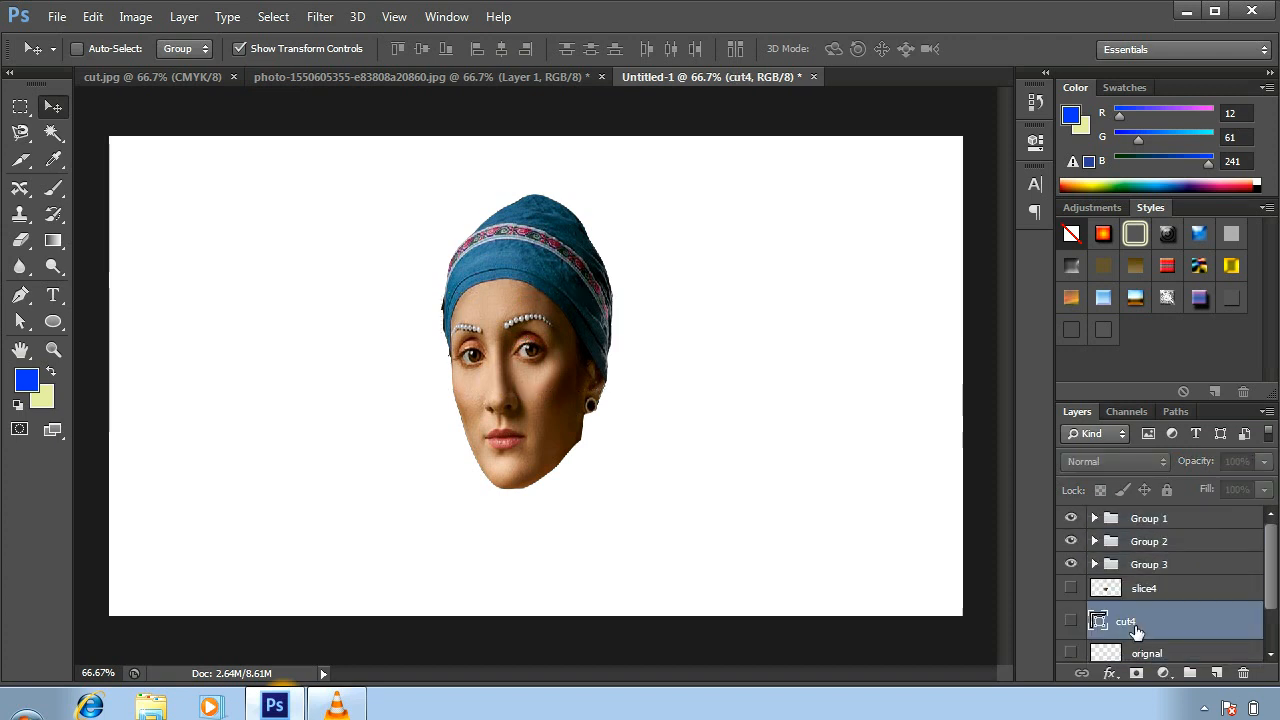
pyautogui.keyDown('ctrl'); pyautogui.click(1155, 594); pyautogui.keyUp('ctrl')
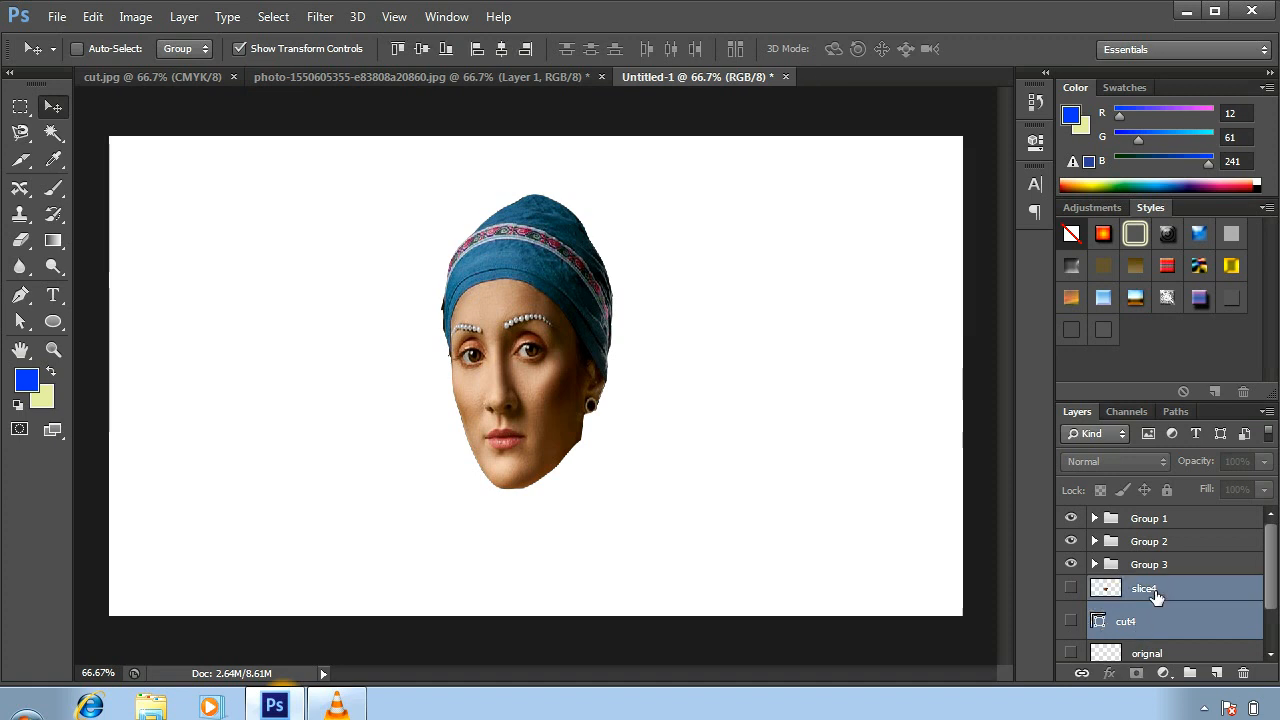
pyautogui.hotkey('ctrl', 'g')
pyautogui.click(766, 428)
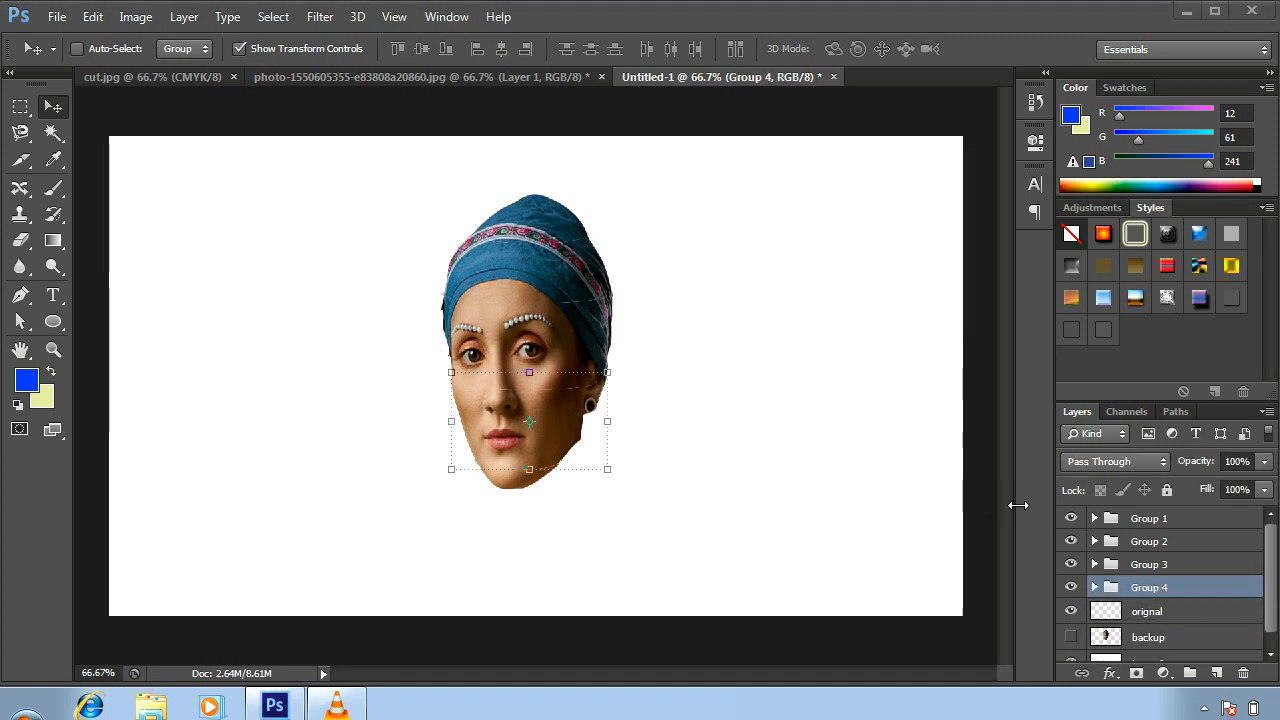
# Step: Hide Group 1 to Group 4 one after another and show them all again to check the slices
pyautogui.click(1080, 508)
pyautogui.click(1069, 520)
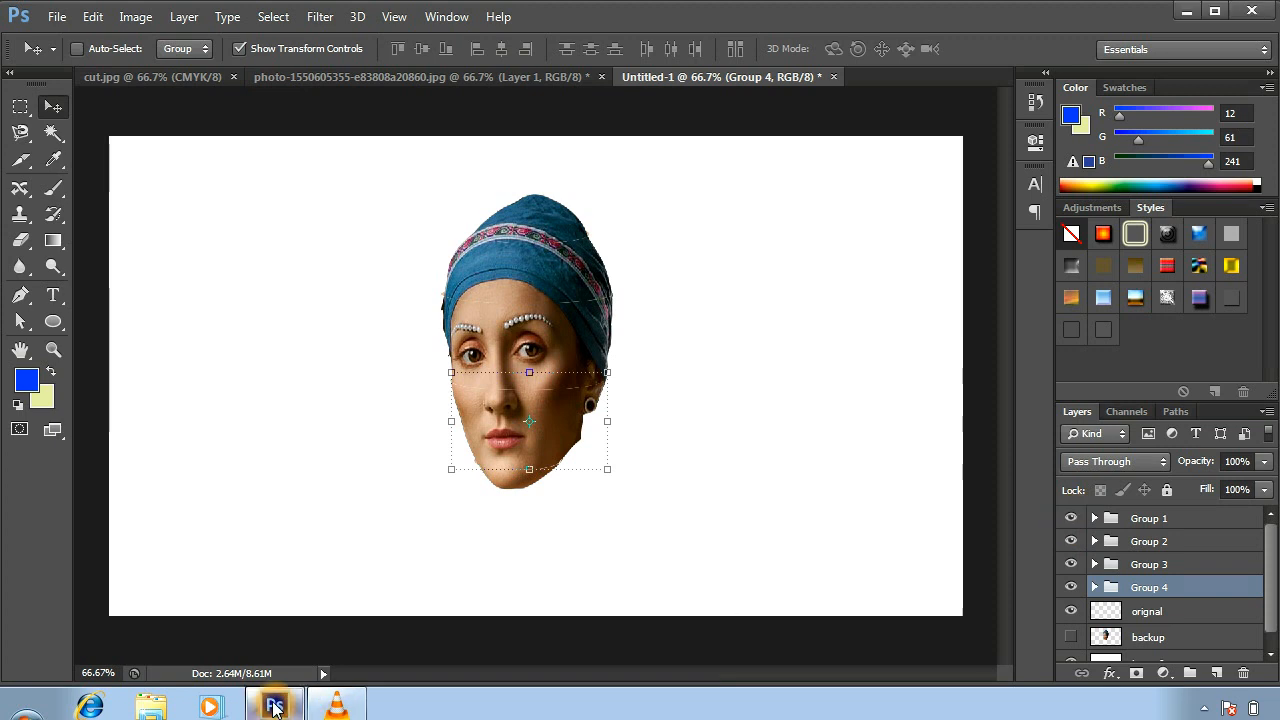
pyautogui.click(1071, 519)
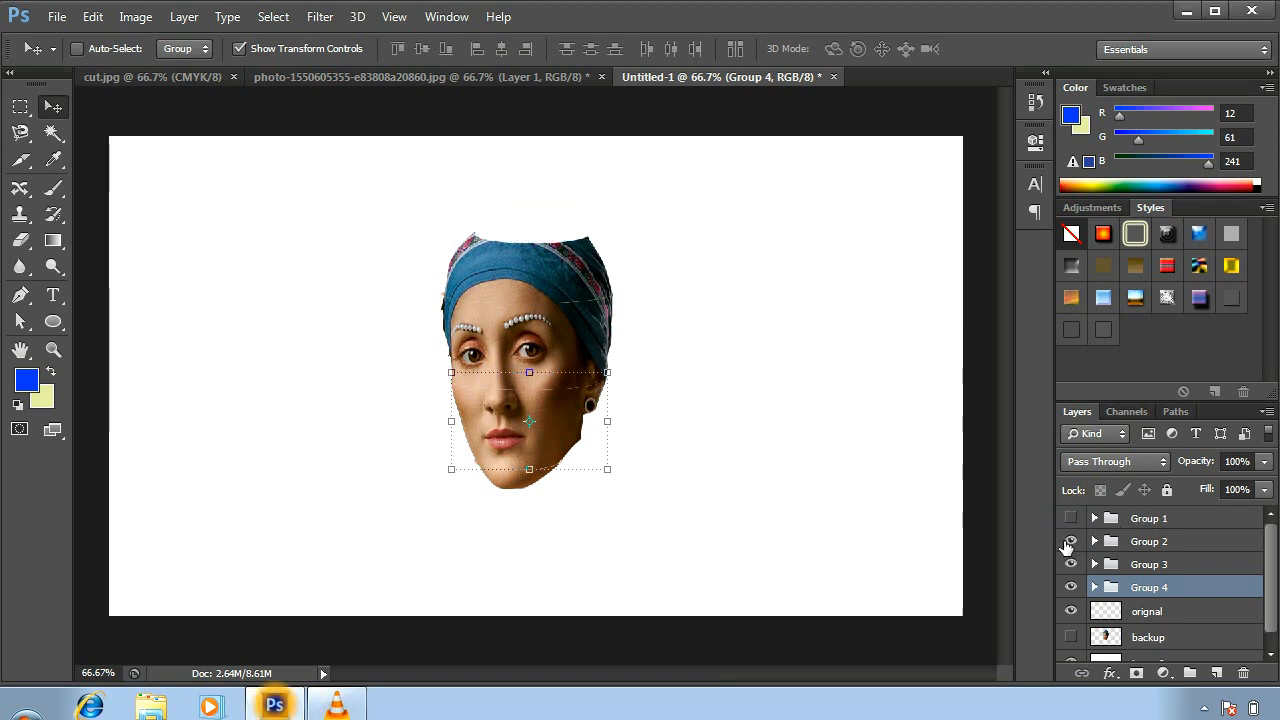
pyautogui.click(1070, 541)
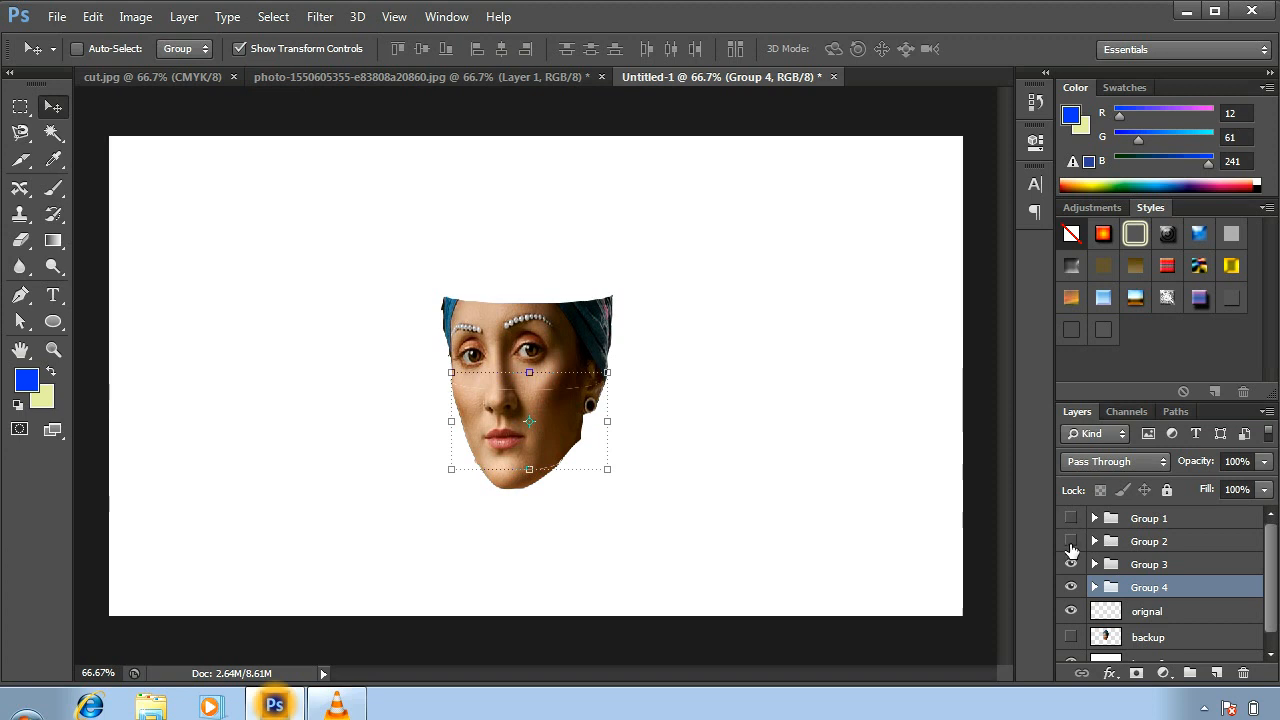
pyautogui.click(1071, 564)
pyautogui.click(1071, 587)
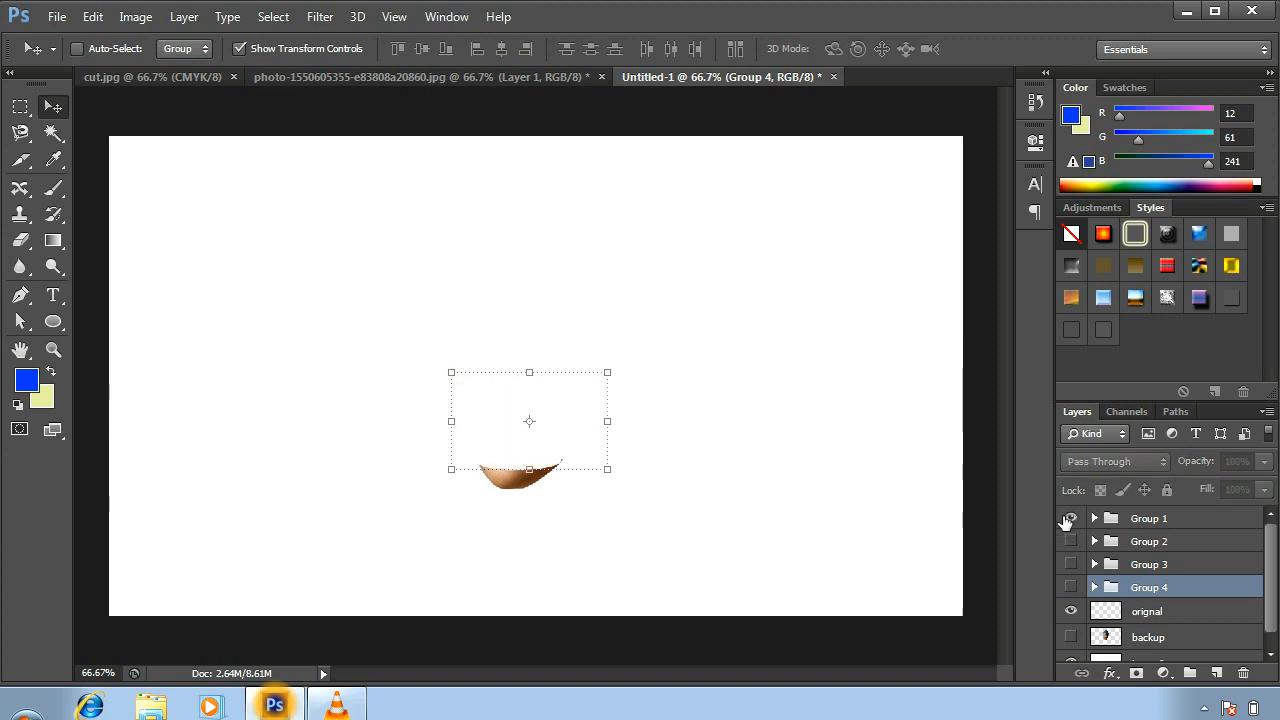
pyautogui.moveTo(1068, 521); pyautogui.dragTo(1073, 593)
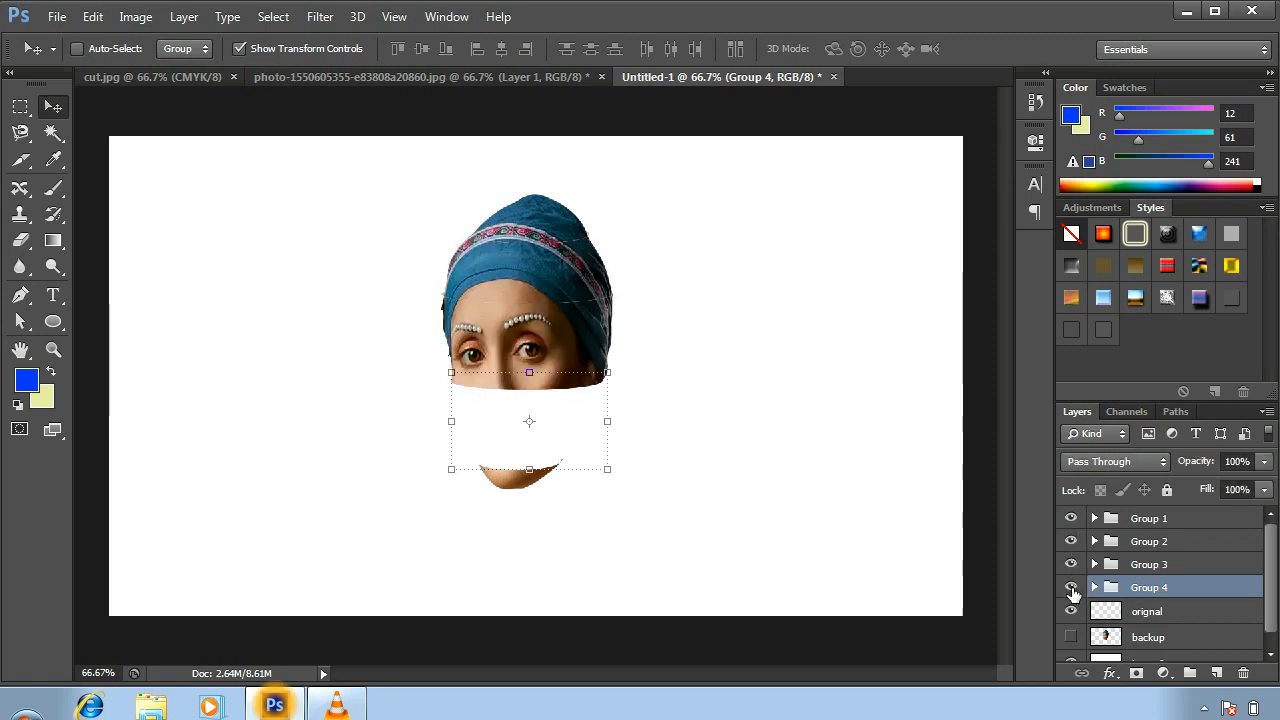
# Step: Nudge the chin piece on the orignal layer 4 px left and 5 px down to open a gap below slice4
pyautogui.click(1127, 617)
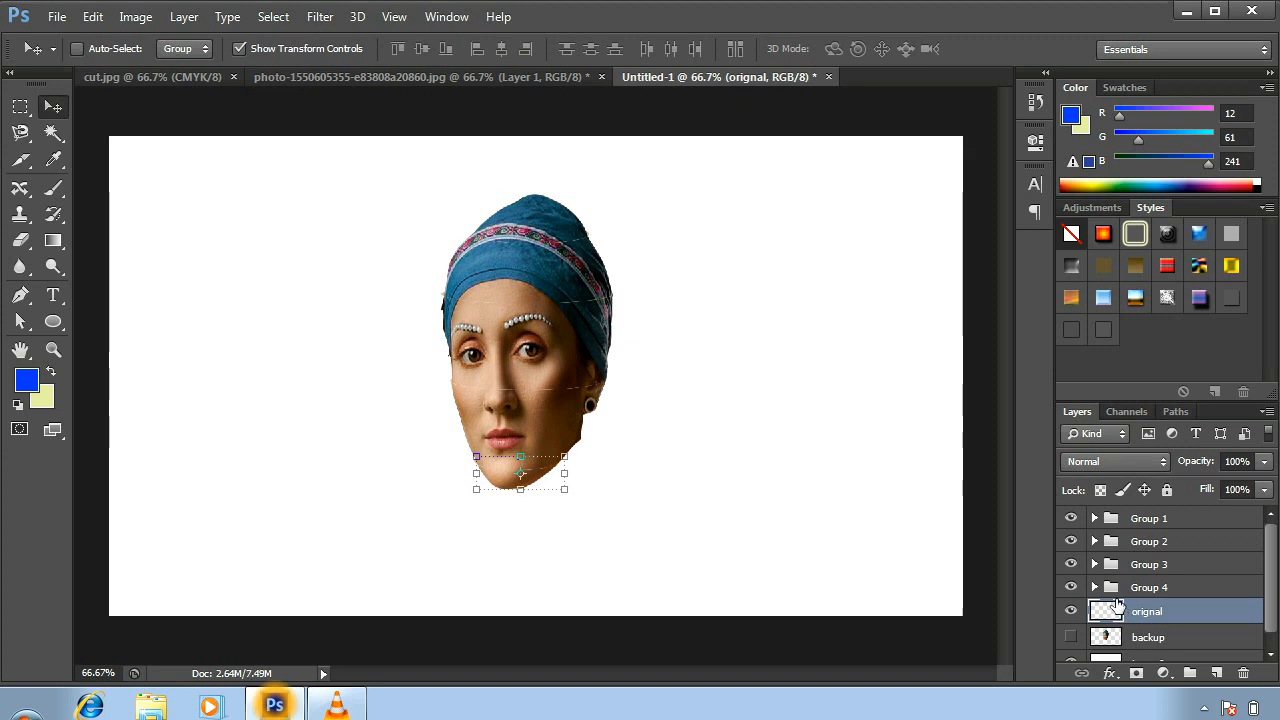
pyautogui.press('Left')
pyautogui.press('Left')
pyautogui.press('Down')
pyautogui.press('Down')
pyautogui.press('Down')
pyautogui.press('Down')
pyautogui.press('Down')
pyautogui.press('Left')
pyautogui.press('Left')
# Step: Nudge the cut4 ellipse inside Group 4 down about 12 px onto the chin piece and reselect the orignal layer
pyautogui.click(1094, 587)
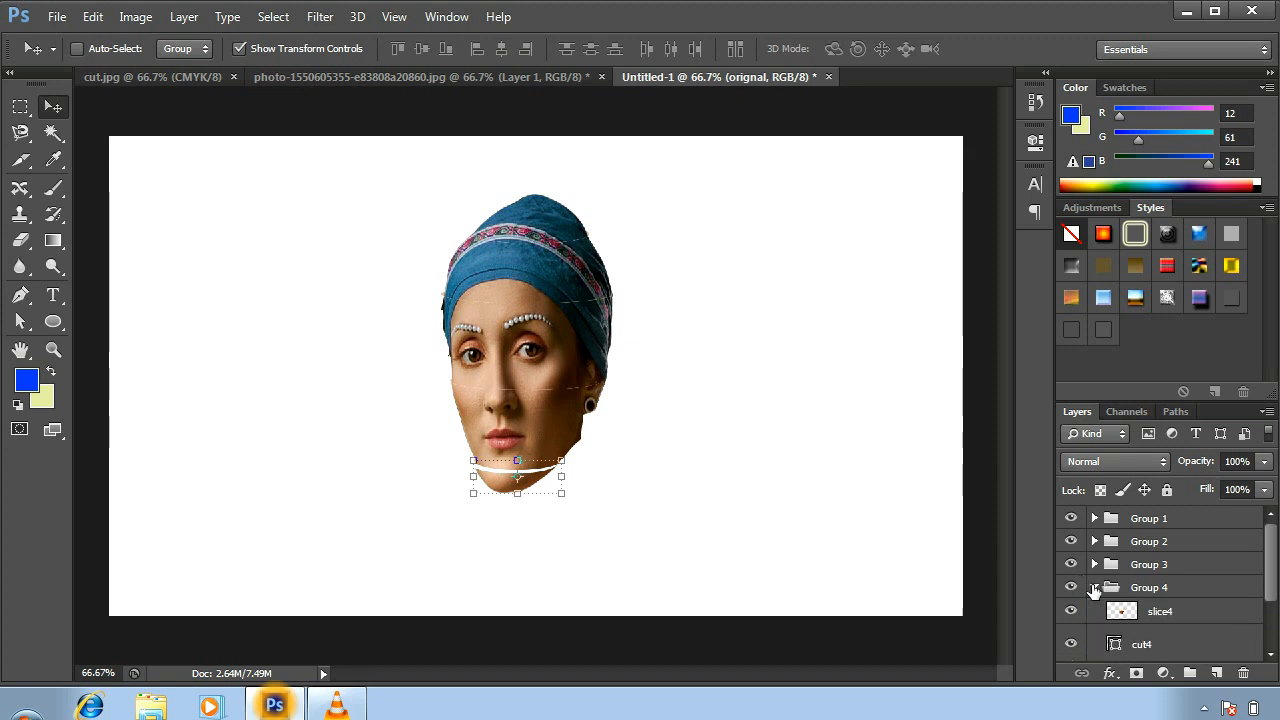
pyautogui.scroll(-1, 1274, 573)
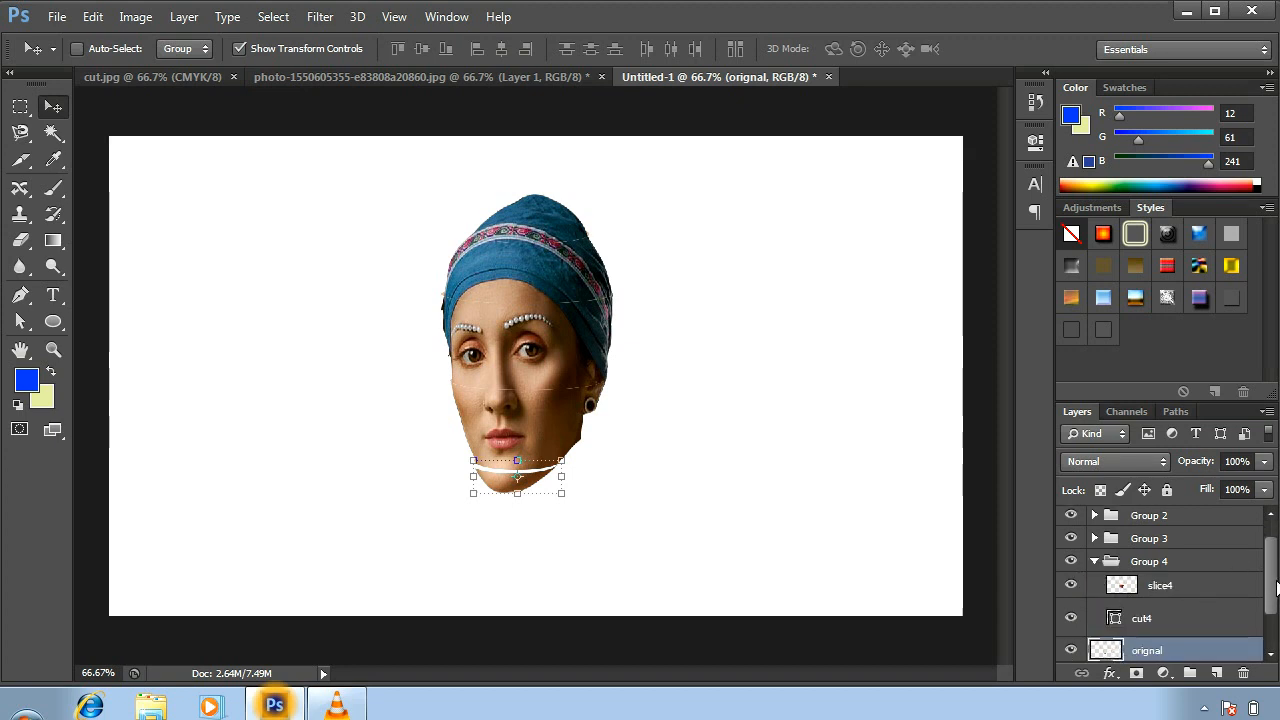
pyautogui.click(1160, 618)
pyautogui.press('Down')
pyautogui.press('Down')
pyautogui.press('Down')
pyautogui.press('Down')
pyautogui.press('Down')
pyautogui.press('Down')
pyautogui.press('Down')
pyautogui.press('Down')
pyautogui.press('Down')
pyautogui.press('Down')
pyautogui.press('Down')
pyautogui.press('Down')
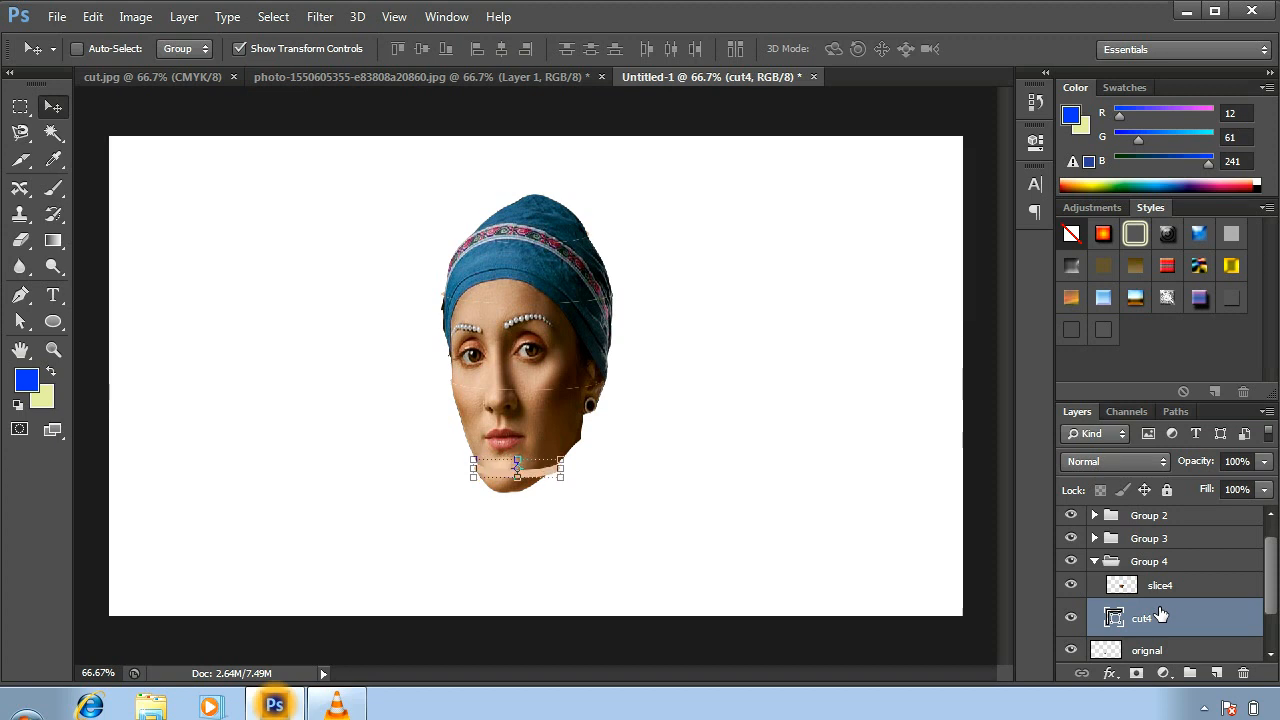
pyautogui.click(1147, 650)
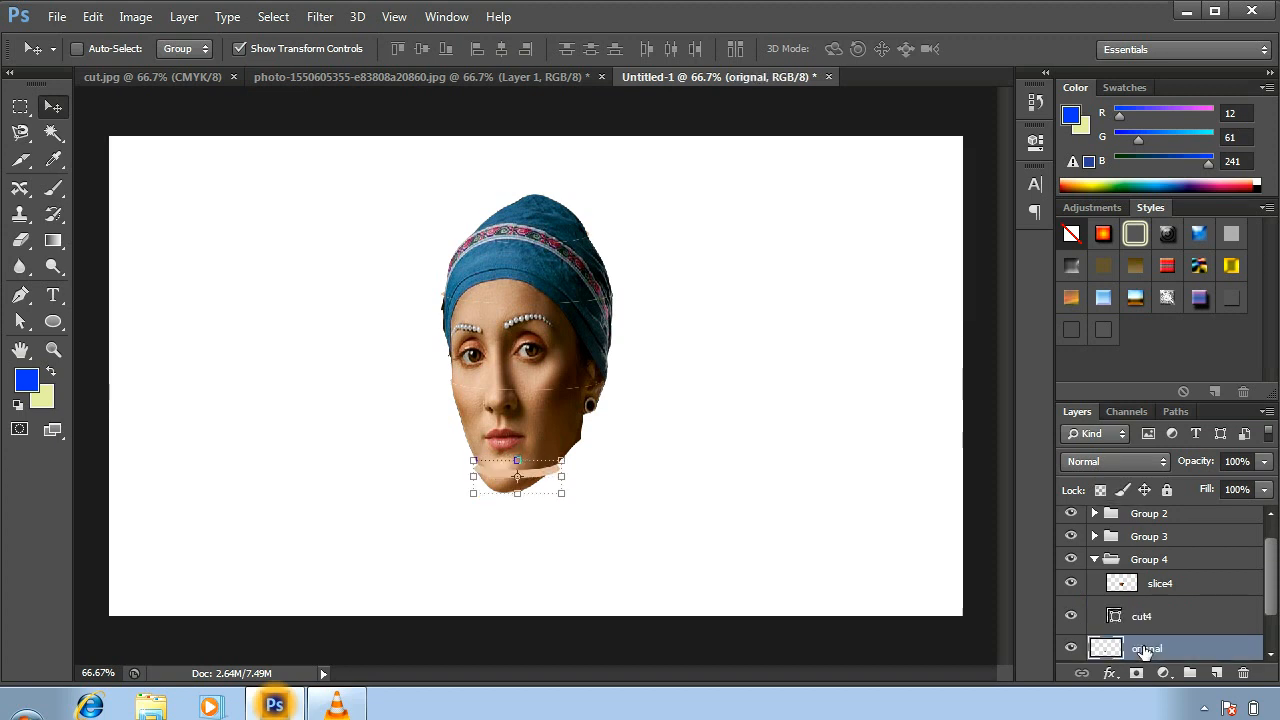
# Step: Nudge the chin piece on the orignal layer about 9 px down and 7 px left, widening the gap below slice4
pyautogui.press('Down')
pyautogui.press('Down')
pyautogui.press('Down')
pyautogui.press('Down')
pyautogui.press('Down')
pyautogui.press('Down')
pyautogui.press('Down')
pyautogui.press('Down')
pyautogui.press('Down')
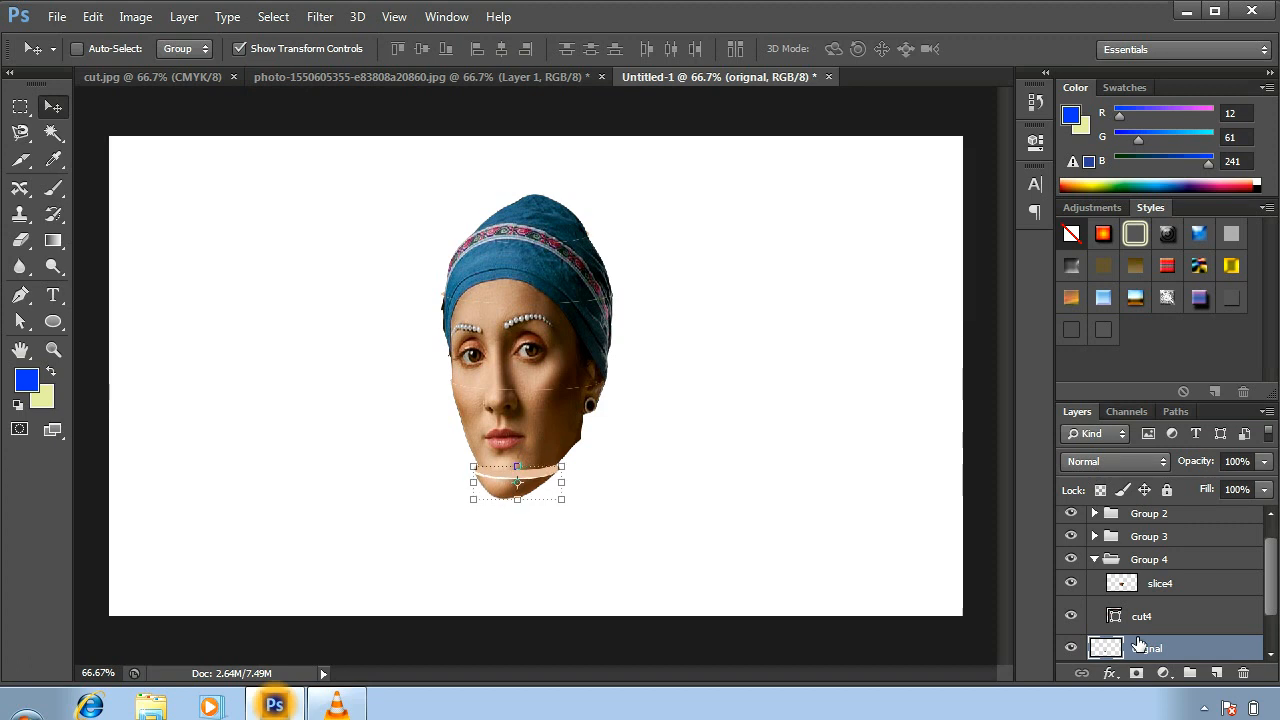
pyautogui.press('Left')
pyautogui.press('Left')
pyautogui.press('Left')
pyautogui.press('Left')
pyautogui.press('Left')
pyautogui.press('Left')
pyautogui.press('Left')
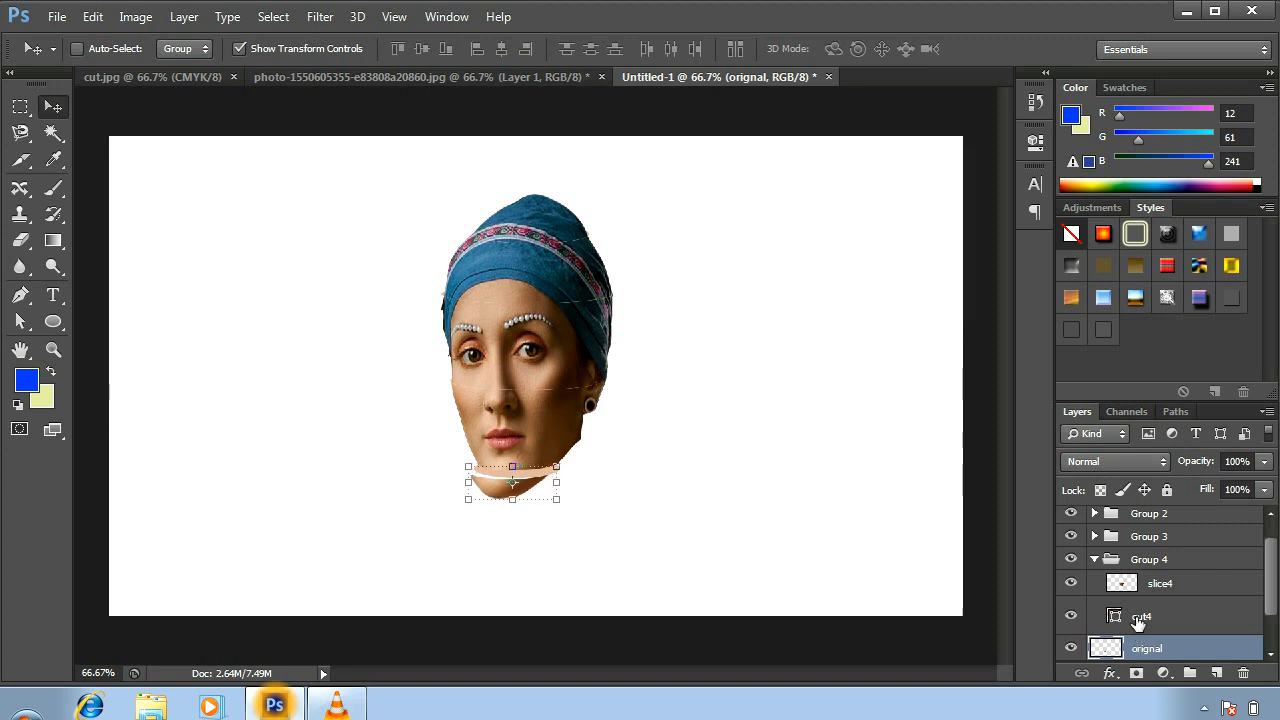
# Step: Nudge the cut4 ellipse about 4 px left to line it up with the chin piece
pyautogui.click(1139, 621)
pyautogui.press('Left')
pyautogui.press('Left')
pyautogui.press('Left')
pyautogui.press('Left')
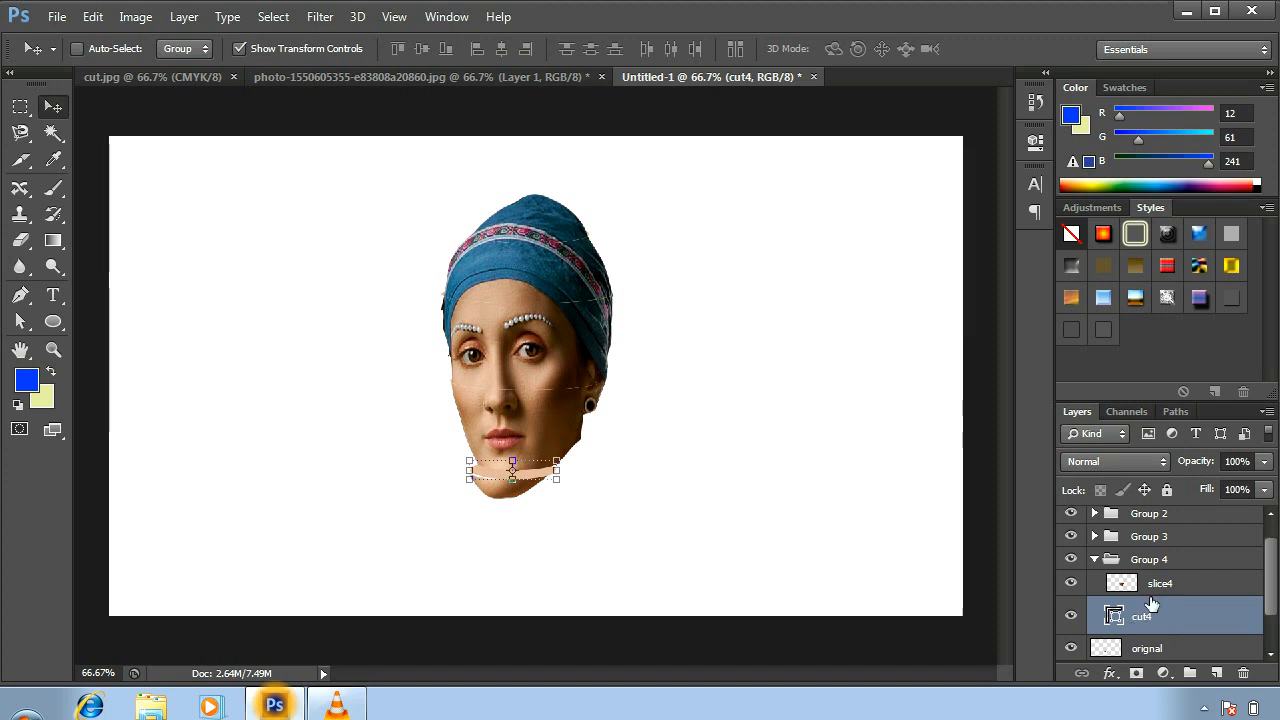
# Step: Shift the slice4 nose-and-mouth piece about 16 px right, leaving its cut4 ellipse in place
pyautogui.click(1170, 586)
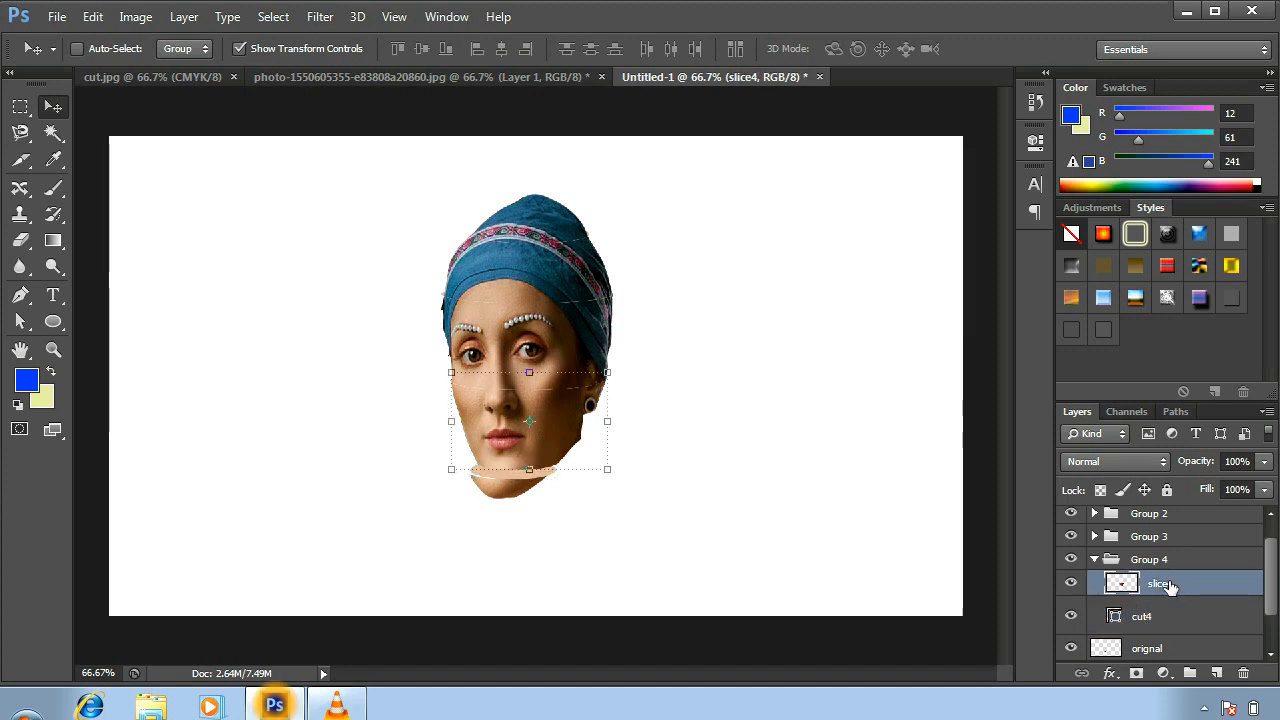
pyautogui.press('Right')
pyautogui.press('Right')
pyautogui.press('Right')
pyautogui.press('Right')
pyautogui.press('Right')
pyautogui.press('Right')
pyautogui.press('Right')
pyautogui.press('Right')
pyautogui.press('Right')
pyautogui.press('Right')
pyautogui.press('Right')
pyautogui.press('Right')
pyautogui.press('Right')
pyautogui.press('Right')
pyautogui.press('Right')
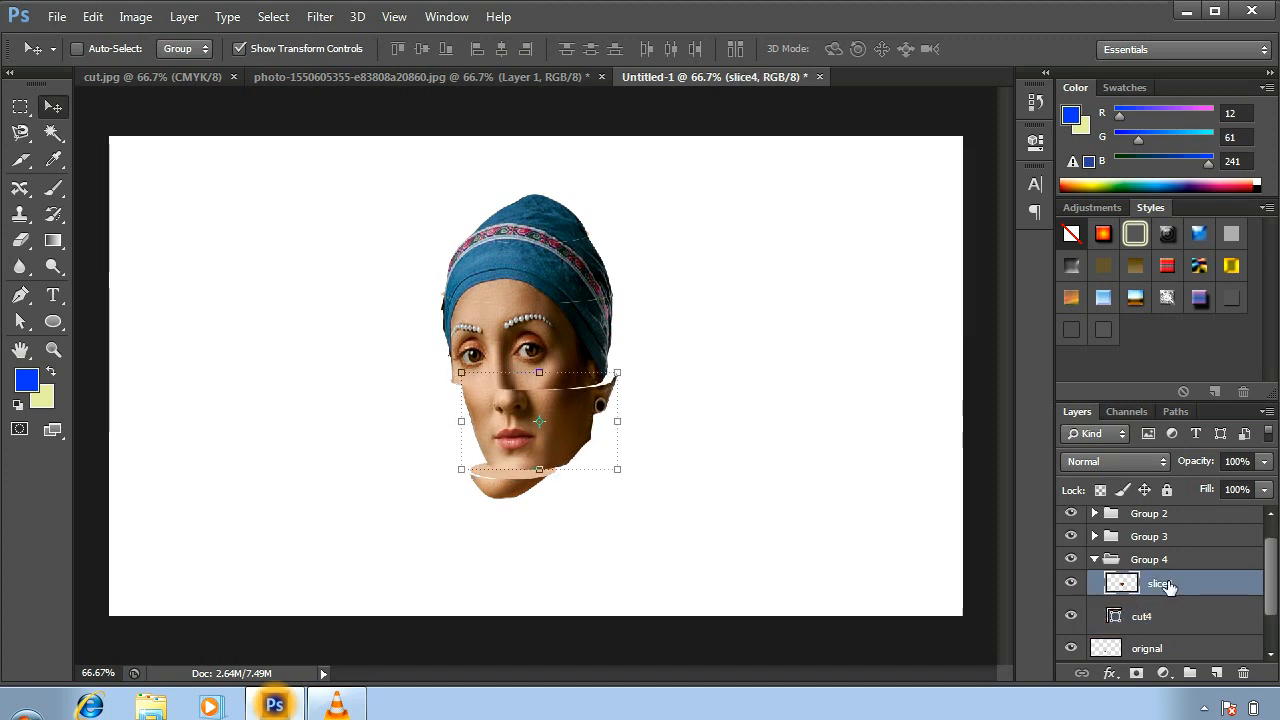
pyautogui.press('Right')
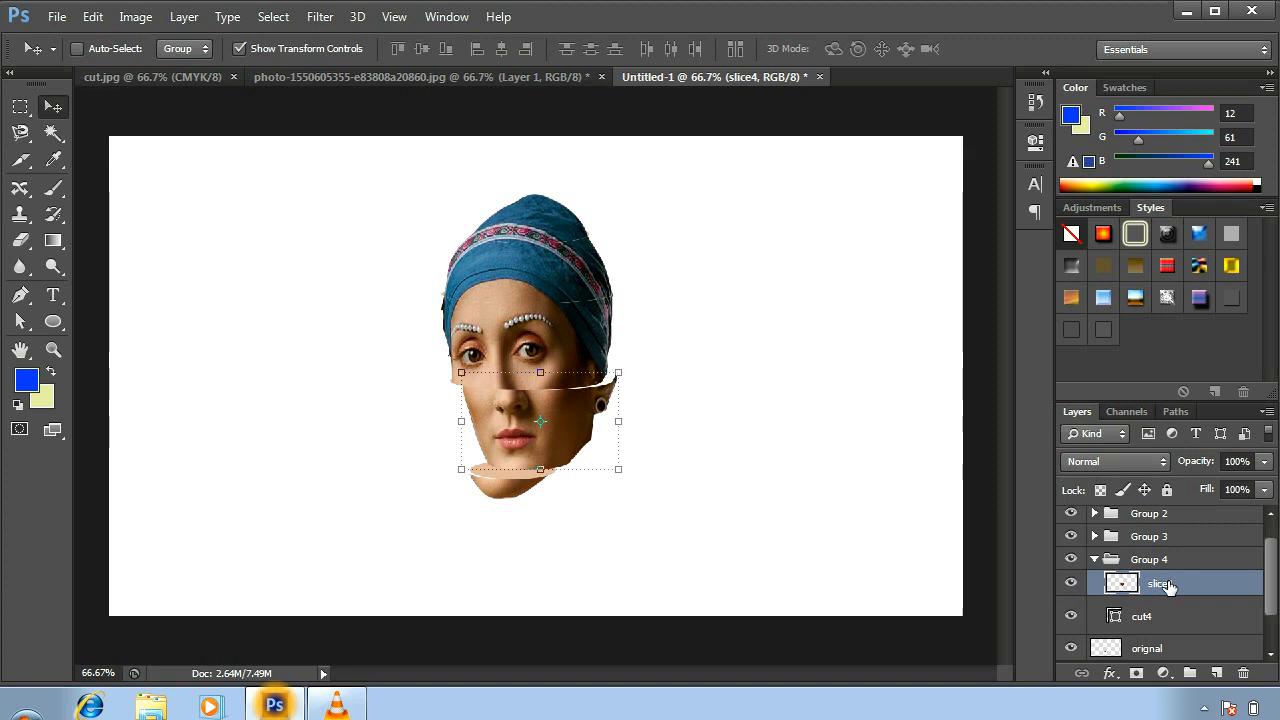
# Step: Expand Group 3 and nudge its cut3 ellipse about 3 px down onto the nose-and-mouth slice
pyautogui.click(1094, 536)
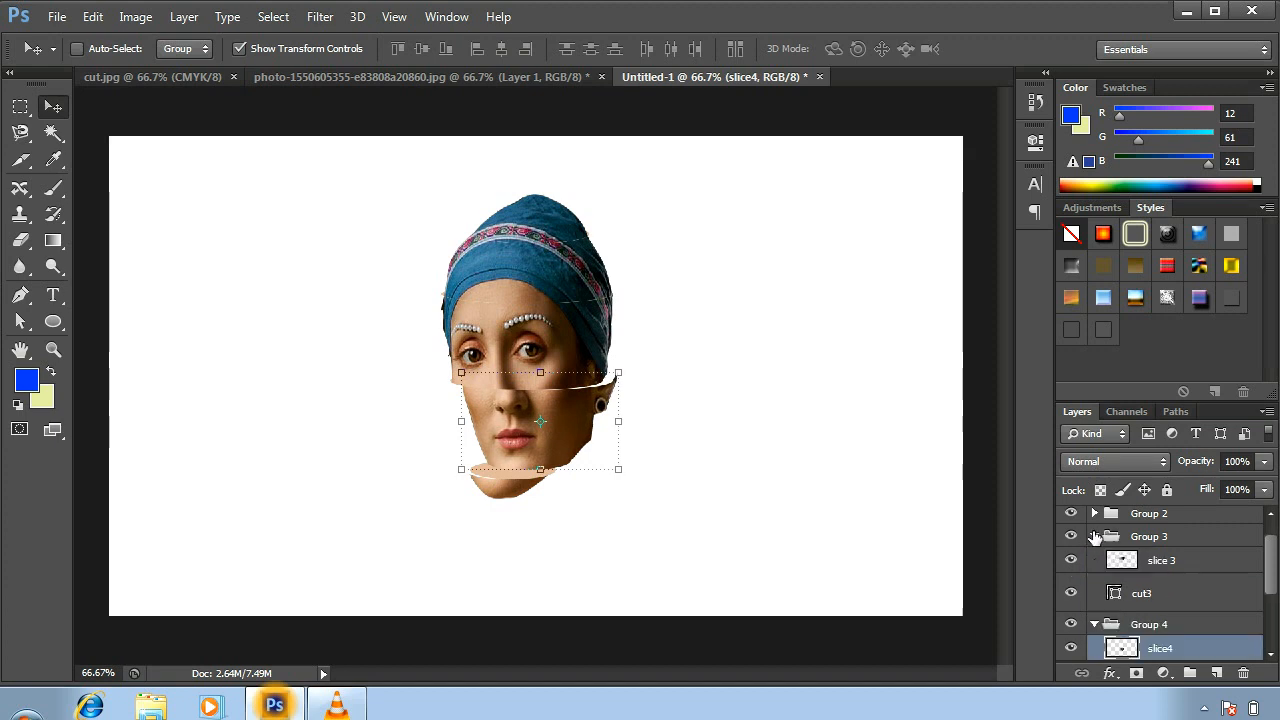
pyautogui.click(1148, 595)
pyautogui.press('Down')
pyautogui.press('Down')
pyautogui.press('Down')
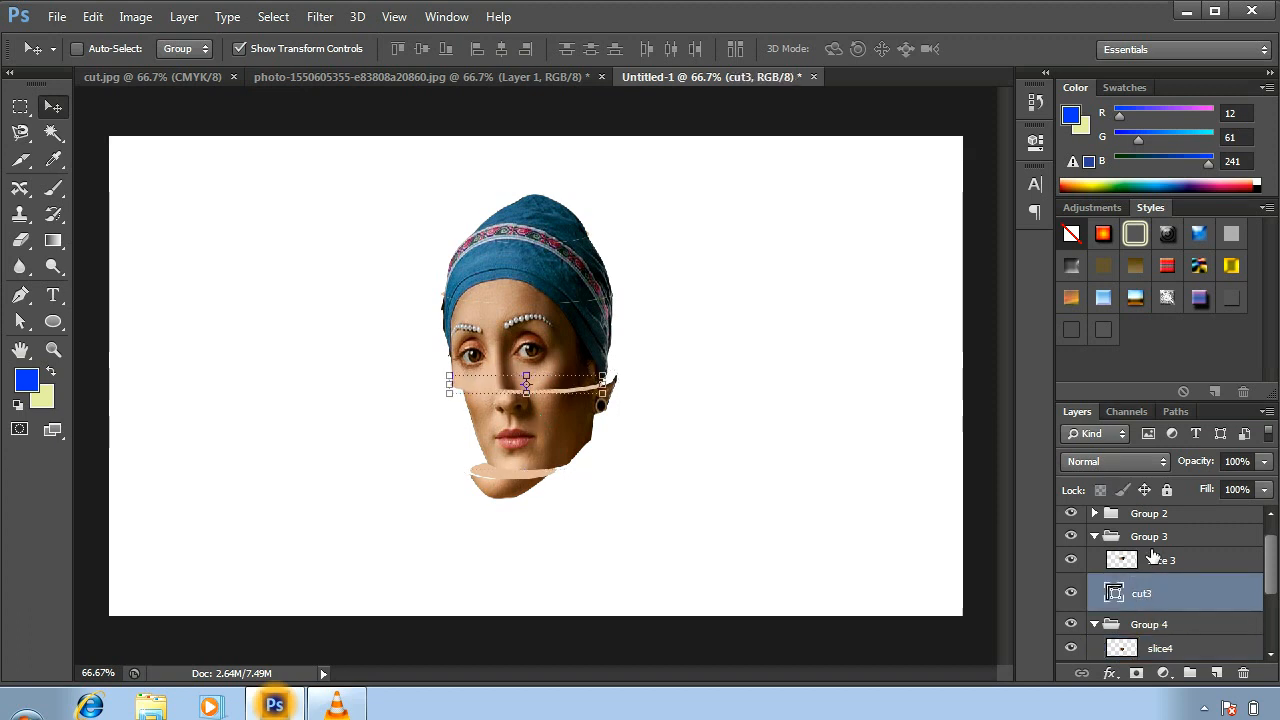
# Step: Shift the slice 3 eye piece about 30 px left so it is offset from the neighbouring slices
pyautogui.click(1153, 559)
pyautogui.press('Left')
pyautogui.press('Left')
pyautogui.press('Left')
pyautogui.press('Left')
pyautogui.press('Left')
pyautogui.press('Left')
pyautogui.press('Left')
pyautogui.press('Left')
pyautogui.press('Left')
pyautogui.press('Left')
pyautogui.press('Left')
pyautogui.press('Left')
pyautogui.press('Left')
pyautogui.press('Left')
pyautogui.press('Left')
pyautogui.press('Left')
pyautogui.press('Left')
pyautogui.press('Left')
pyautogui.press('Left')
pyautogui.press('Left')
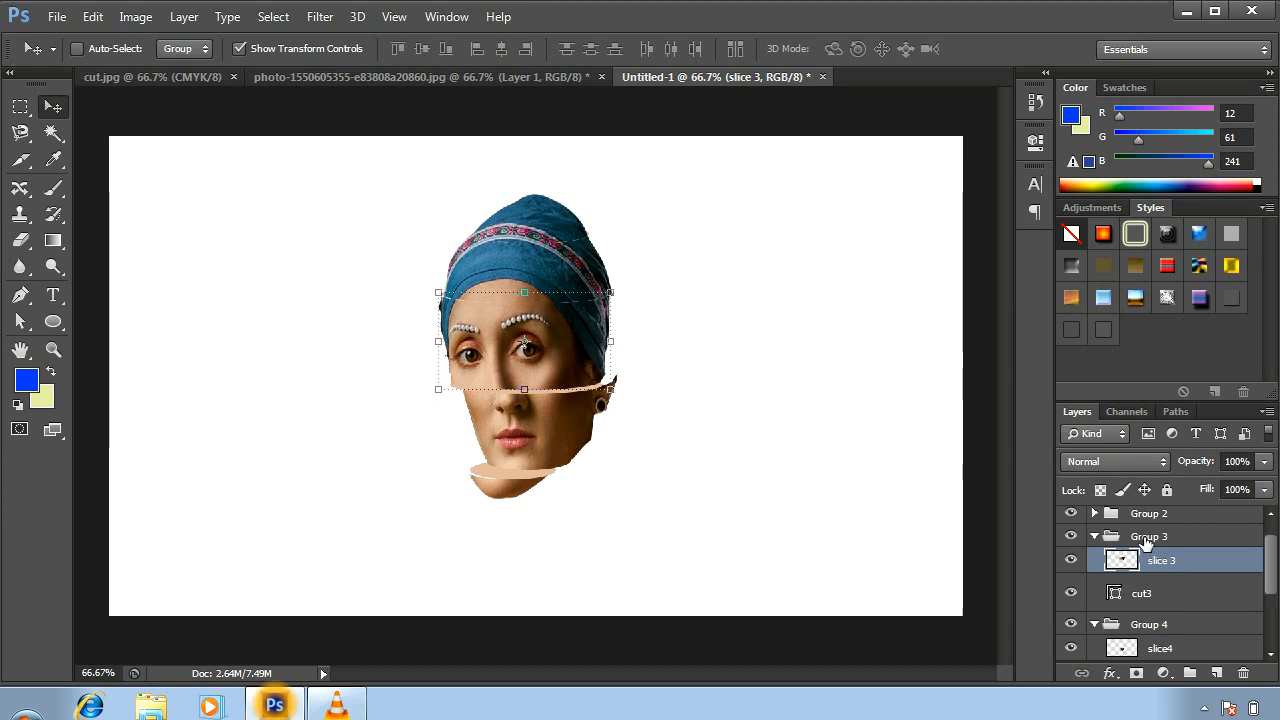
pyautogui.press('Left')
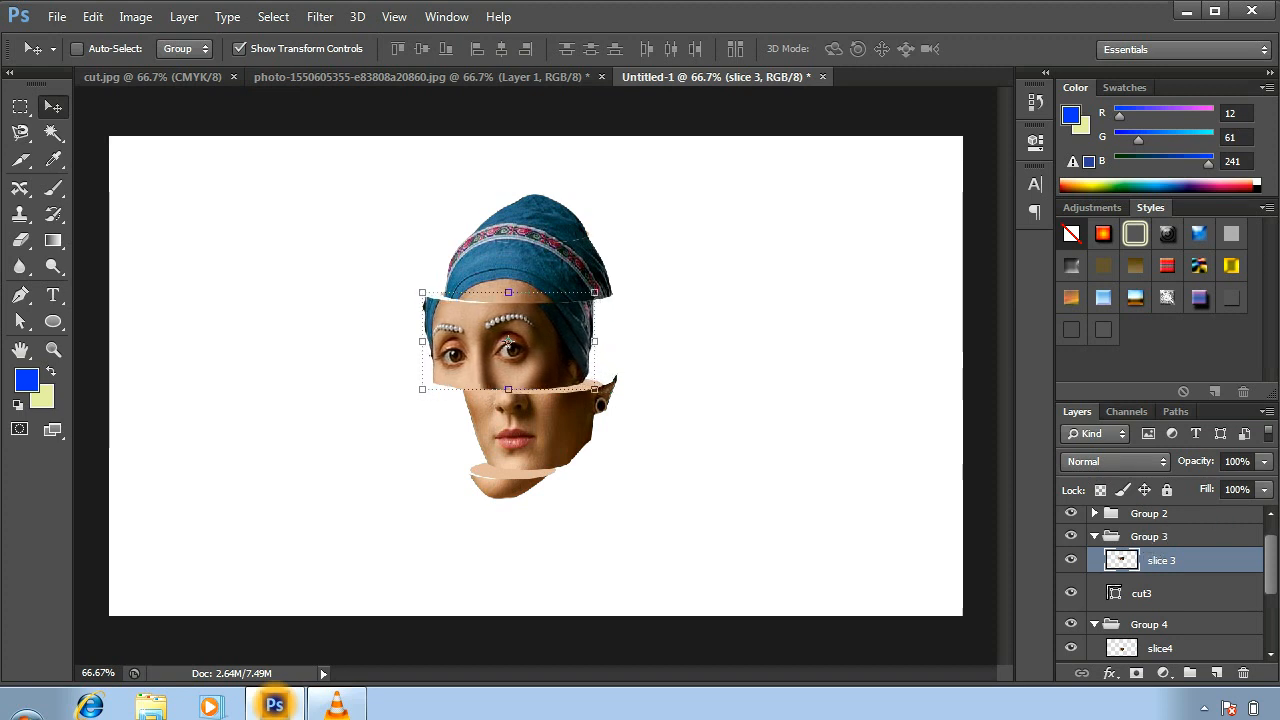
# Step: Expand Group 2 and shift its cut2 ellipse about 20 px left to cover the top of the eye slice
pyautogui.scroll(1, 1274, 572)
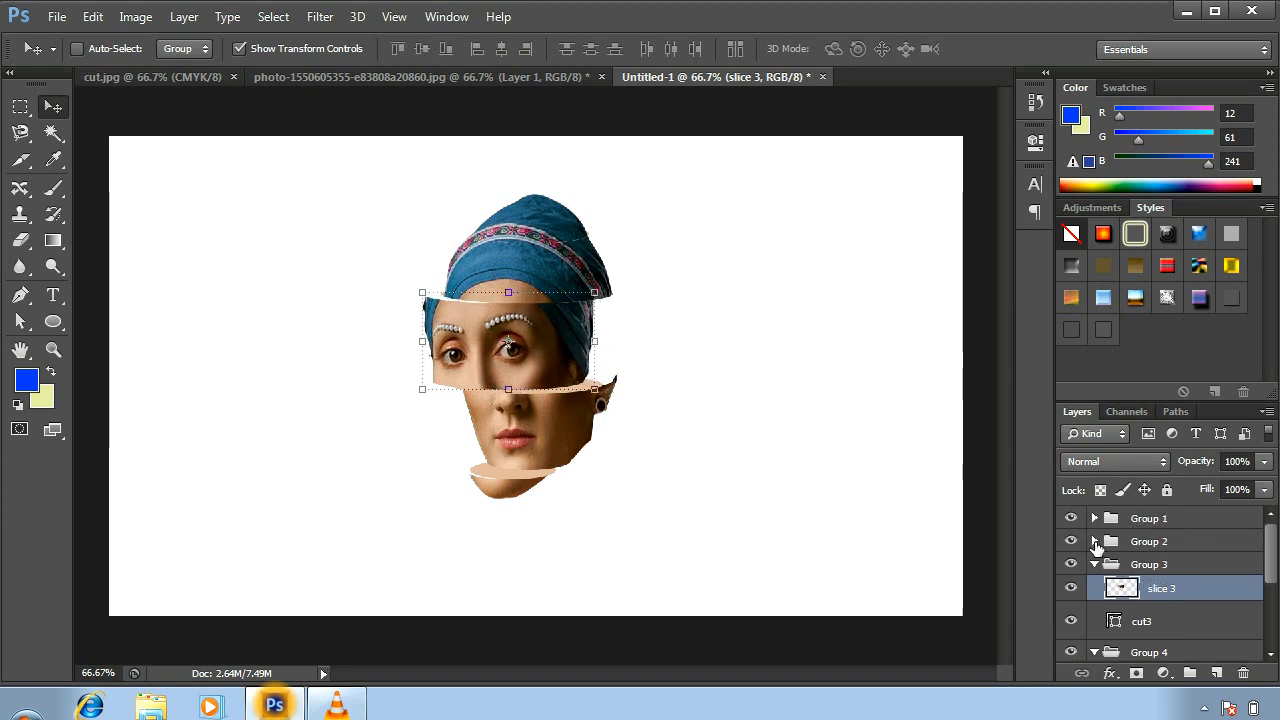
pyautogui.click(1095, 542)
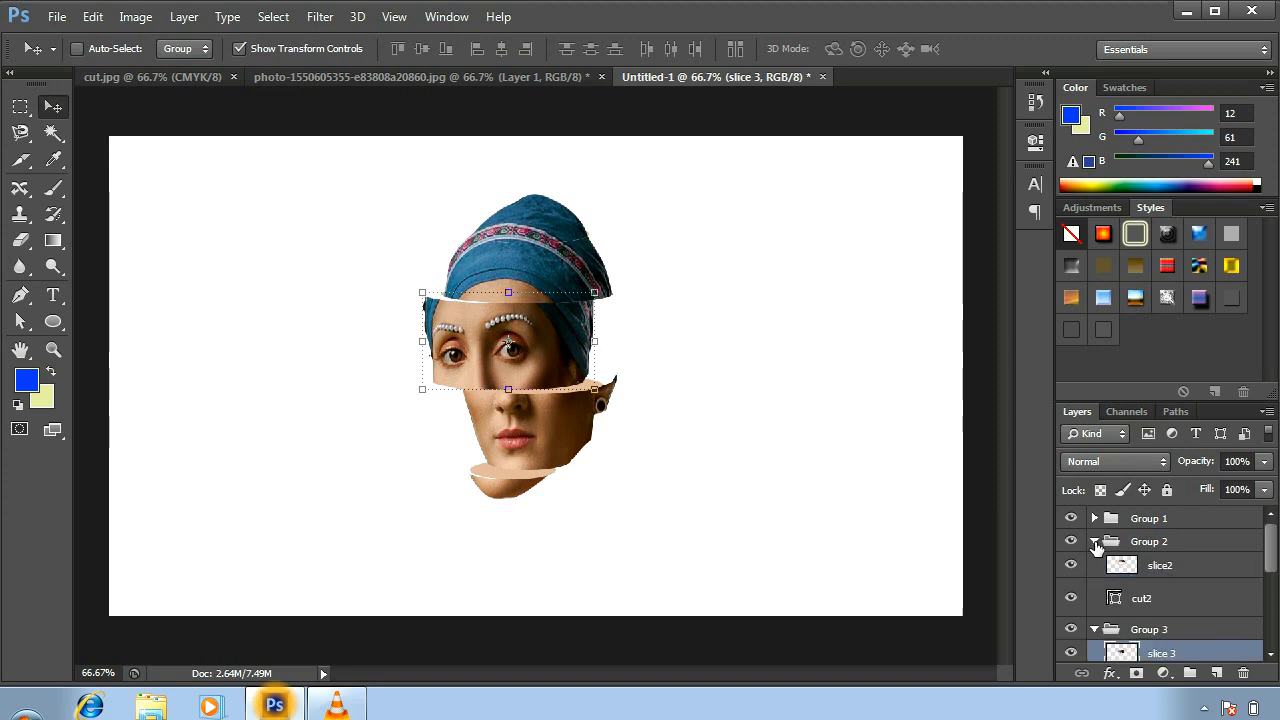
pyautogui.click(1143, 600)
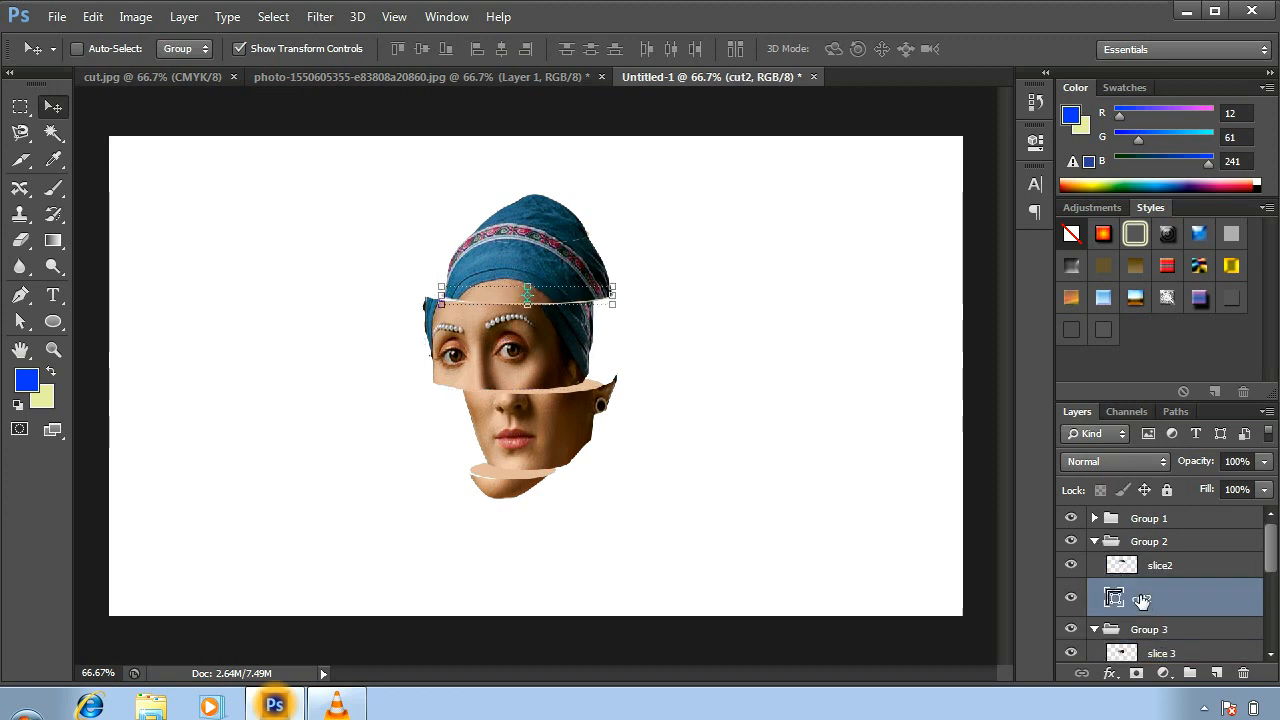
pyautogui.hotkey('shift', 'Left')
pyautogui.hotkey('shift', 'Left')
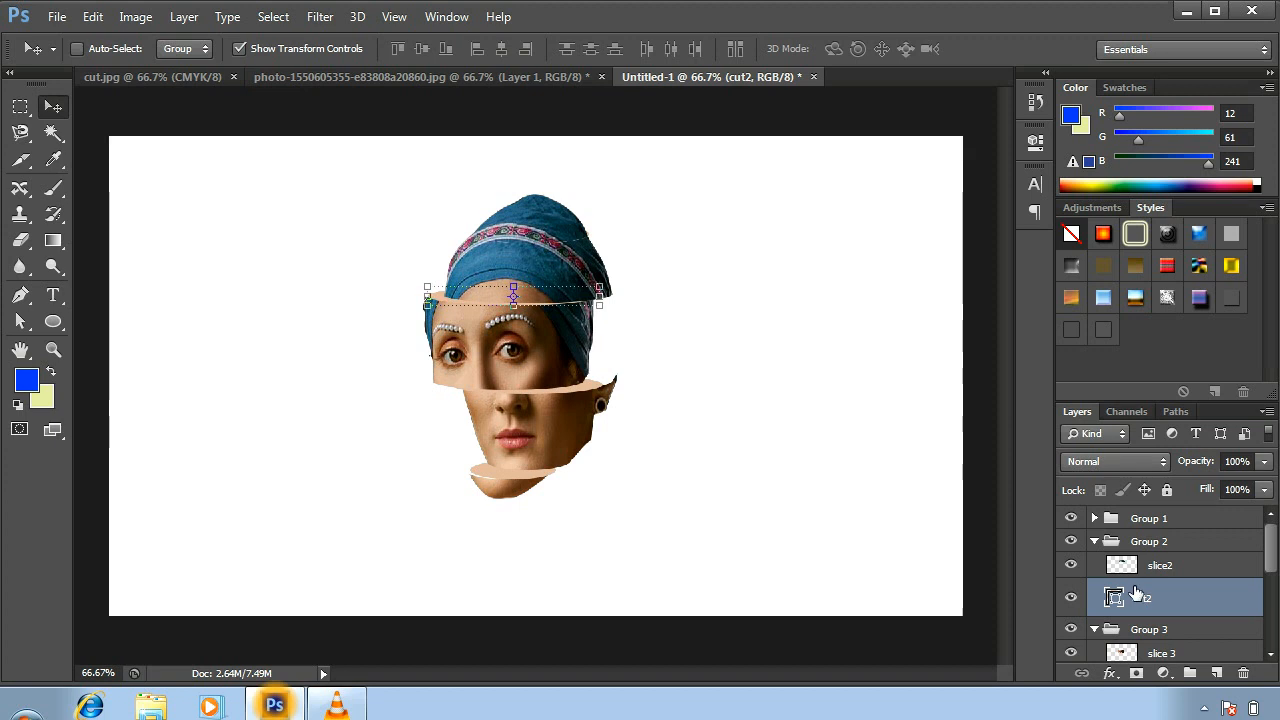
# Step: Shift the slice2 turban piece in Group 2 about 20 px right
pyautogui.click(1155, 567)
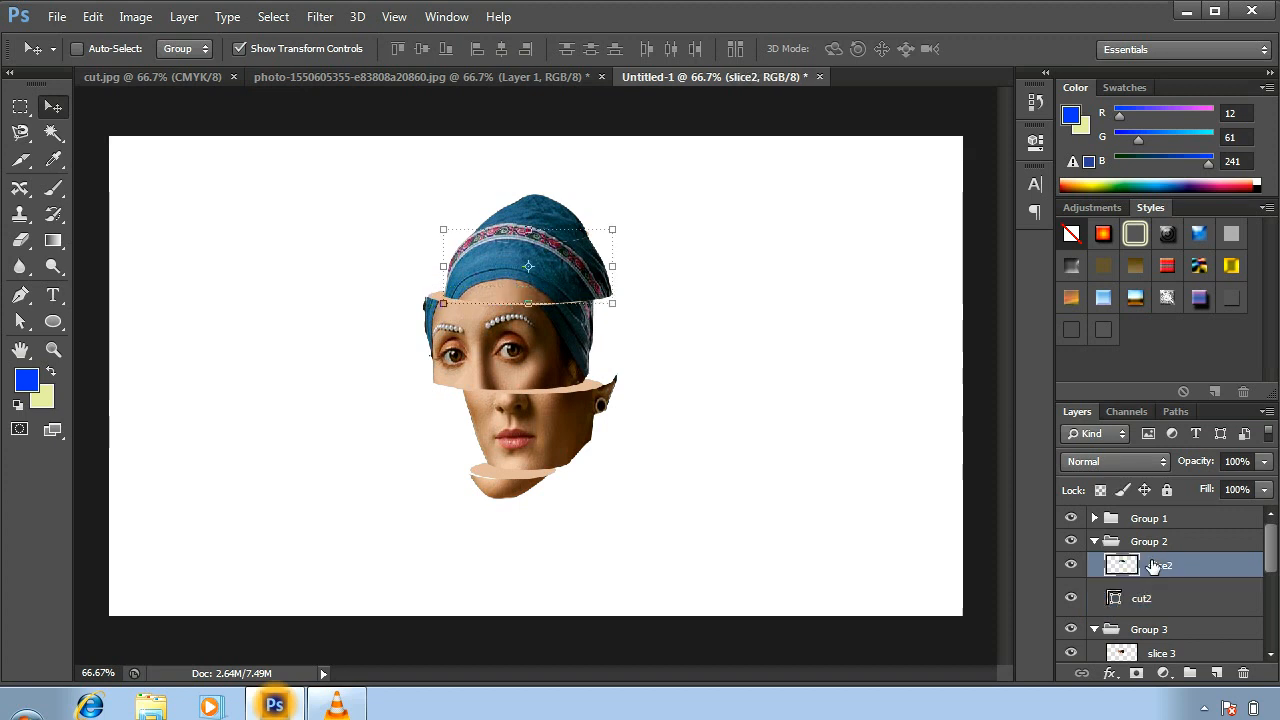
pyautogui.hotkey('shift', 'Right')
pyautogui.hotkey('shift', 'Right')
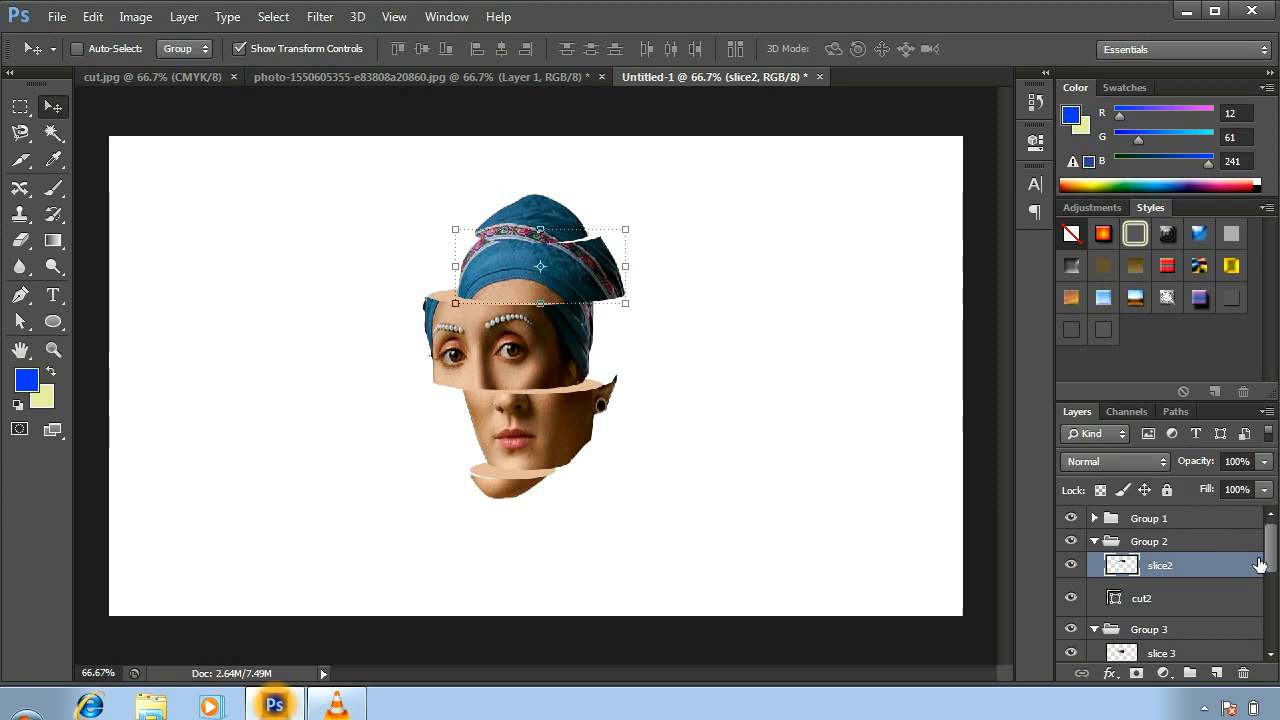
# Step: Expand Group 1 and shift its cut 1 ellipse about 20 px right over the top of slice2
pyautogui.click(1095, 519)
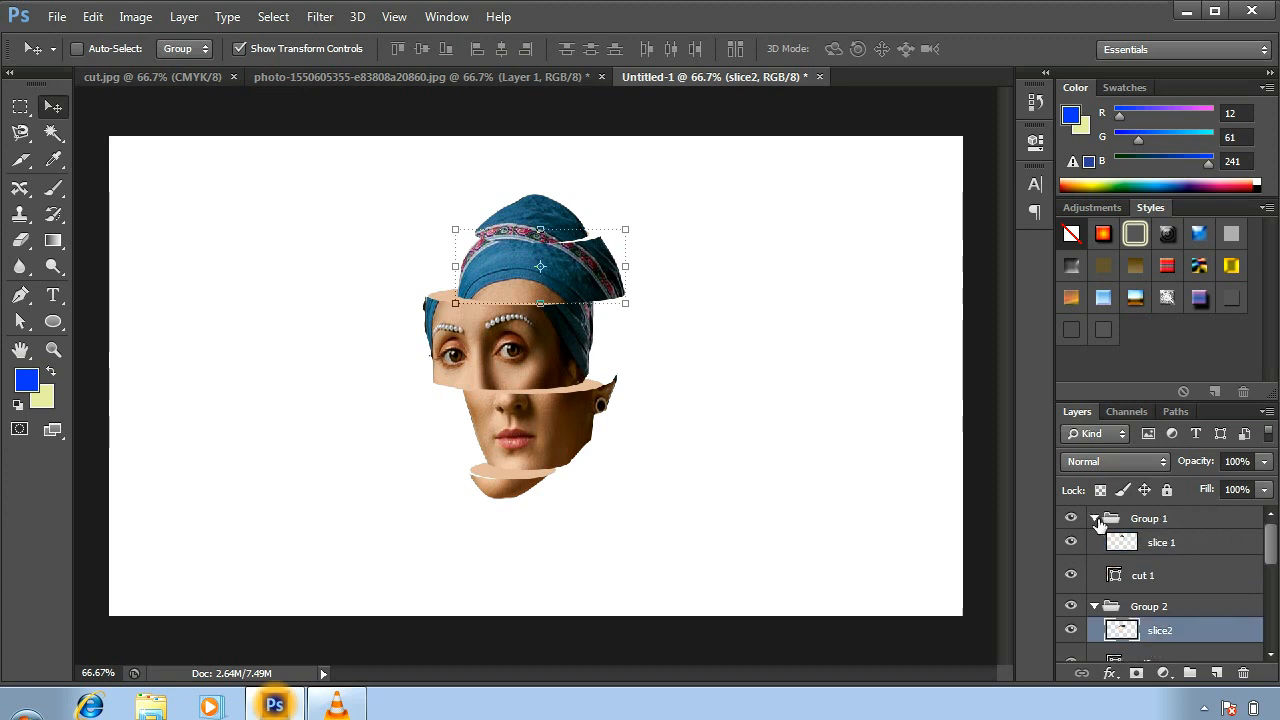
pyautogui.click(1147, 584)
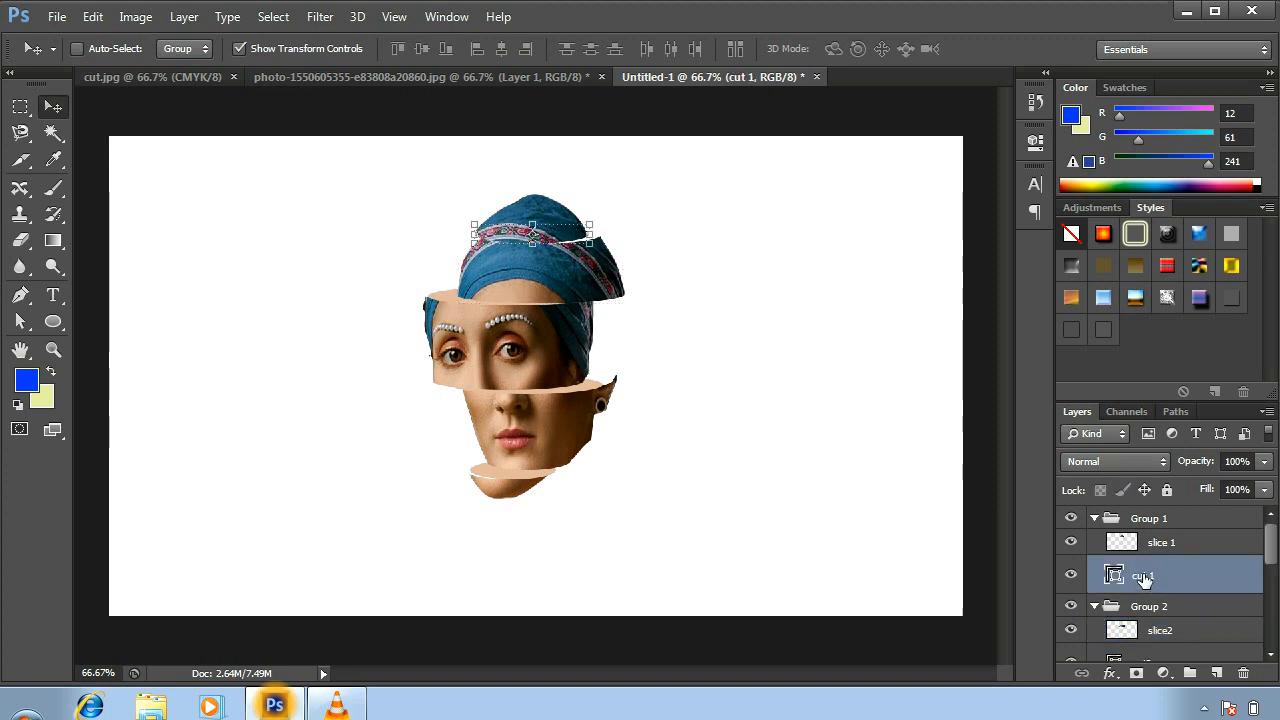
pyautogui.hotkey('shift', 'Right')
pyautogui.hotkey('shift', 'Right')
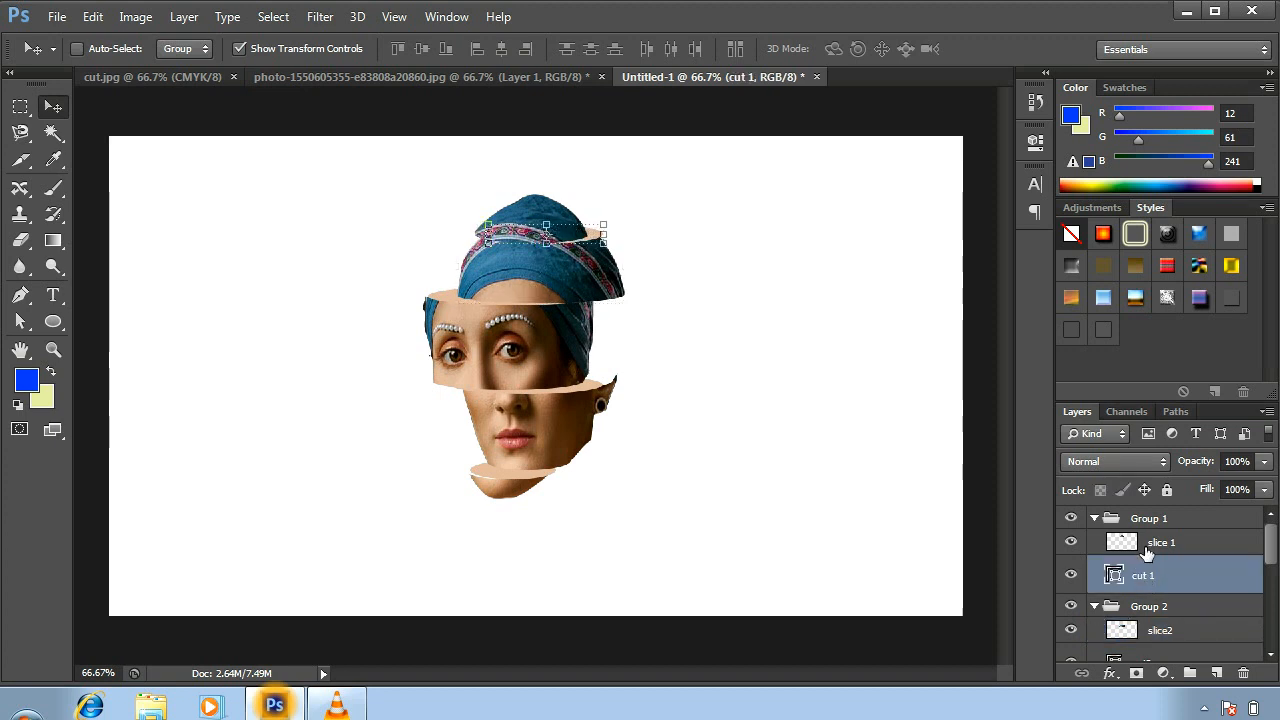
# Step: Move the slice 1 turban top about 20 px left and 25 px up to lift it off the slice below
pyautogui.click(1158, 543)
pyautogui.hotkey('shift', 'Left')
pyautogui.hotkey('shift', 'Left')
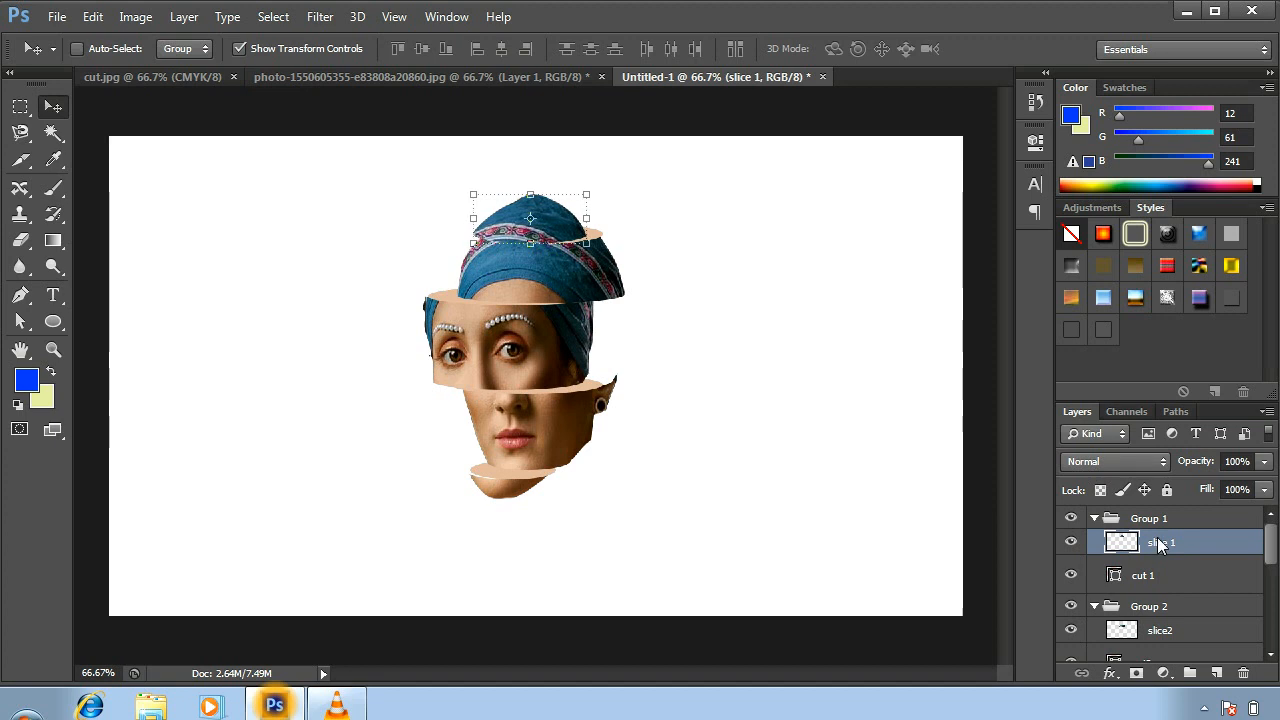
pyautogui.hotkey('shift', 'Up')
pyautogui.hotkey('shift', 'Up')
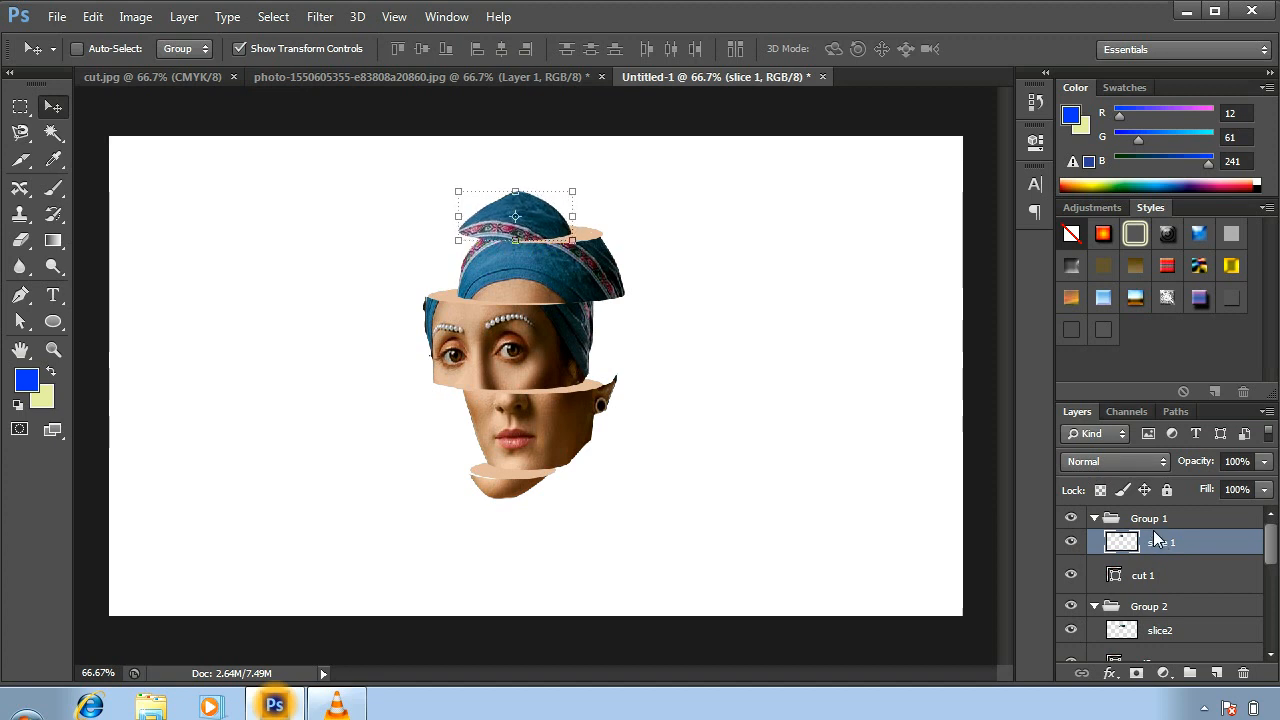
pyautogui.press('Up')
pyautogui.press('Up')
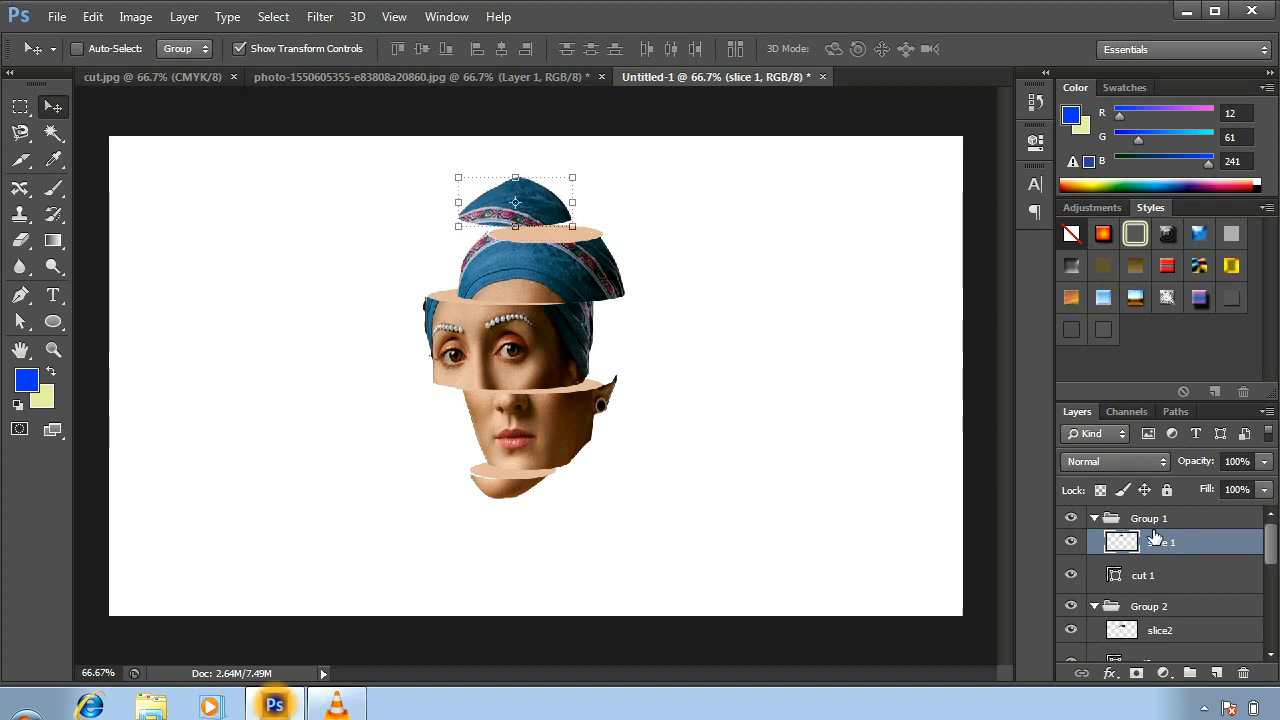
pyautogui.press('Down')
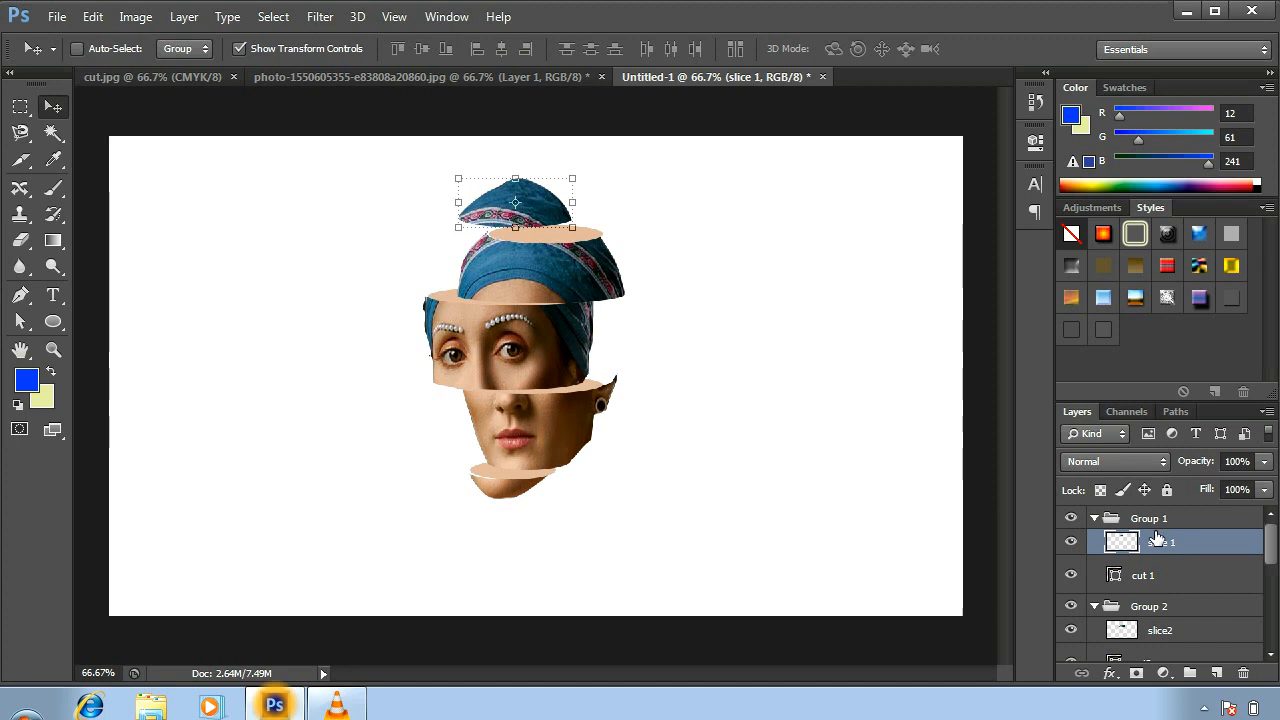
# Step: Nudge the cut 1 ellipse about 16 px left to centre it over the top of slice2
pyautogui.click(1156, 576)
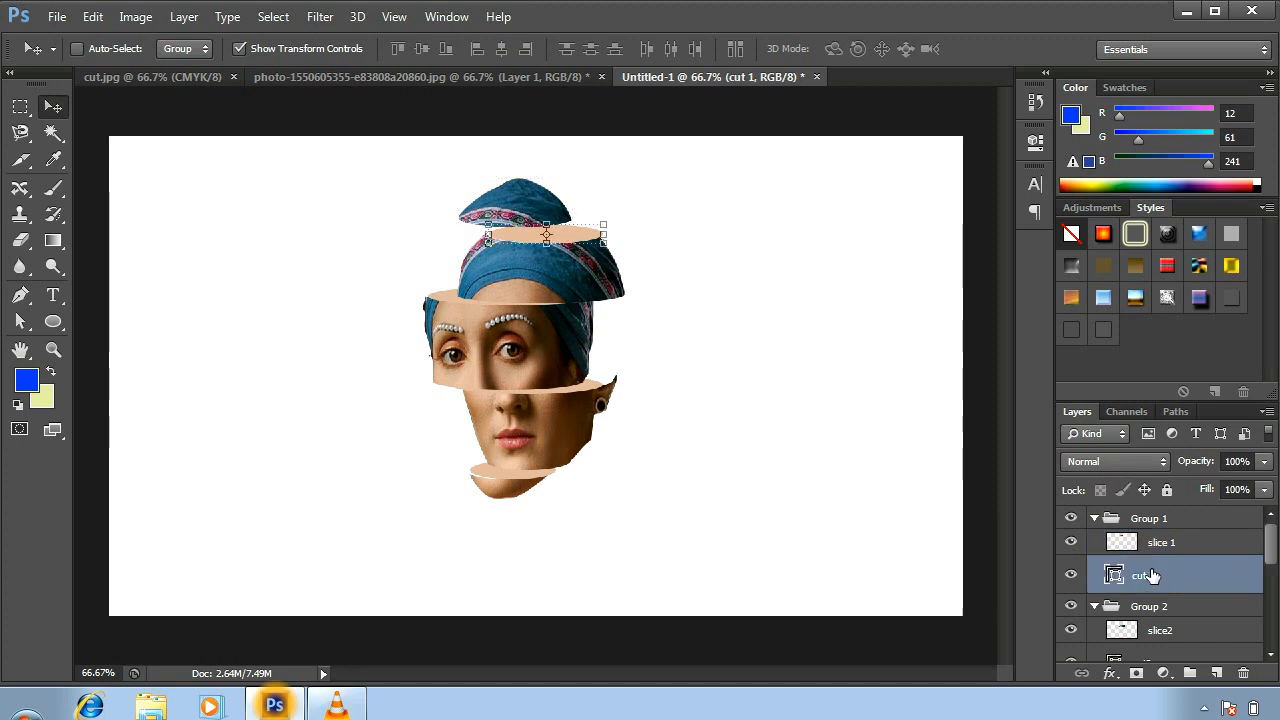
pyautogui.press('Left')
pyautogui.press('Left')
pyautogui.press('Left')
pyautogui.press('Left')
pyautogui.press('Left')
pyautogui.press('Left')
pyautogui.press('Left')
pyautogui.press('Left')
pyautogui.press('Left')
pyautogui.press('Left')
pyautogui.press('Left')
pyautogui.press('Left')
pyautogui.press('Left')
pyautogui.press('Left')
pyautogui.press('Left')
pyautogui.press('Left')
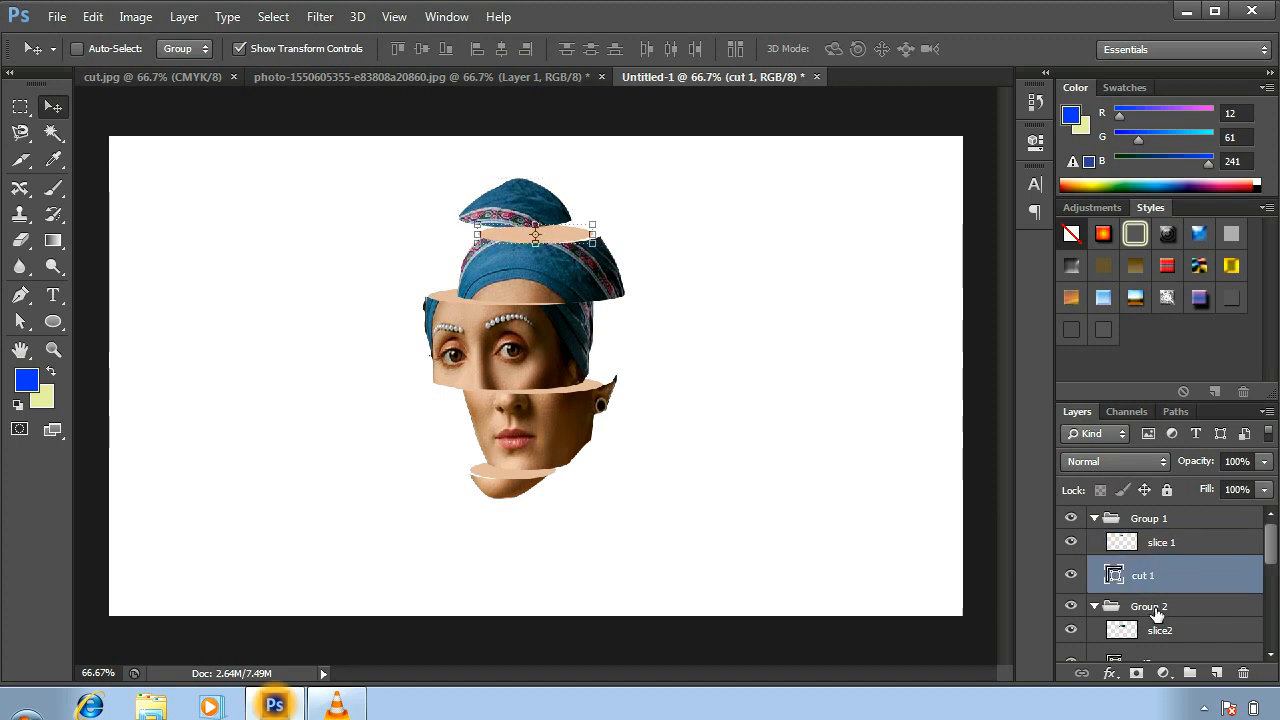
# Step: Nudge the slice2 turban piece about 13 px left overall and 2 px up to align it with the cut 1 ellipse
pyautogui.moveTo(1273, 537); pyautogui.dragTo(1271, 566)
pyautogui.click(1182, 590)
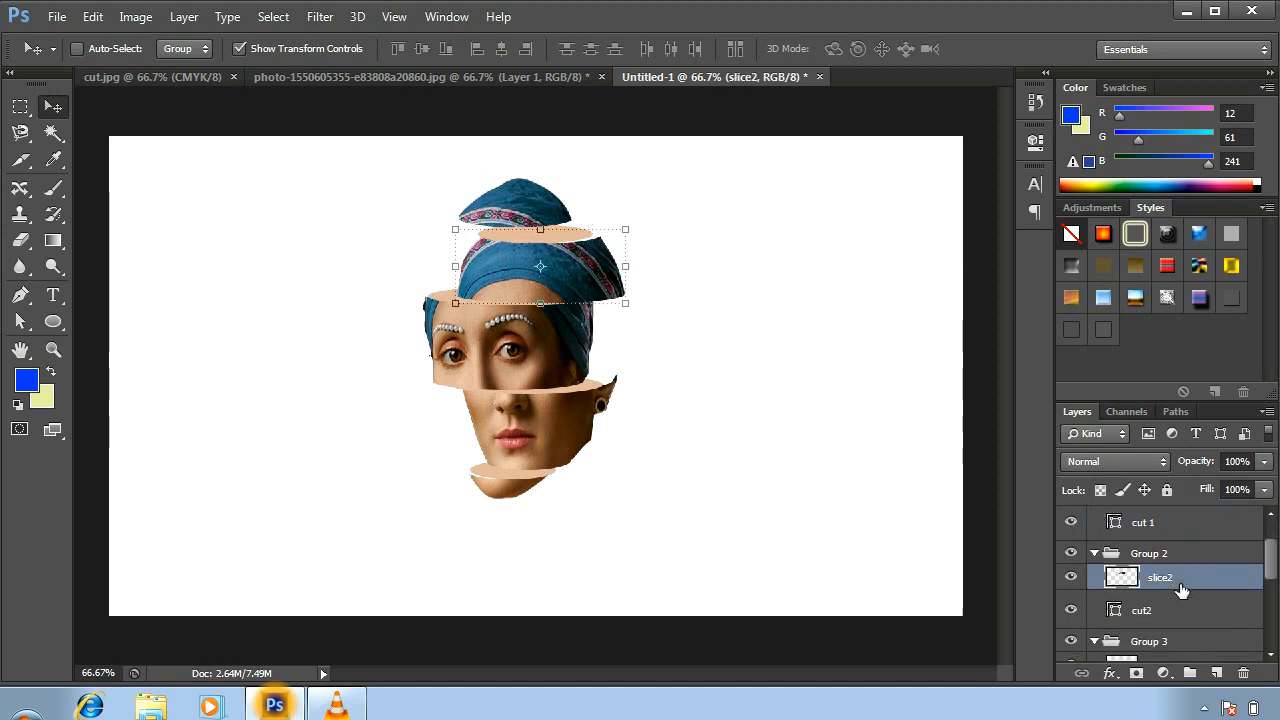
pyautogui.press('Left')
pyautogui.press('Left')
pyautogui.press('Left')
pyautogui.press('Left')
pyautogui.press('Left')
pyautogui.press('Left')
pyautogui.press('Left')
pyautogui.press('Left')
pyautogui.press('Left')
pyautogui.press('Left')
pyautogui.press('Left')
pyautogui.press('Left')
pyautogui.press('Left')
pyautogui.press('Left')
pyautogui.press('Left')
pyautogui.press('Left')
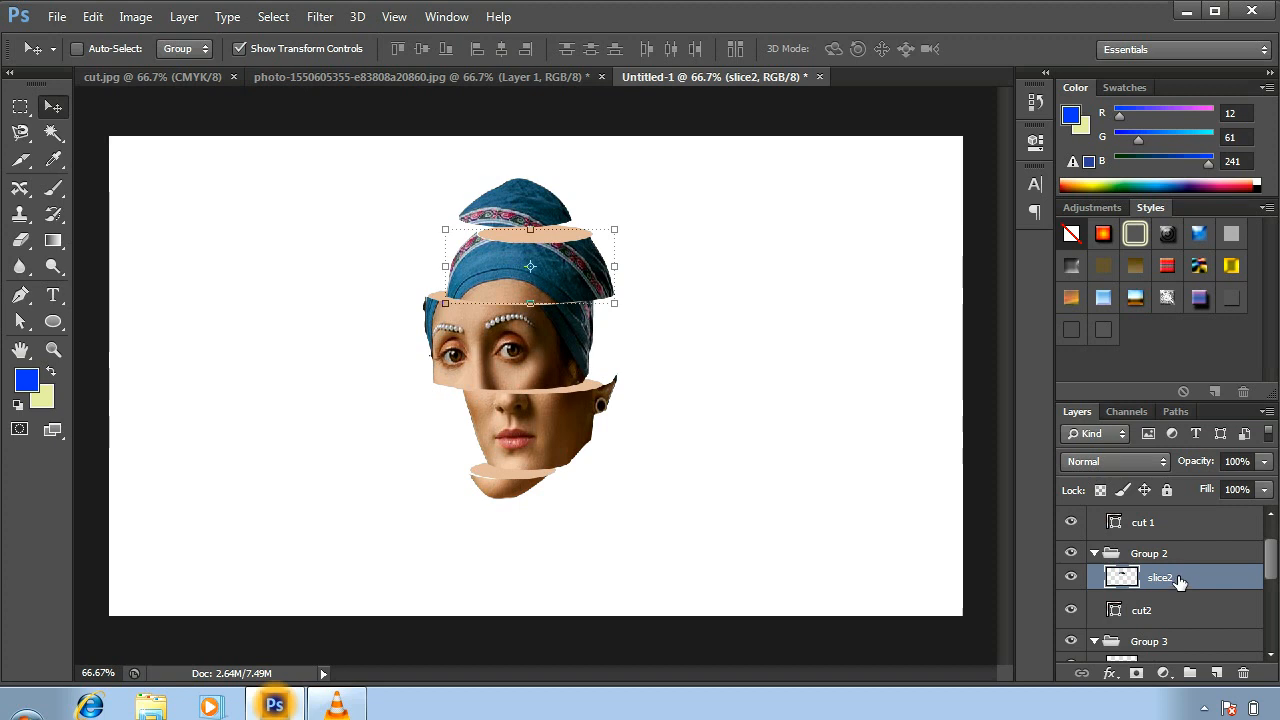
pyautogui.press('Up')
pyautogui.press('Up')
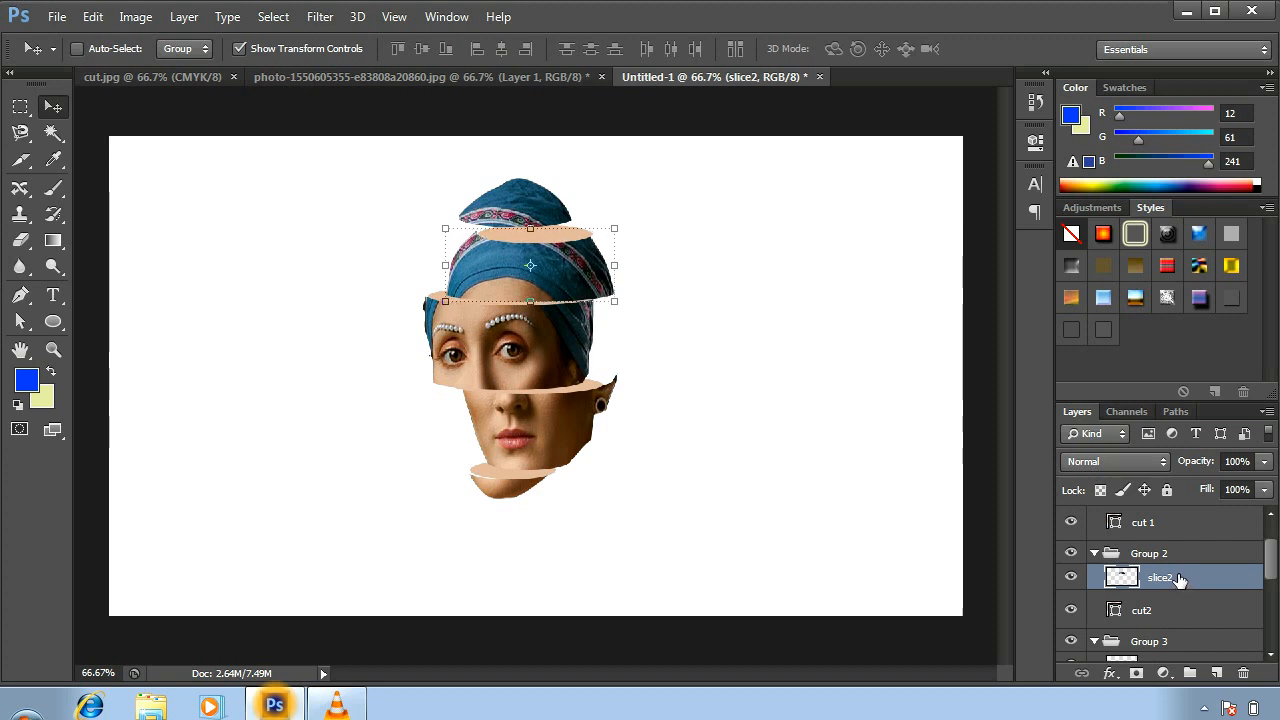
pyautogui.press('Right')
pyautogui.press('Right')
pyautogui.press('Right')
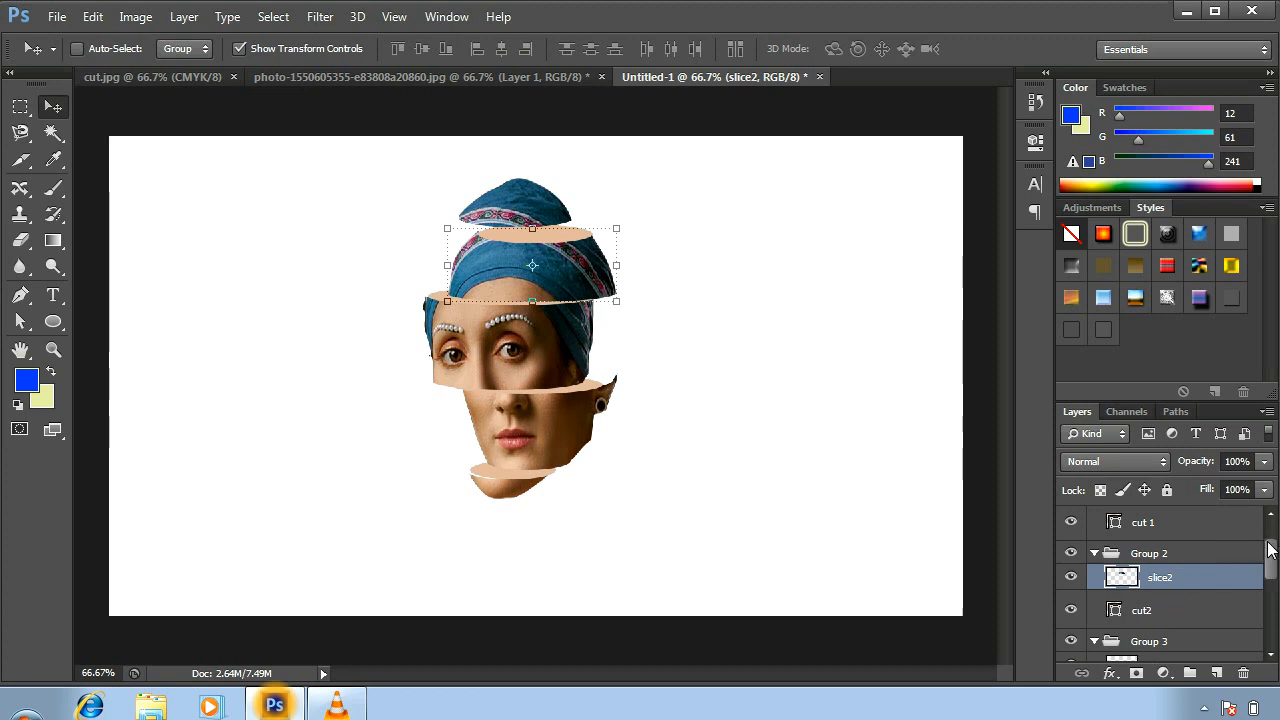
# Step: Nudge the cut2 ellipse in Group 2 about 15 px down onto the top of the eye slice
pyautogui.moveTo(1272, 552); pyautogui.dragTo(1274, 565)
pyautogui.click(1160, 575)
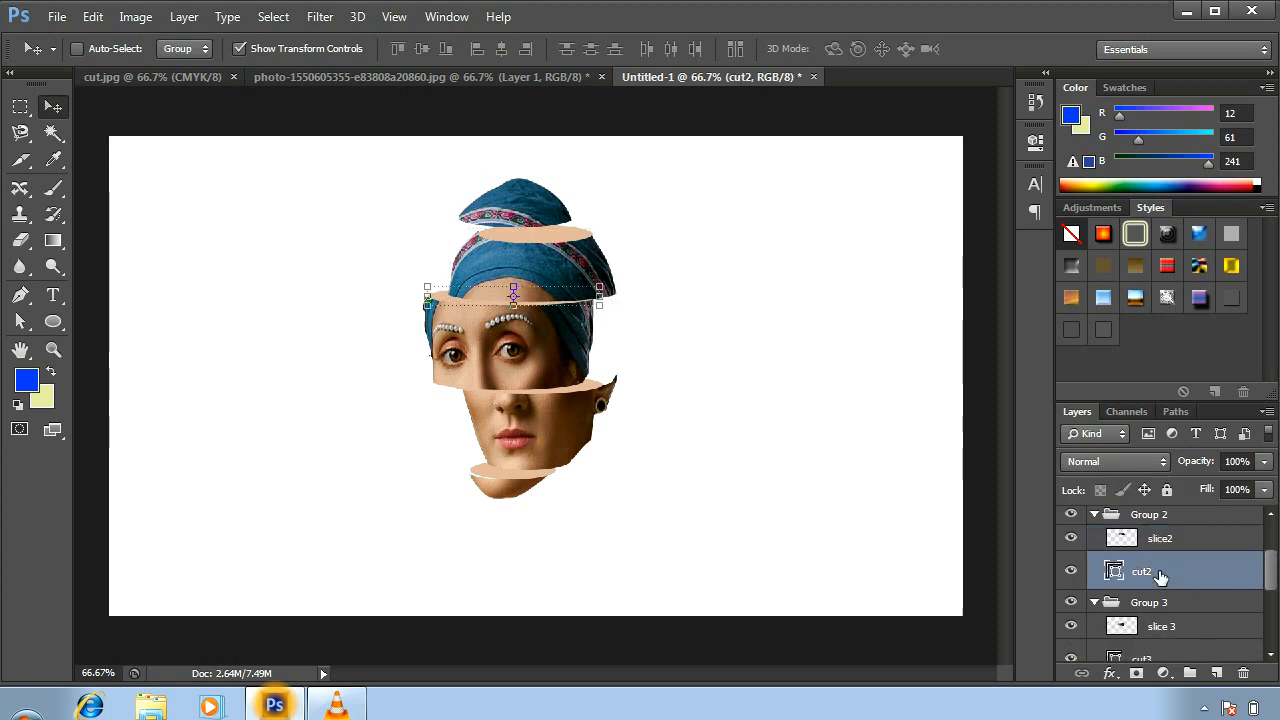
pyautogui.press('Down')
pyautogui.press('Down')
pyautogui.press('Down')
pyautogui.press('Down')
pyautogui.press('Down')
pyautogui.press('Down')
pyautogui.press('Down')
pyautogui.press('Down')
pyautogui.press('Down')
pyautogui.press('Down')
pyautogui.press('Down')
pyautogui.press('Down')
pyautogui.press('Down')
pyautogui.press('Down')
pyautogui.press('Down')
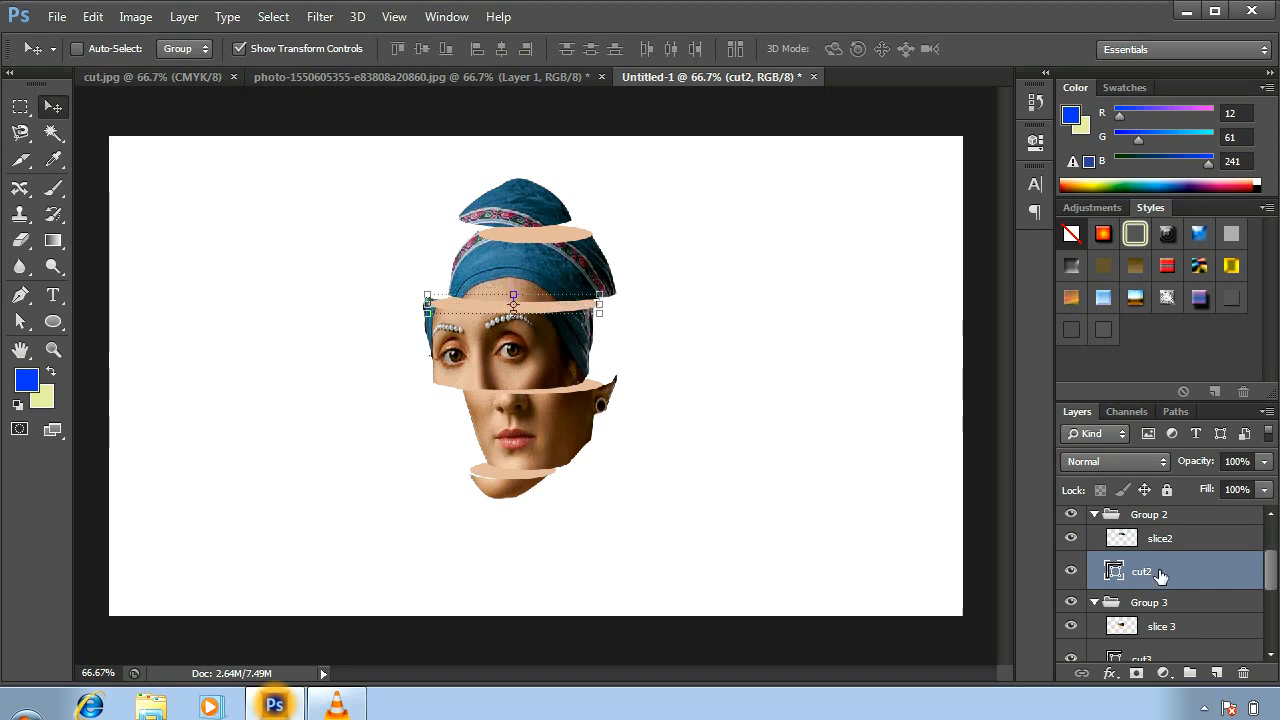
# Step: Nudge the slice 3 eye piece about 12 px down so its top edge meets the cut2 ellipse
pyautogui.click(1176, 629)
pyautogui.press('Down')
pyautogui.press('Down')
pyautogui.press('Down')
pyautogui.press('Down')
pyautogui.press('Down')
pyautogui.press('Down')
pyautogui.press('Down')
pyautogui.press('Down')
pyautogui.press('Down')
pyautogui.press('Down')
pyautogui.press('Down')
pyautogui.press('Down')
pyautogui.press('Down')
pyautogui.press('Down')
pyautogui.press('Down')
pyautogui.press('Down')
pyautogui.press('Down')
pyautogui.press('Down')
pyautogui.press('Down')
pyautogui.press('Down')
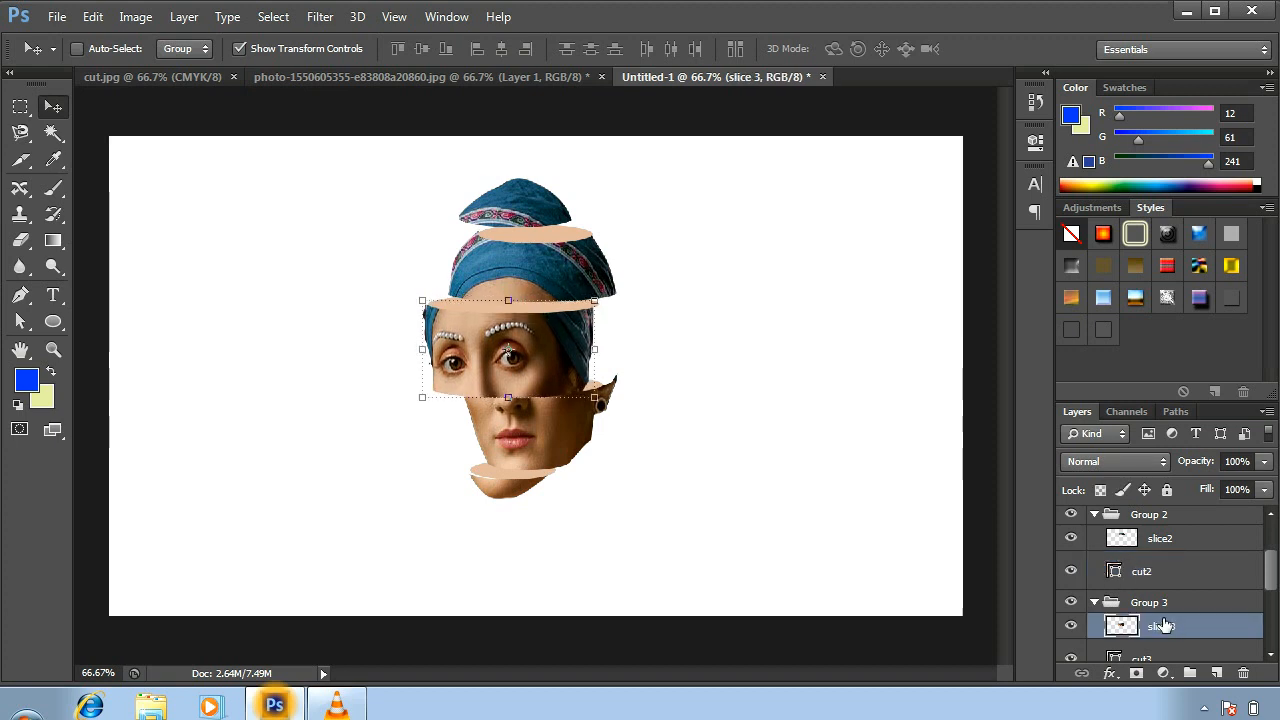
pyautogui.press('Up')
pyautogui.press('Up')
pyautogui.press('Up')
pyautogui.press('Up')
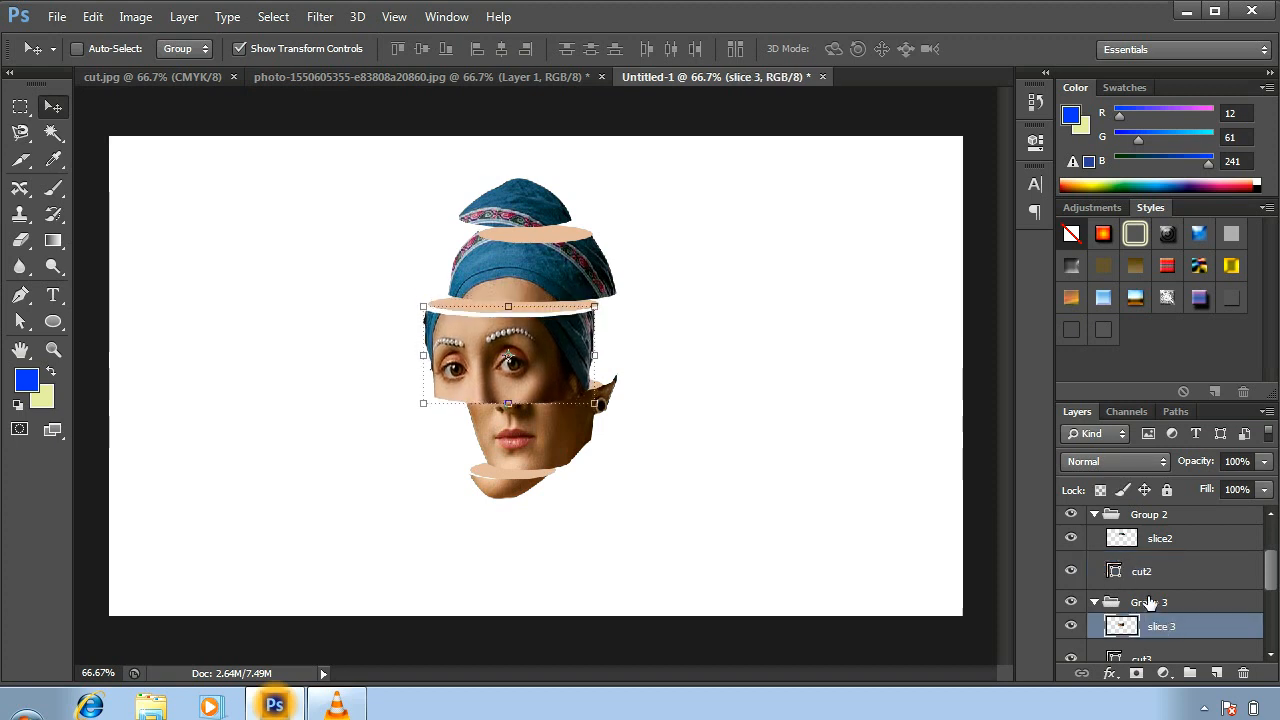
pyautogui.press('Up')
pyautogui.press('Up')
pyautogui.press('Up')
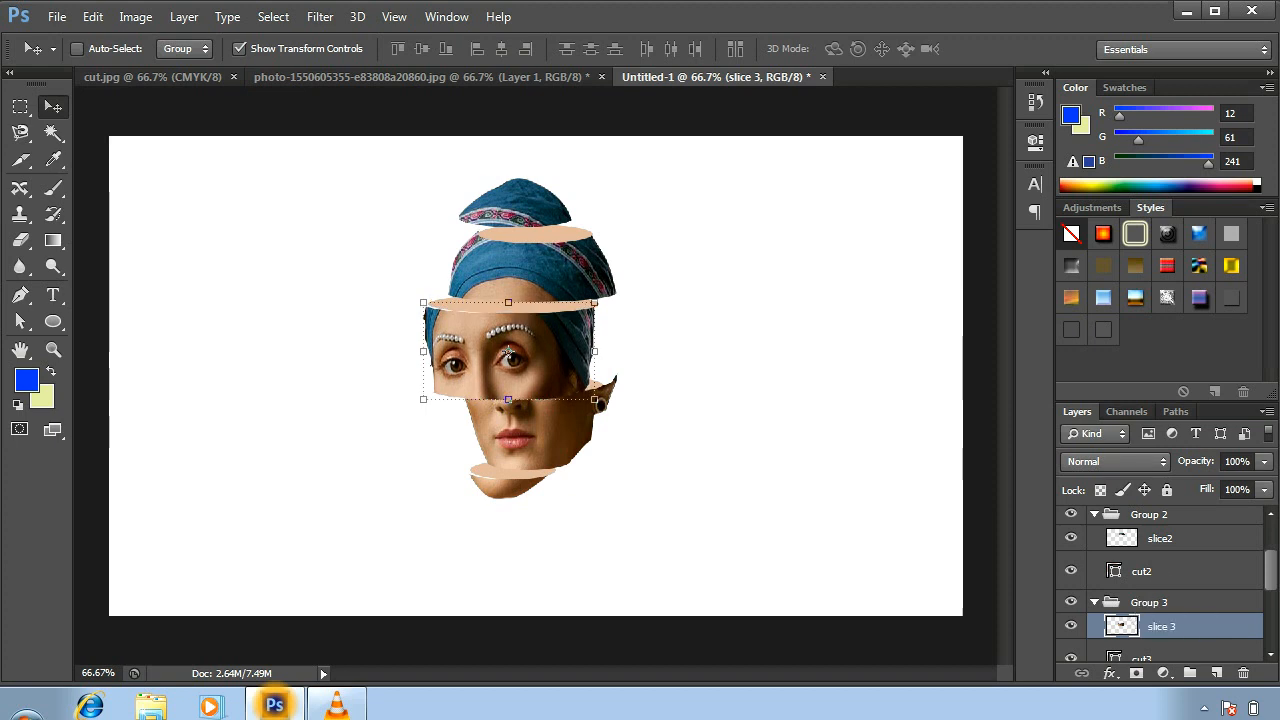
pyautogui.press('Up')
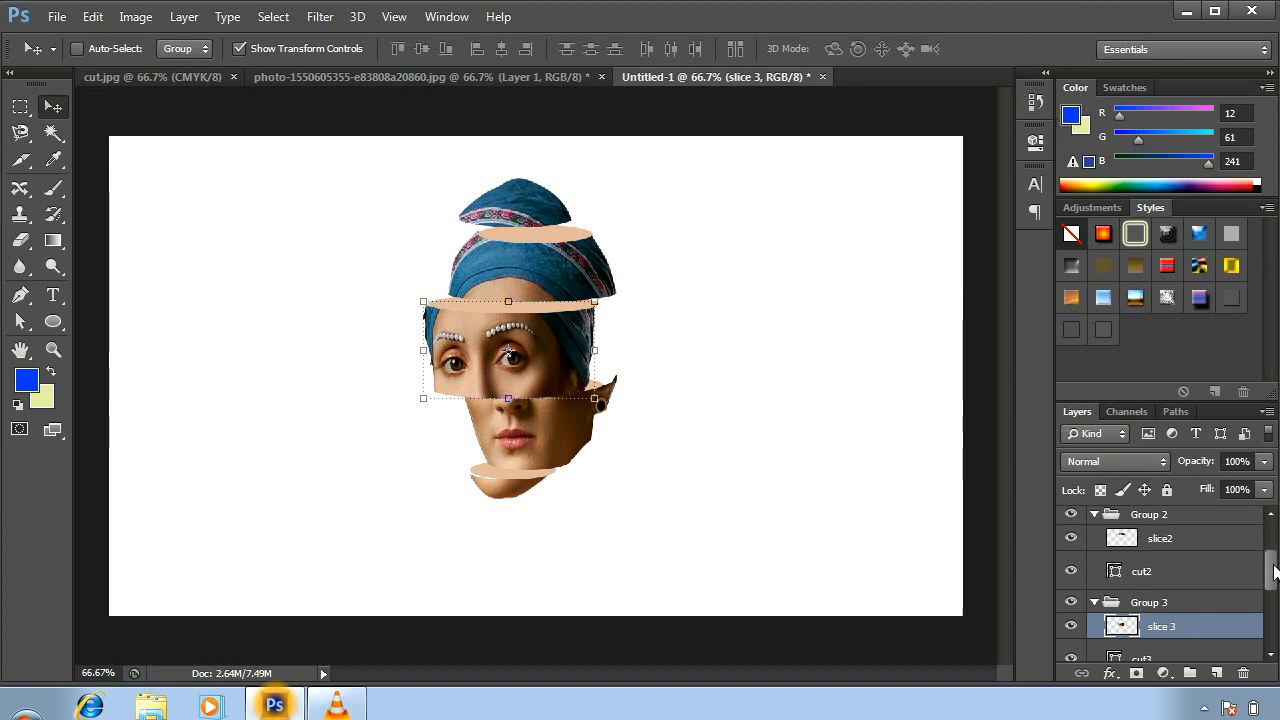
# Step: Nudge the cut3 ellipse in Group 3 about 28 px down below the lower edge of the eye slice
pyautogui.moveTo(1274, 574); pyautogui.dragTo(1270, 590)
pyautogui.click(1160, 608)
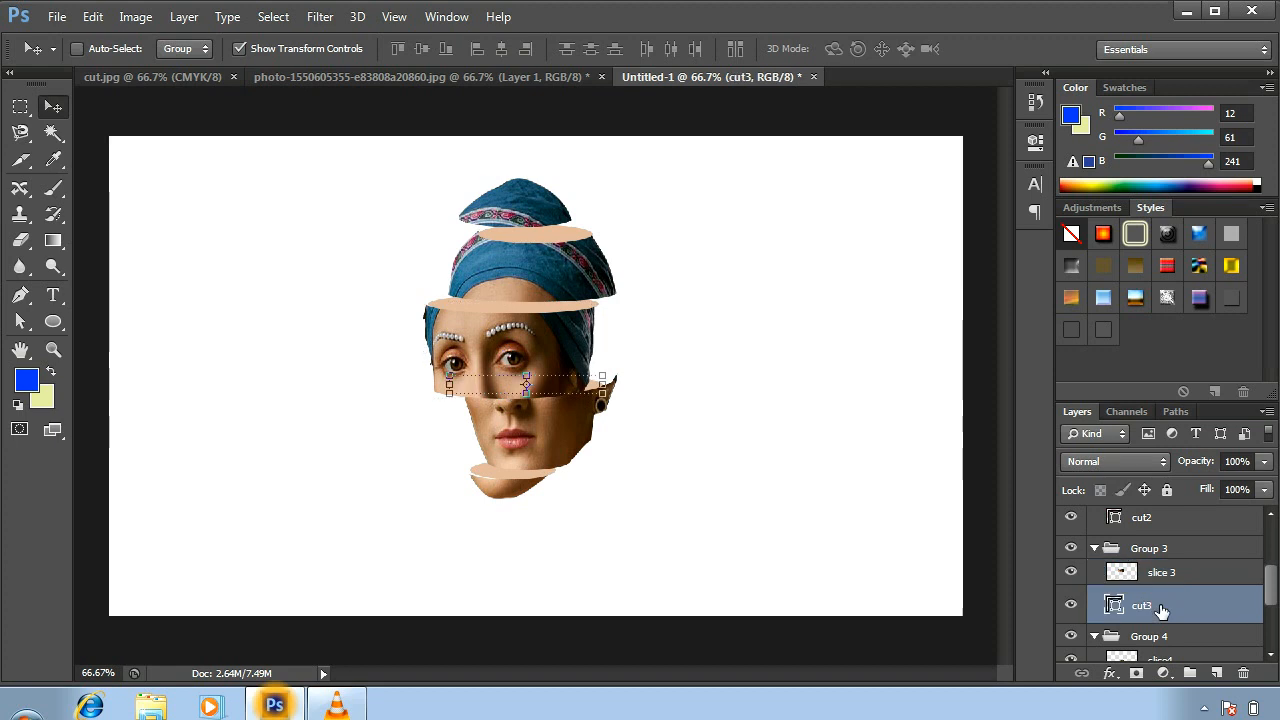
pyautogui.hotkey('shift', 'Down')
pyautogui.hotkey('shift', 'Down')
pyautogui.hotkey('shift', 'Down')
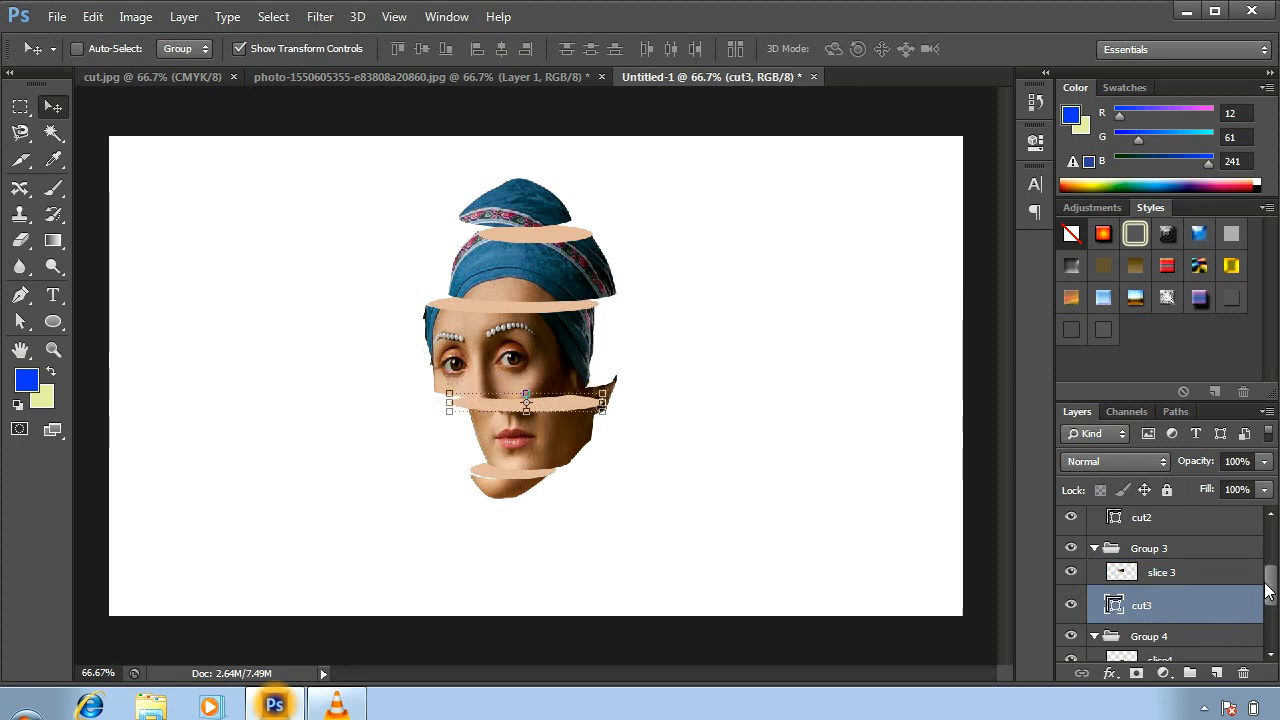
# Step: Nudge the slice4 nose-and-mouth piece about 32 px down and 13 px left overall to fit it under the cut3 ellipse
pyautogui.moveTo(1270, 590); pyautogui.dragTo(1270, 604)
pyautogui.click(1180, 612)
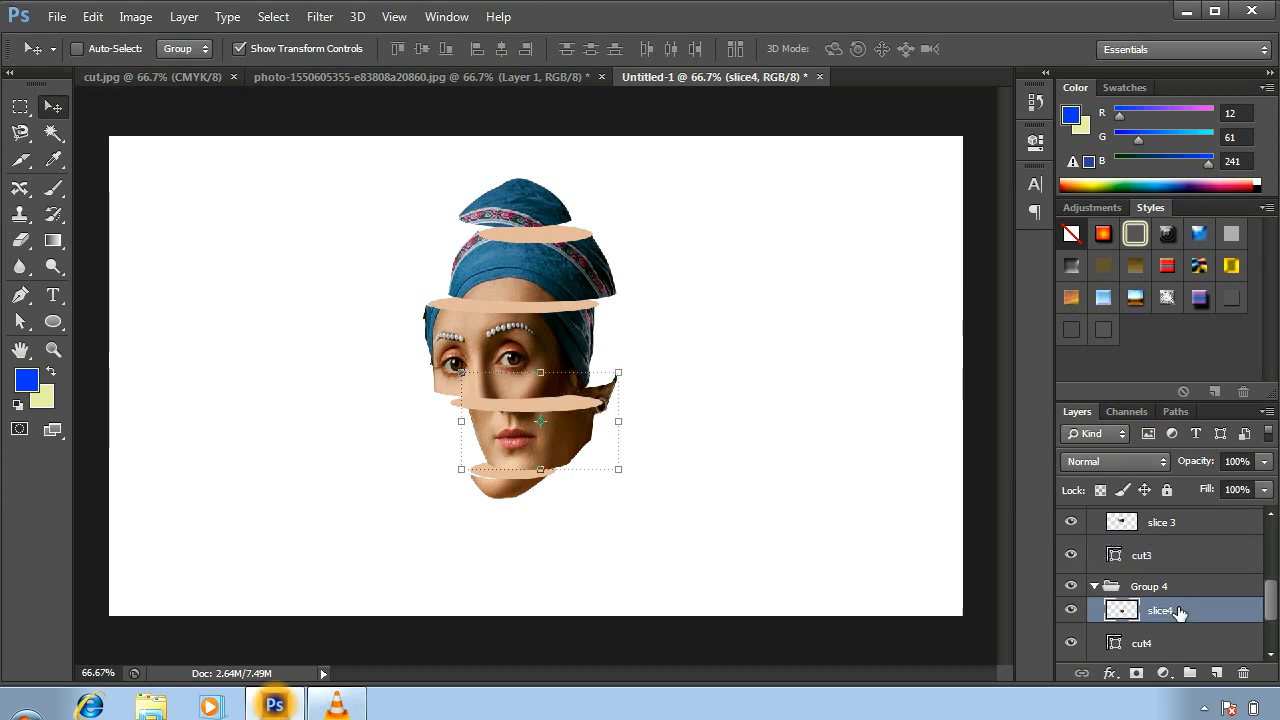
pyautogui.hotkey('shift', 'Down')
pyautogui.hotkey('shift', 'Down')
pyautogui.hotkey('shift', 'Down')
pyautogui.hotkey('shift', 'Down')
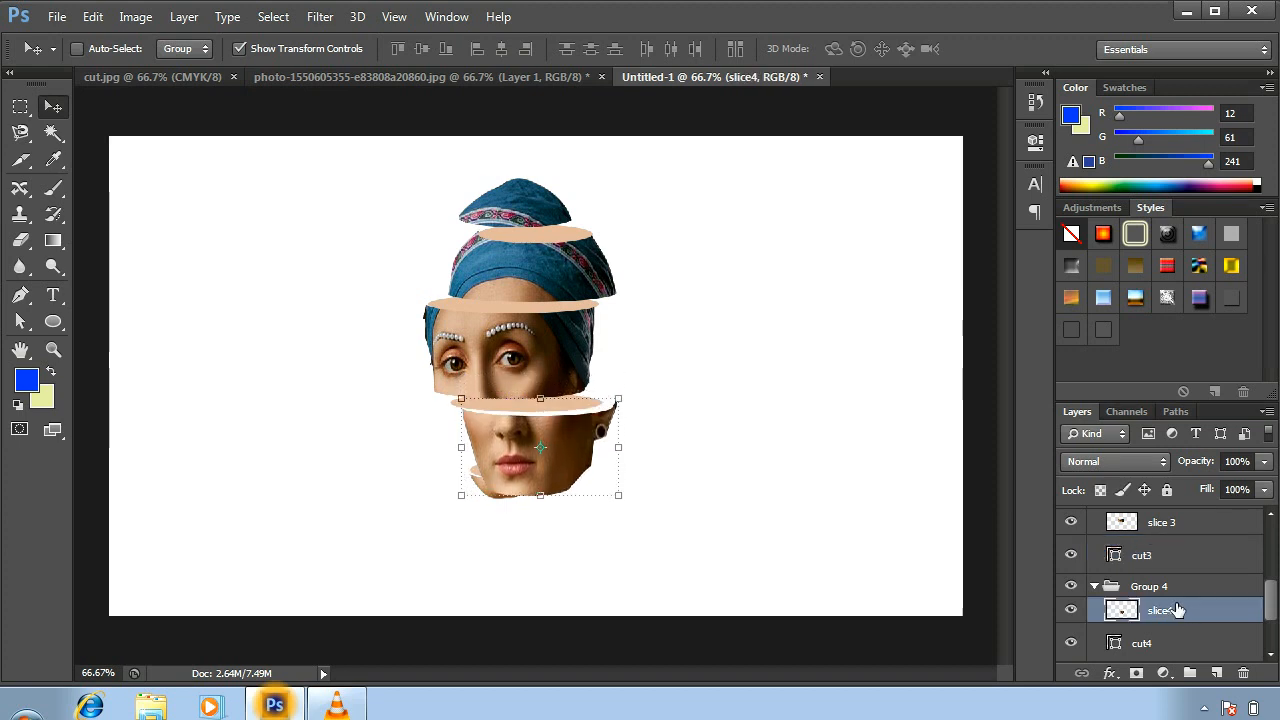
pyautogui.hotkey('shift', 'Left')
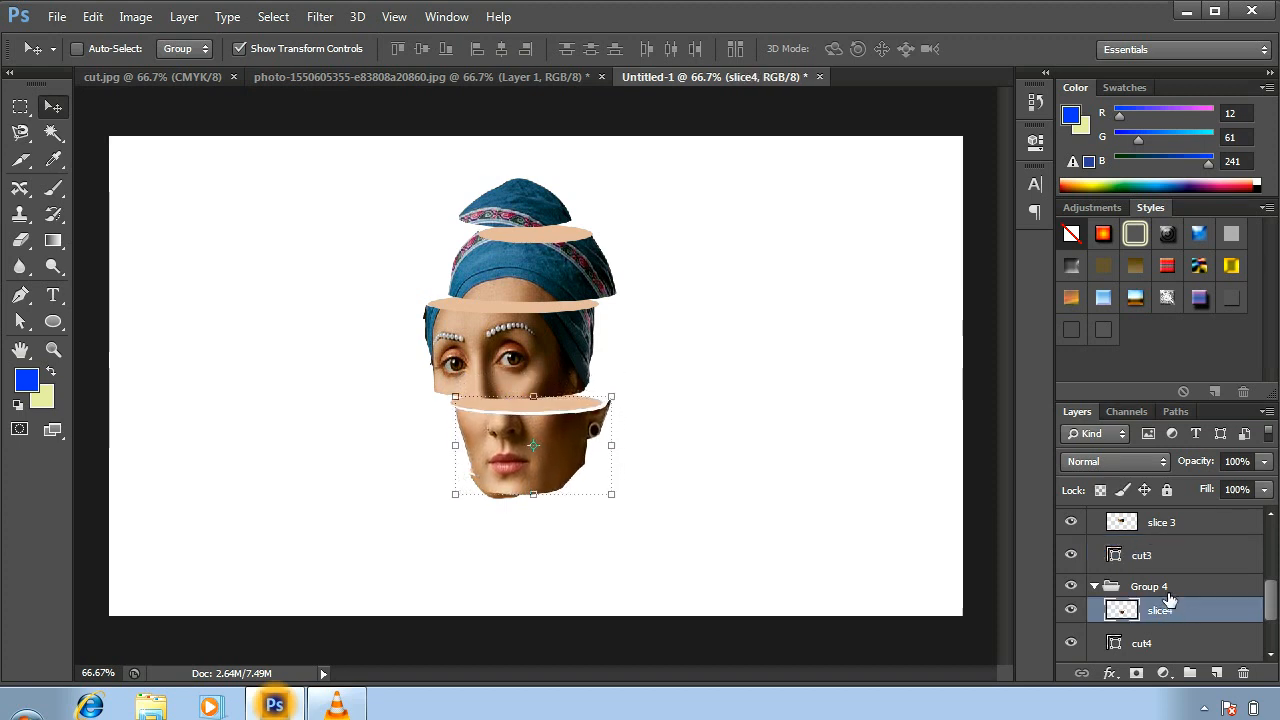
pyautogui.hotkey('shift', 'Up')
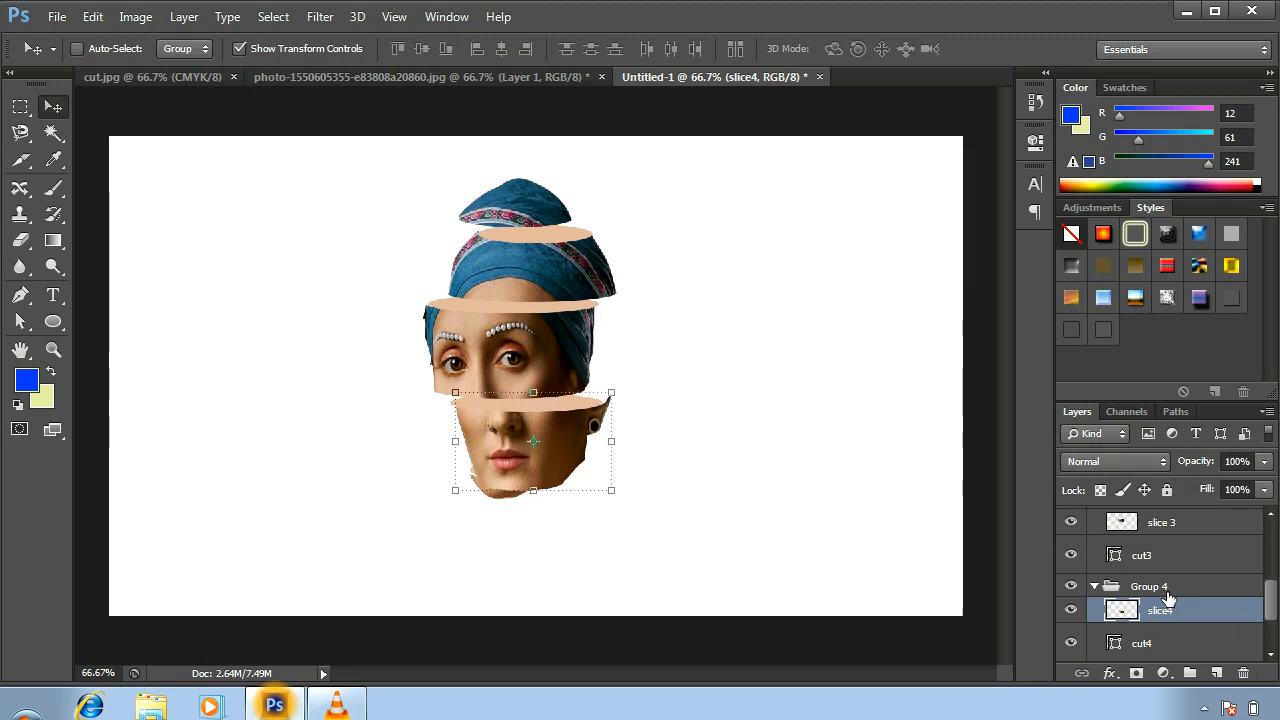
pyautogui.press('Down')
pyautogui.press('Down')
pyautogui.press('Down')
pyautogui.press('Down')
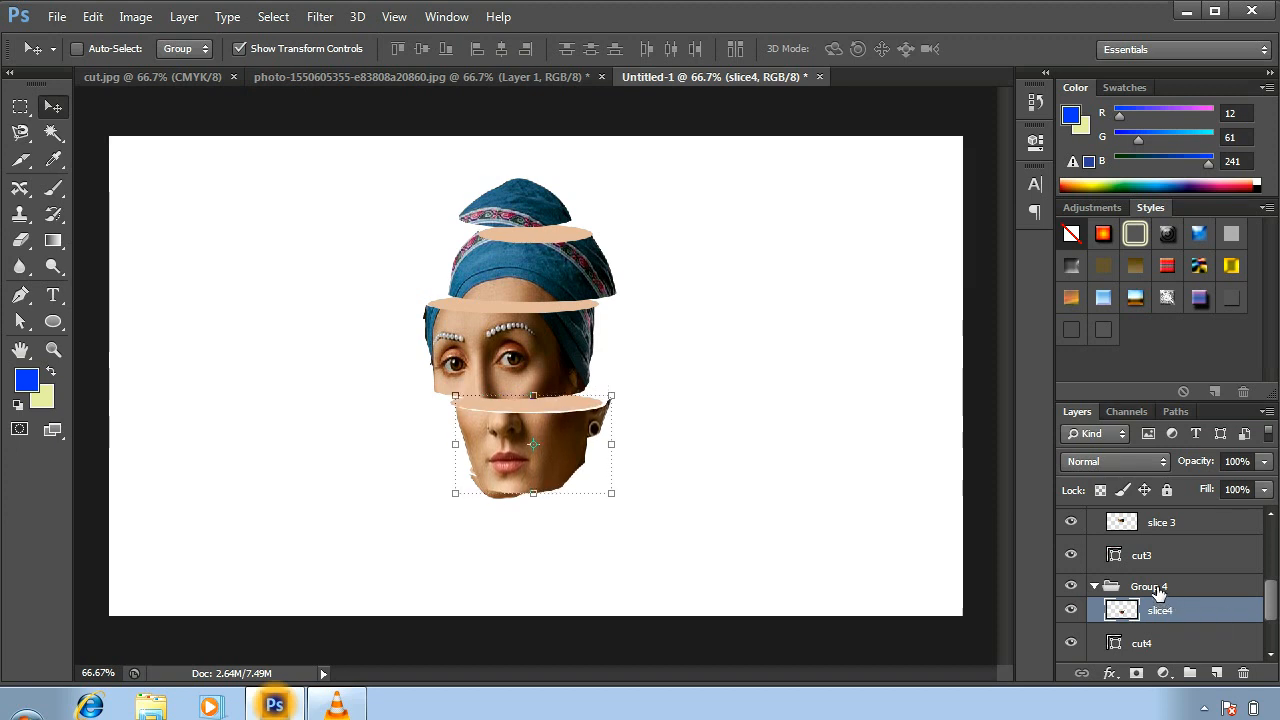
pyautogui.press('Left')
pyautogui.press('Left')
pyautogui.press('Left')
pyautogui.press('Up')
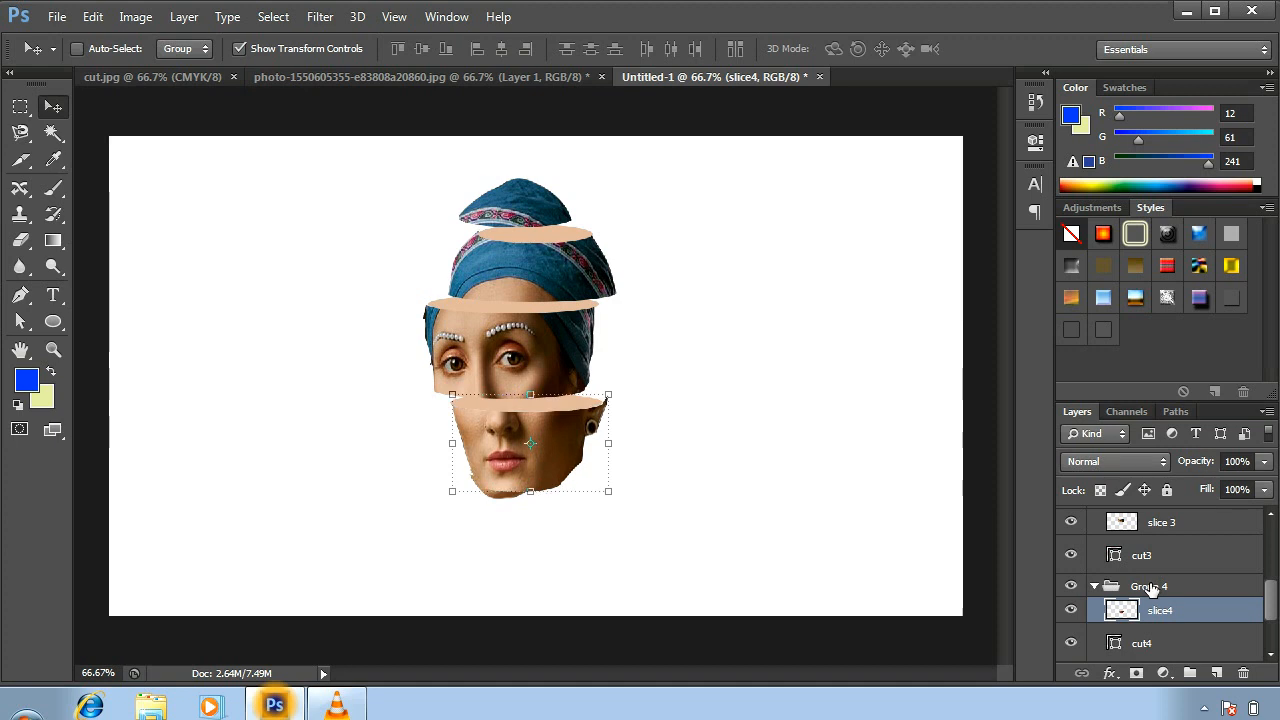
# Step: Nudge the cut4 ellipse in Group 4 about 15 px down towards the lower edge of slice4
pyautogui.scroll(-1, 1273, 603)
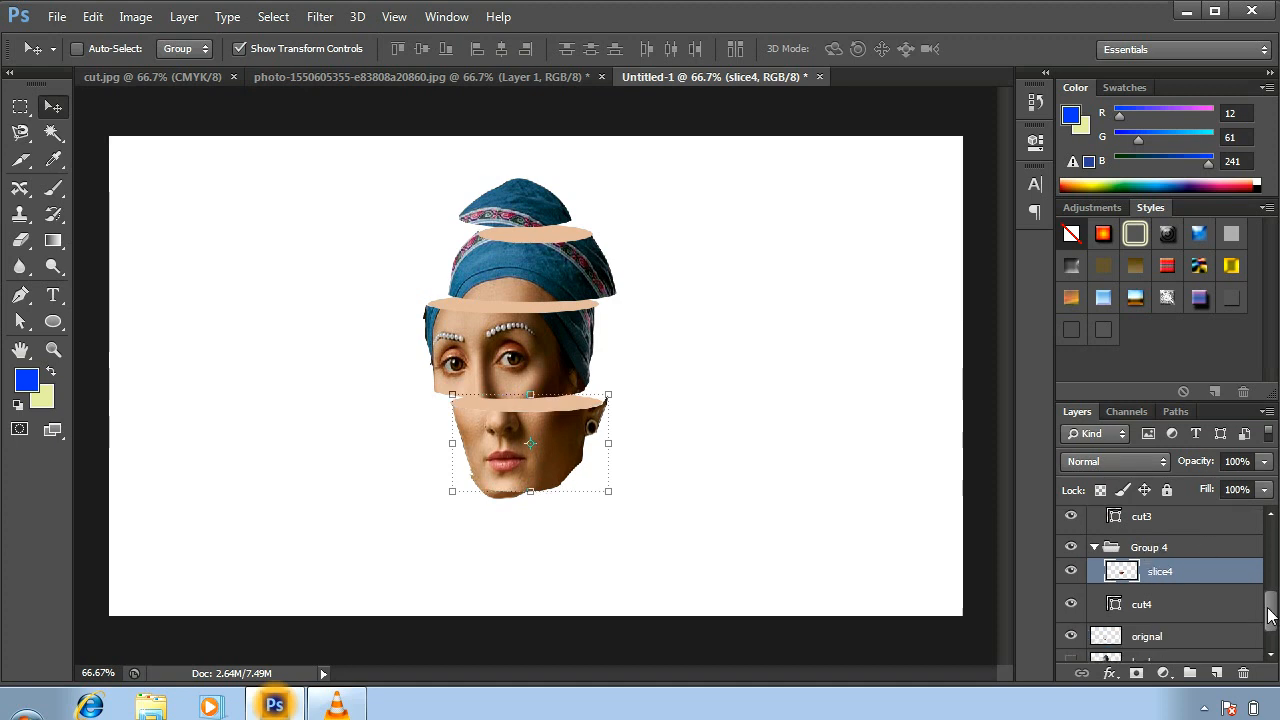
pyautogui.click(1160, 605)
pyautogui.press('Down')
pyautogui.press('Down')
pyautogui.press('Down')
pyautogui.press('Down')
pyautogui.press('Down')
pyautogui.press('Down')
pyautogui.press('Down')
pyautogui.press('Down')
pyautogui.press('Down')
pyautogui.press('Down')
pyautogui.press('Down')
pyautogui.press('Down')
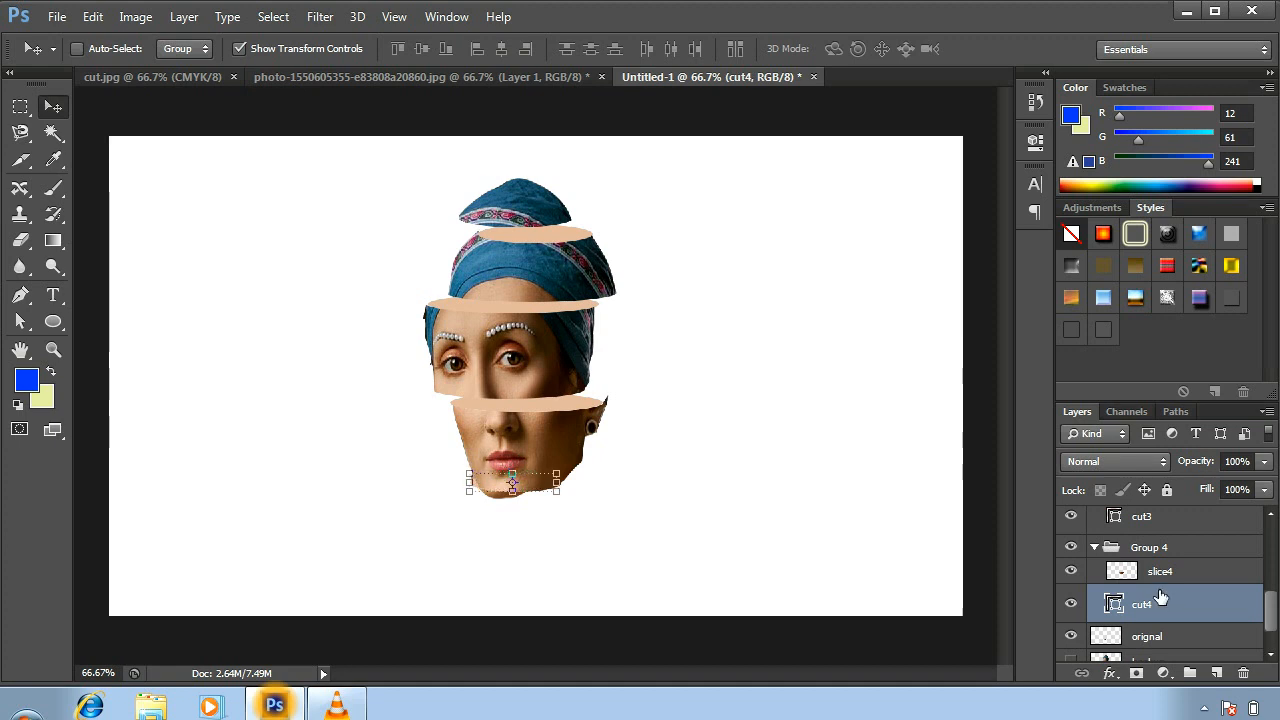
# Step: Nudge the chin piece on the orignal layer about 40 px down to separate it from slice4
pyautogui.click(1152, 637)
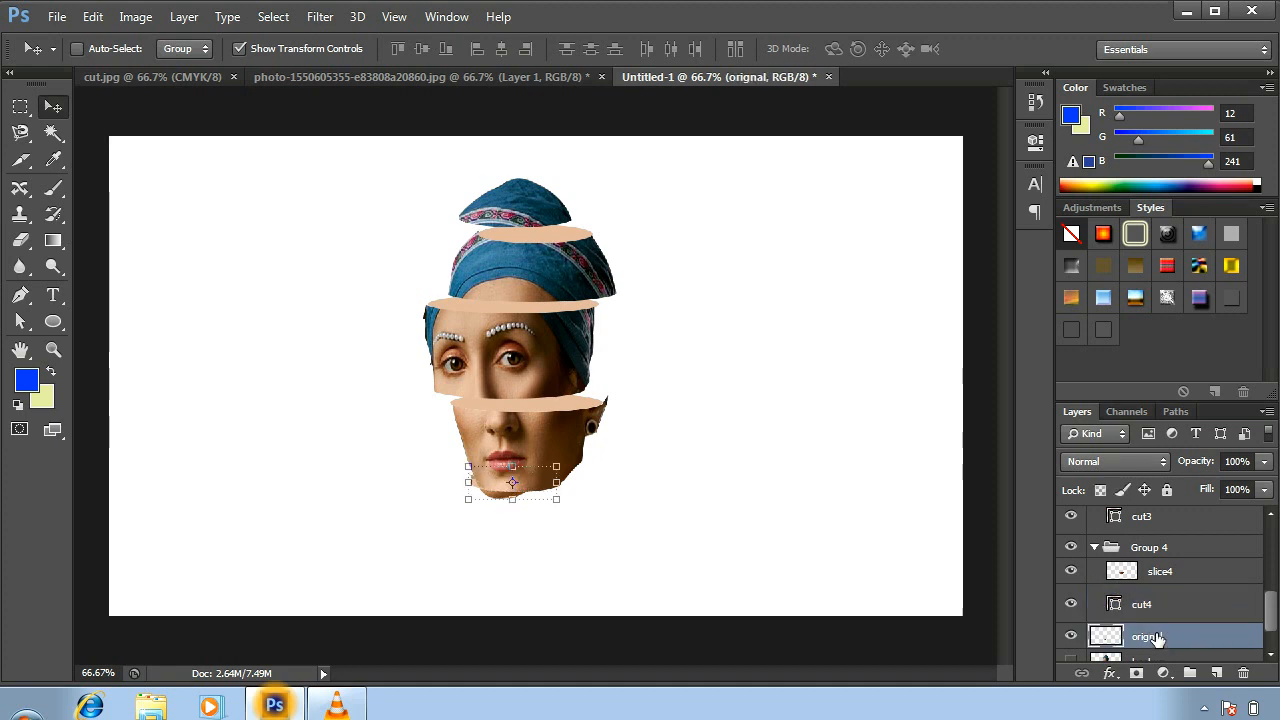
pyautogui.press('Down')
pyautogui.press('Down')
pyautogui.press('Down')
pyautogui.press('Down')
pyautogui.press('Down')
pyautogui.press('Down')
pyautogui.press('Down')
pyautogui.press('Down')
pyautogui.press('Down')
pyautogui.press('Down')
pyautogui.press('Down')
pyautogui.press('Down')
pyautogui.press('Down')
pyautogui.press('Down')
pyautogui.press('Down')
pyautogui.press('Down')
pyautogui.press('Down')
pyautogui.press('Down')
pyautogui.press('Down')
pyautogui.press('Down')
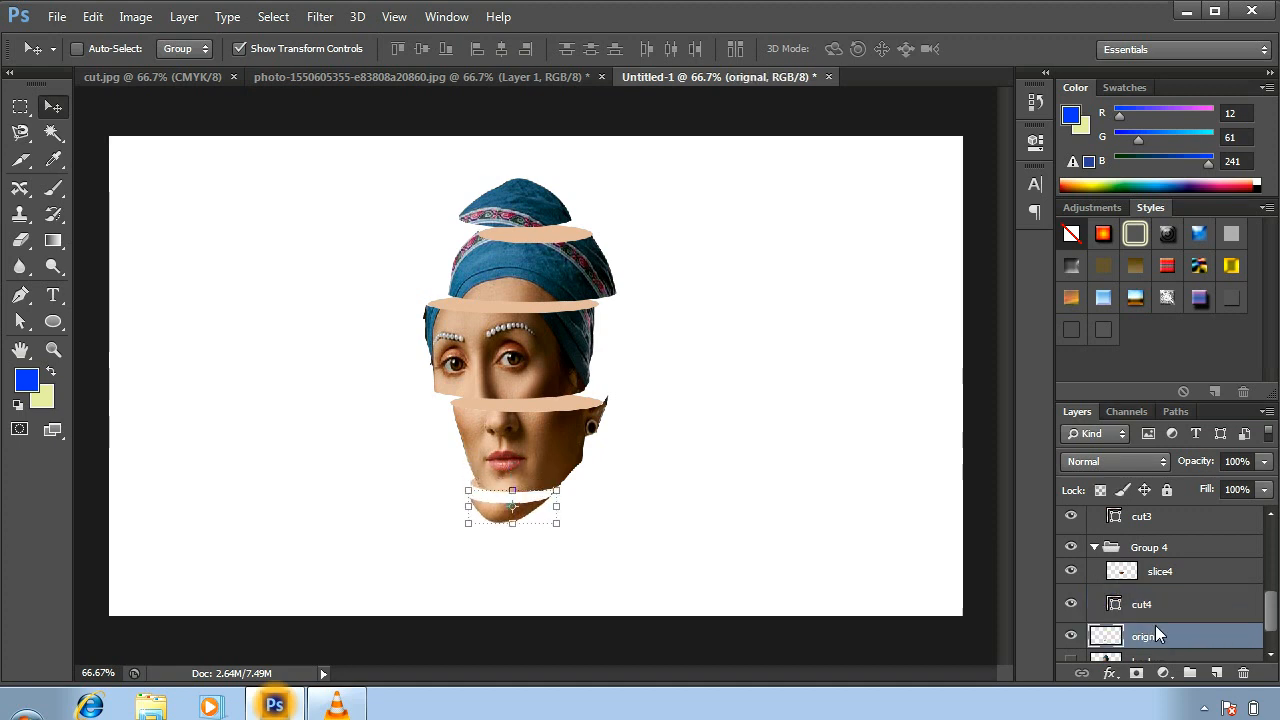
pyautogui.press('Down')
pyautogui.press('Down')
pyautogui.press('Down')
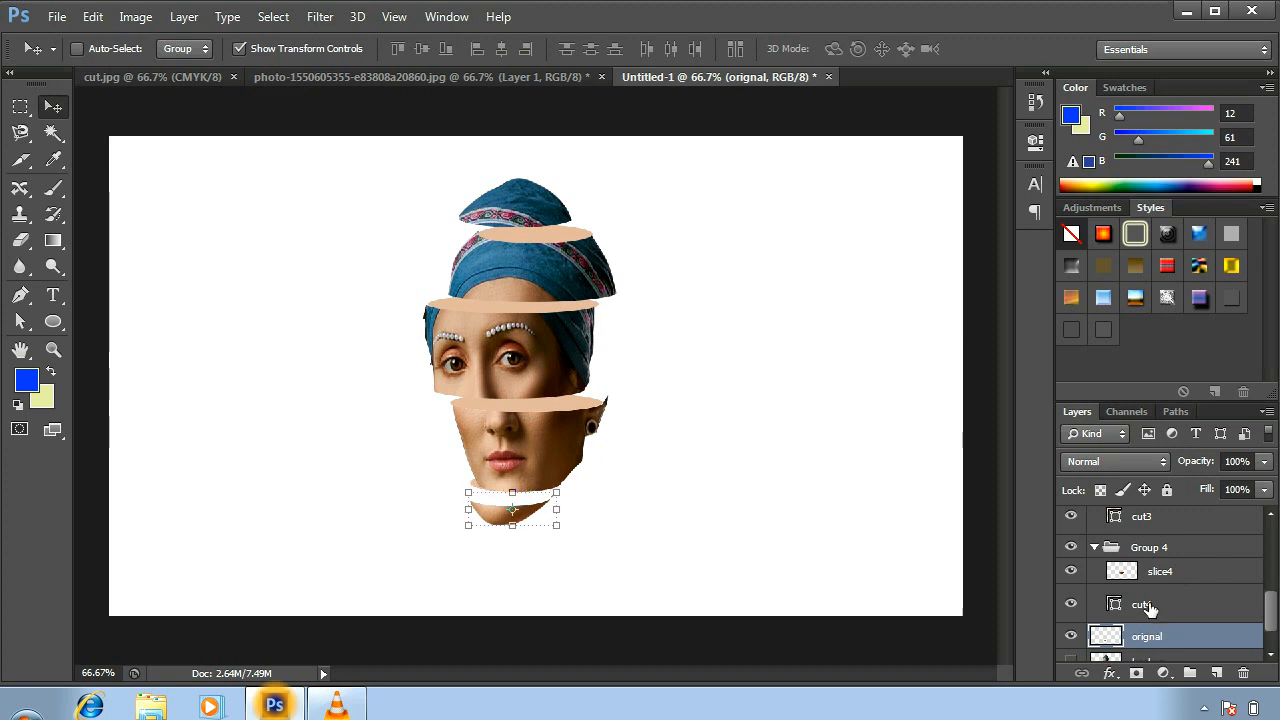
# Step: Nudge the cut4 ellipse about 22 px further down and slightly left to cap the top of the chin piece
pyautogui.click(1148, 607)
pyautogui.press('Down')
pyautogui.press('Down')
pyautogui.press('Down')
pyautogui.press('Down')
pyautogui.press('Down')
pyautogui.press('Down')
pyautogui.press('Down')
pyautogui.press('Down')
pyautogui.press('Down')
pyautogui.press('Down')
pyautogui.press('Down')
pyautogui.press('Down')
pyautogui.press('Down')
pyautogui.press('Down')
pyautogui.press('Down')
pyautogui.press('Down')
pyautogui.press('Down')
pyautogui.press('Down')
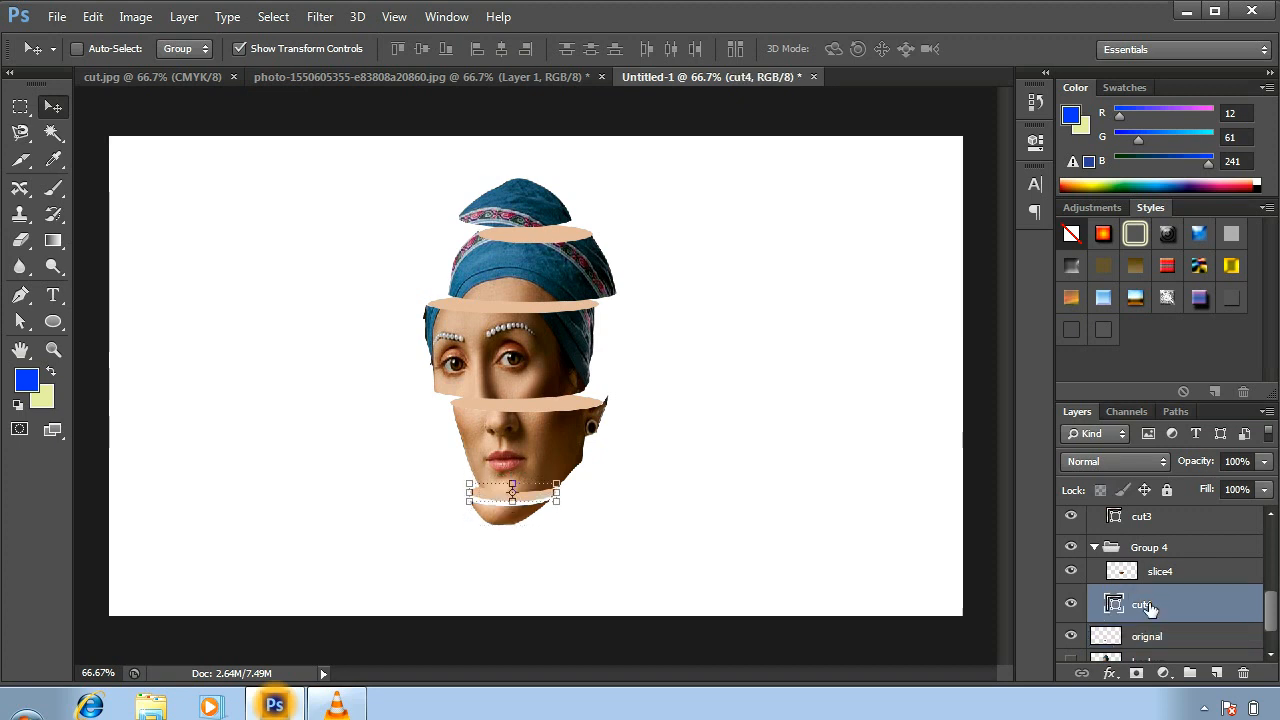
pyautogui.press('Down')
pyautogui.press('Down')
pyautogui.press('Down')
pyautogui.press('Down')
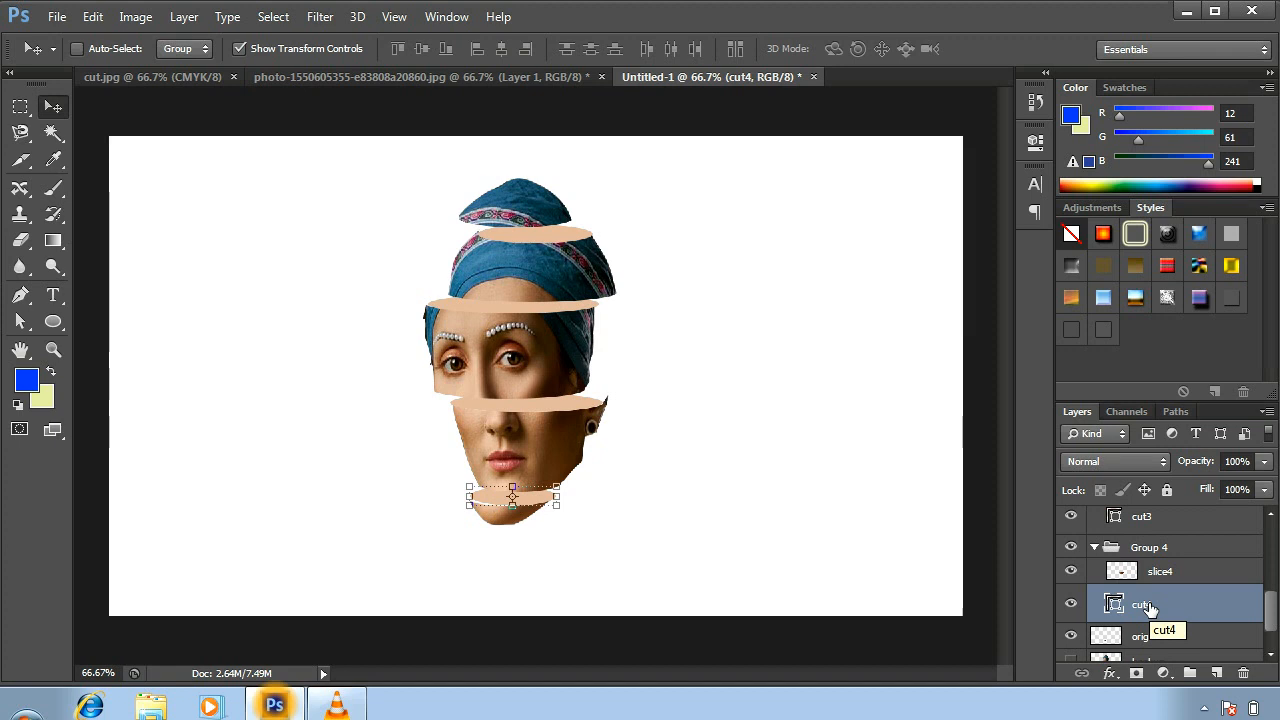
pyautogui.press('Down')
pyautogui.press('Down')
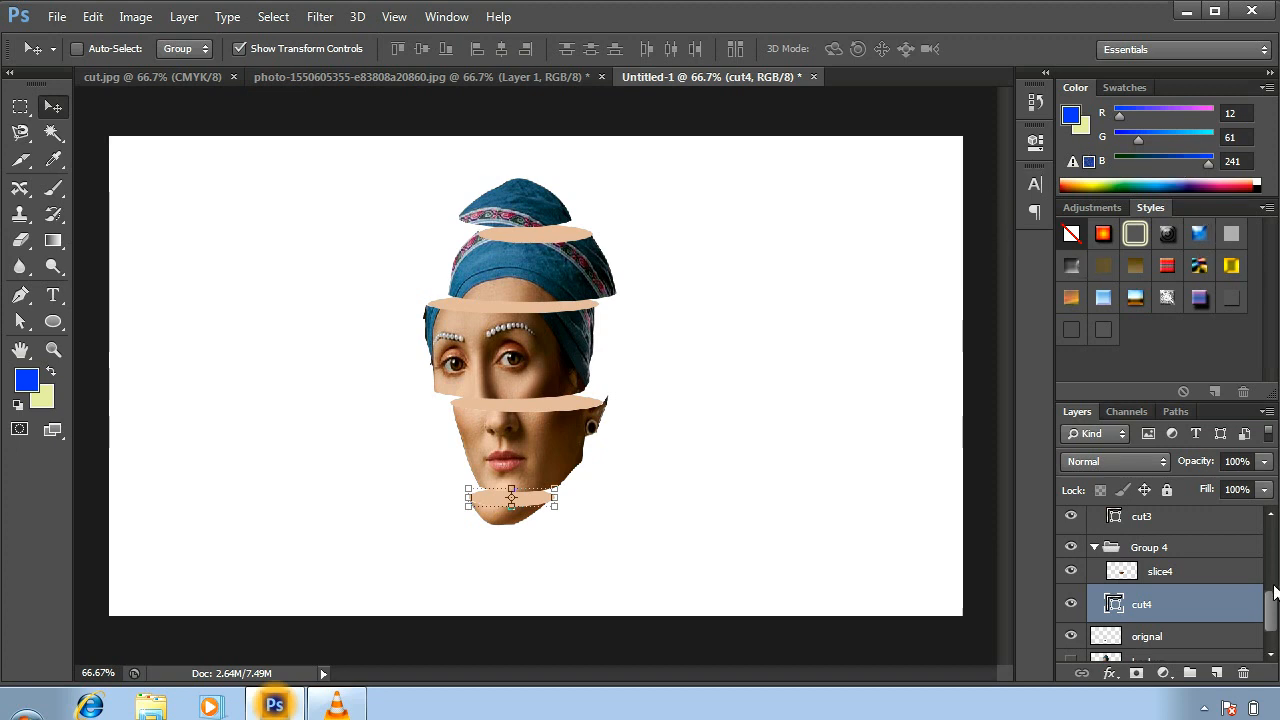
# Step: Set the foreground color to red #f42718 and fill the cut4 ellipse with it
pyautogui.moveTo(1272, 593); pyautogui.dragTo(1271, 597)
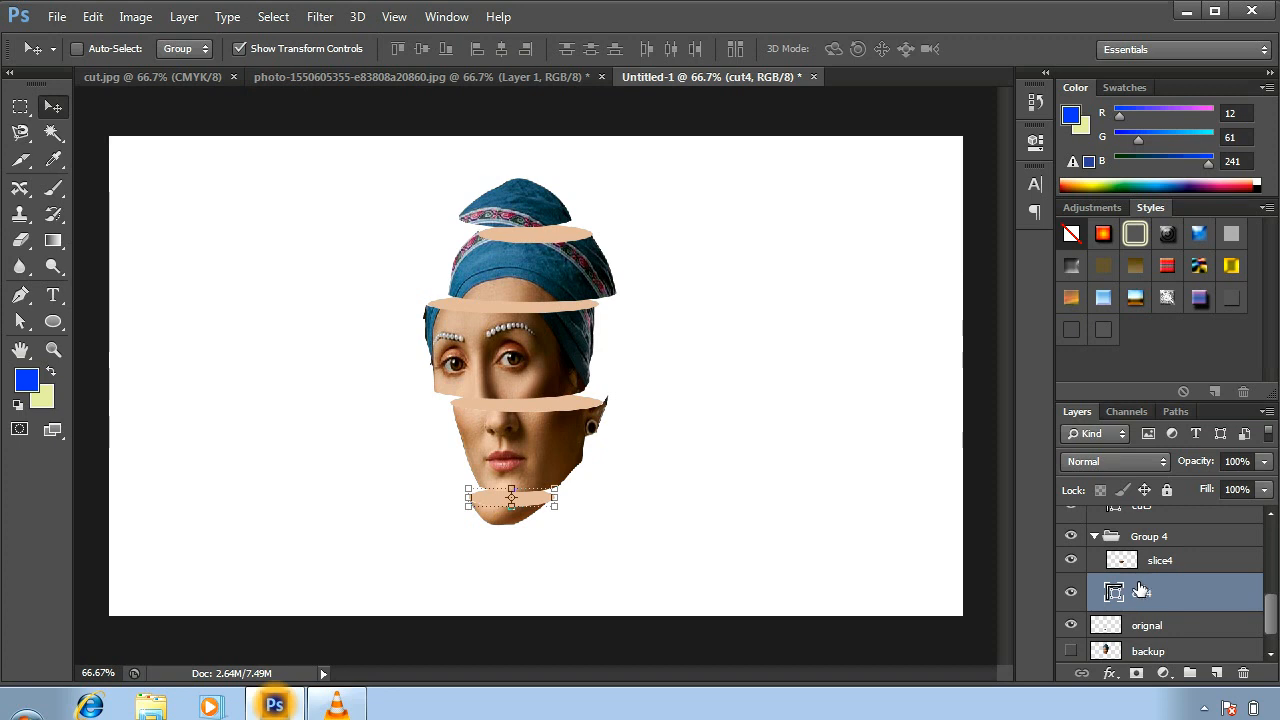
pyautogui.click(25, 378)
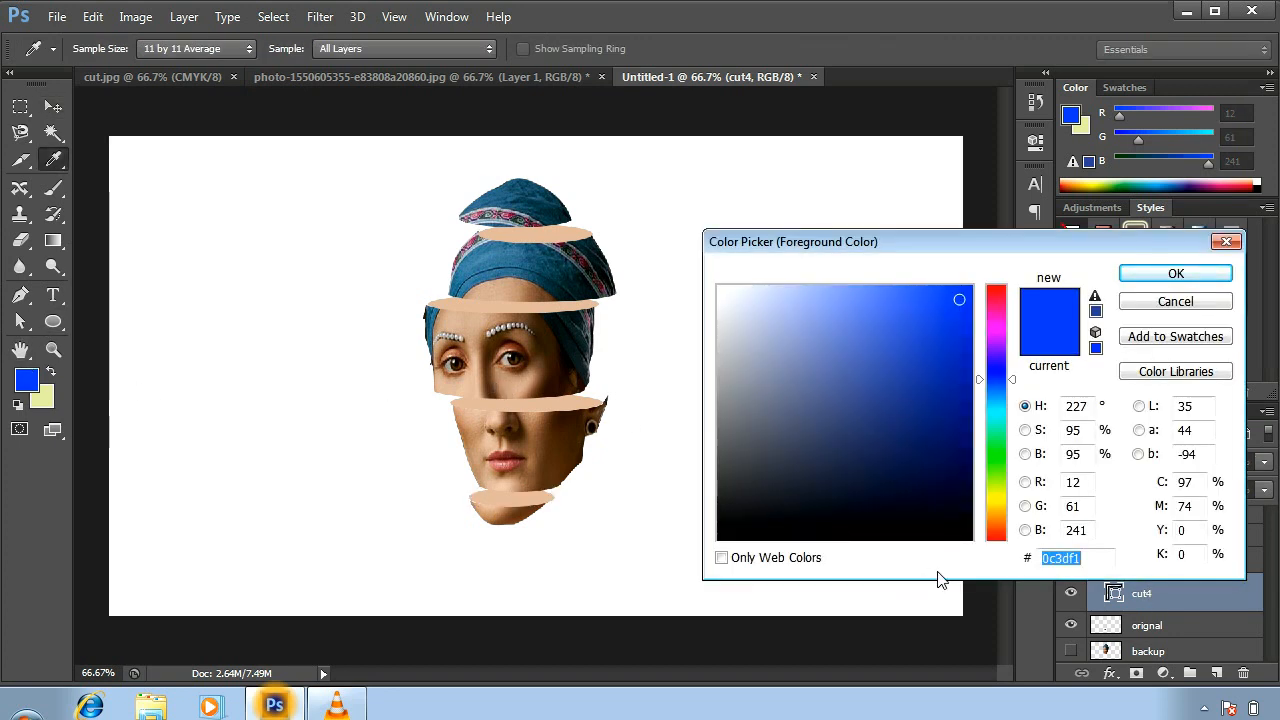
pyautogui.click(995, 538)
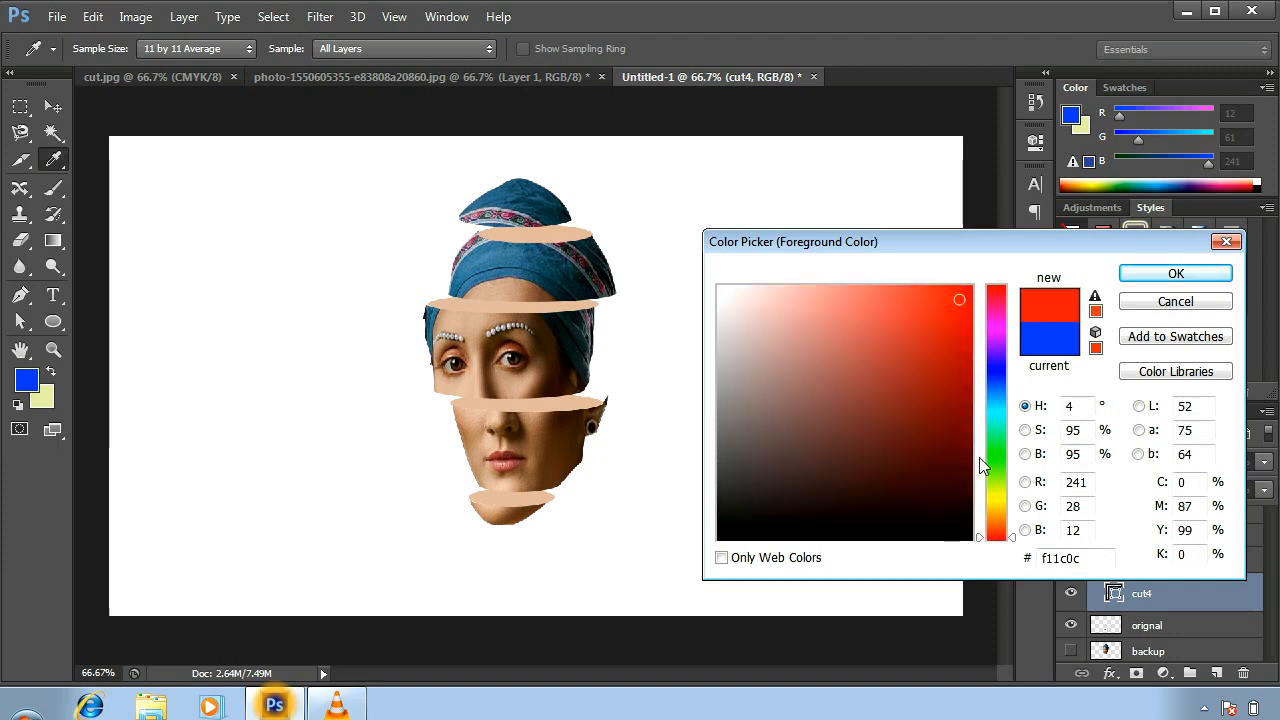
pyautogui.click(937, 320)
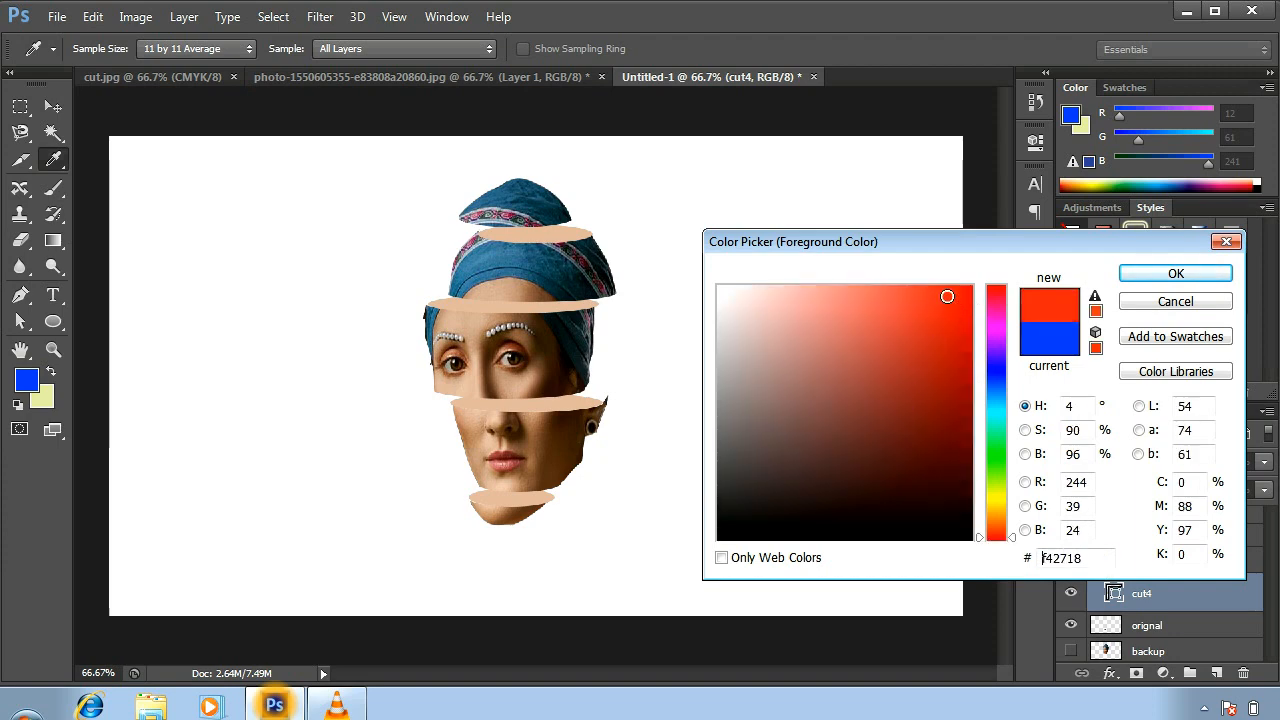
pyautogui.click(1122, 275)
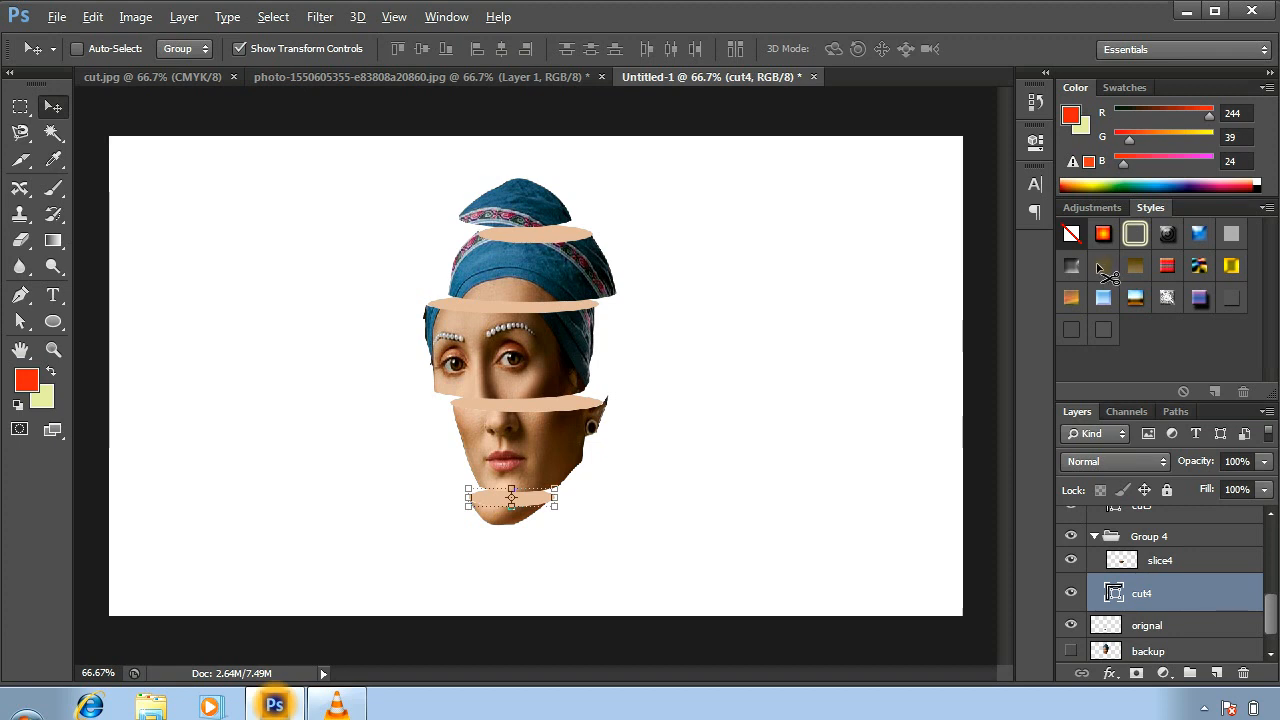
pyautogui.hotkey('alt', 'BackSpace')
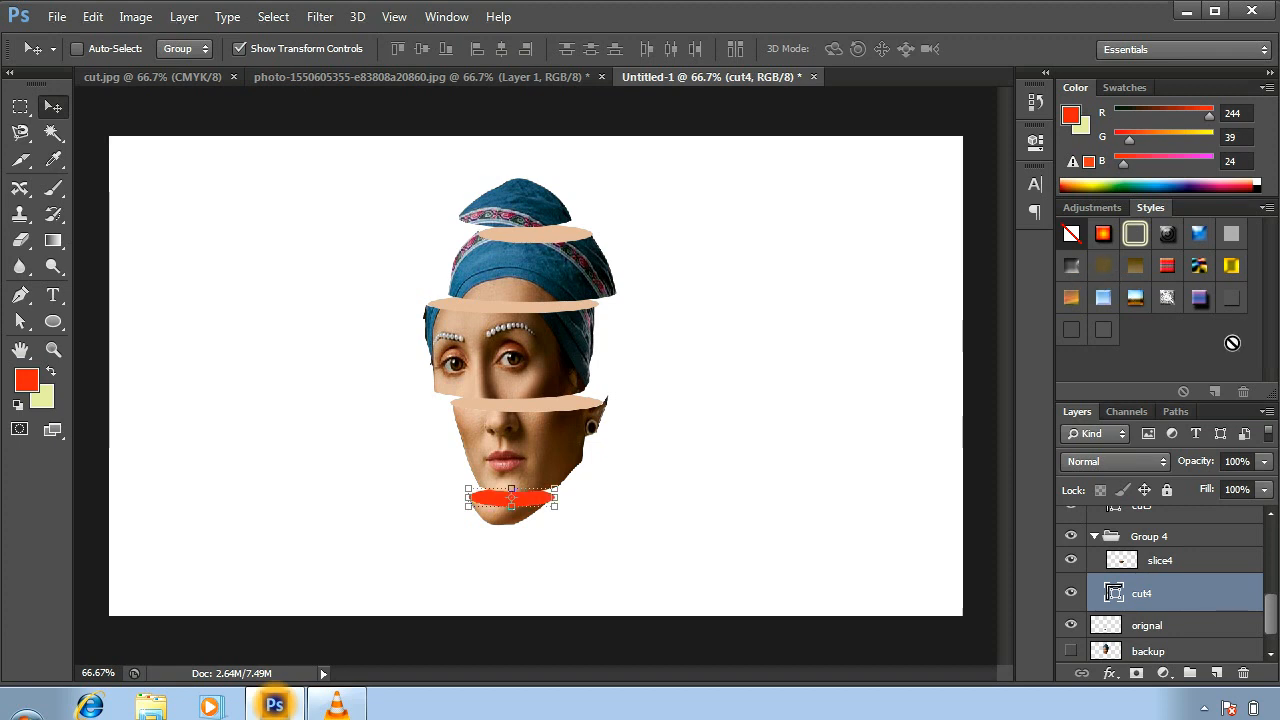
# Step: Fill the cut3 ellipse with a blue-violet foreground color, RGB 77, 38, 221
pyautogui.scroll(2, 1270, 618)
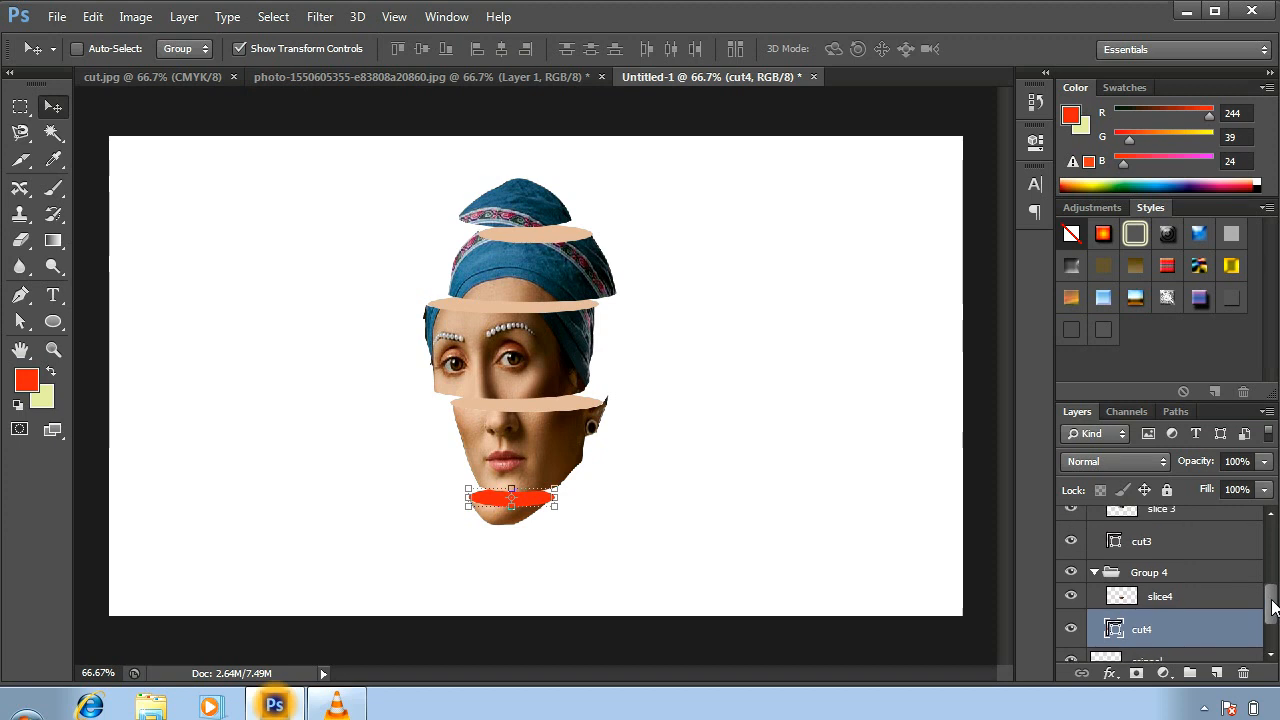
pyautogui.click(1146, 538)
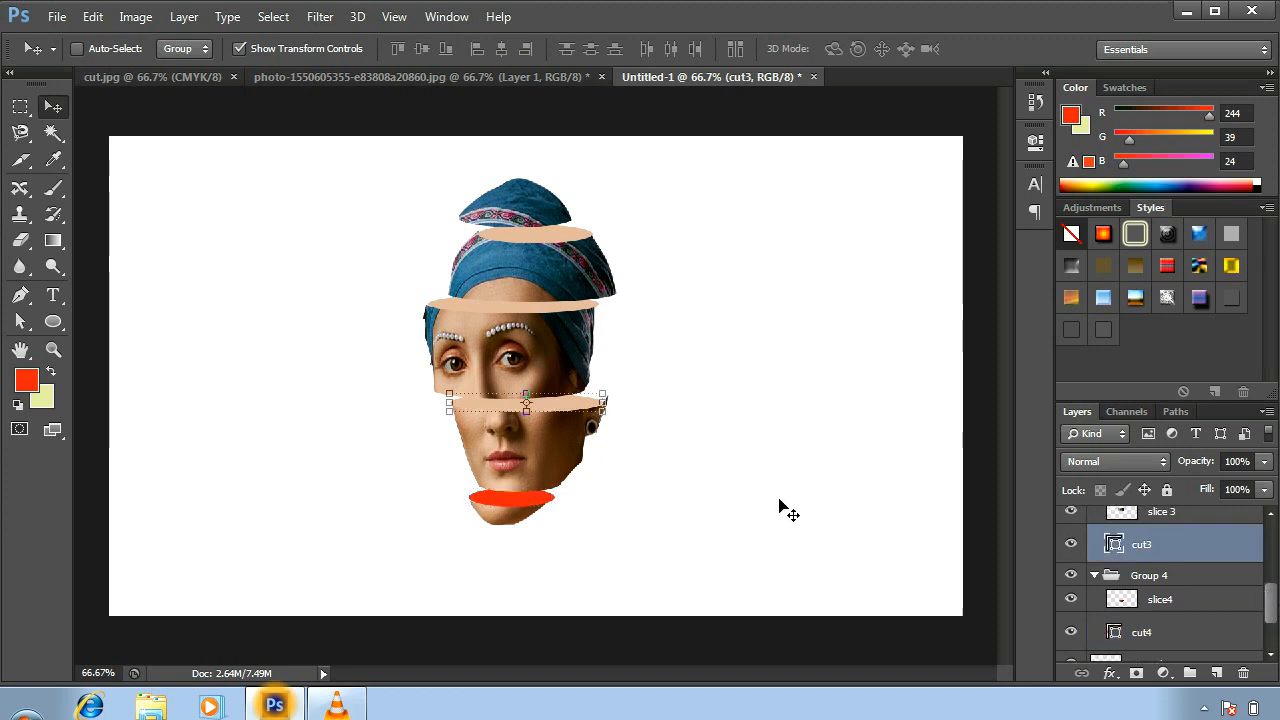
pyautogui.click(28, 380)
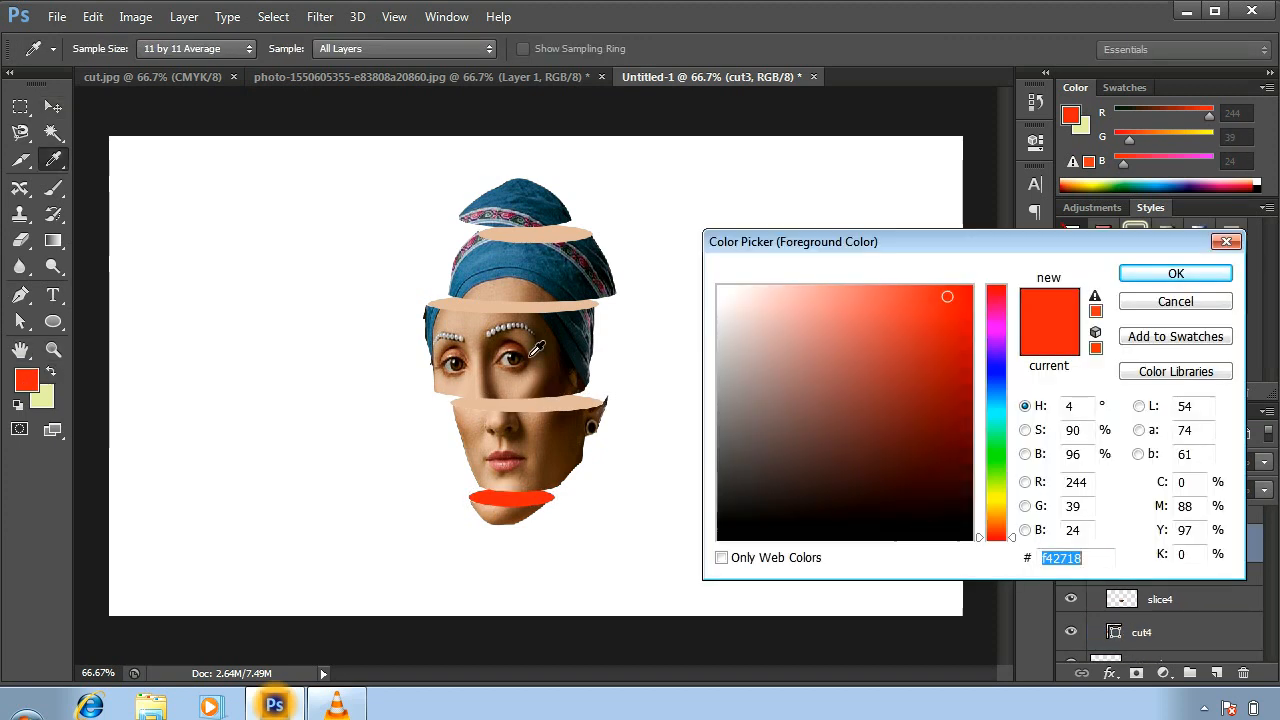
pyautogui.click(991, 361)
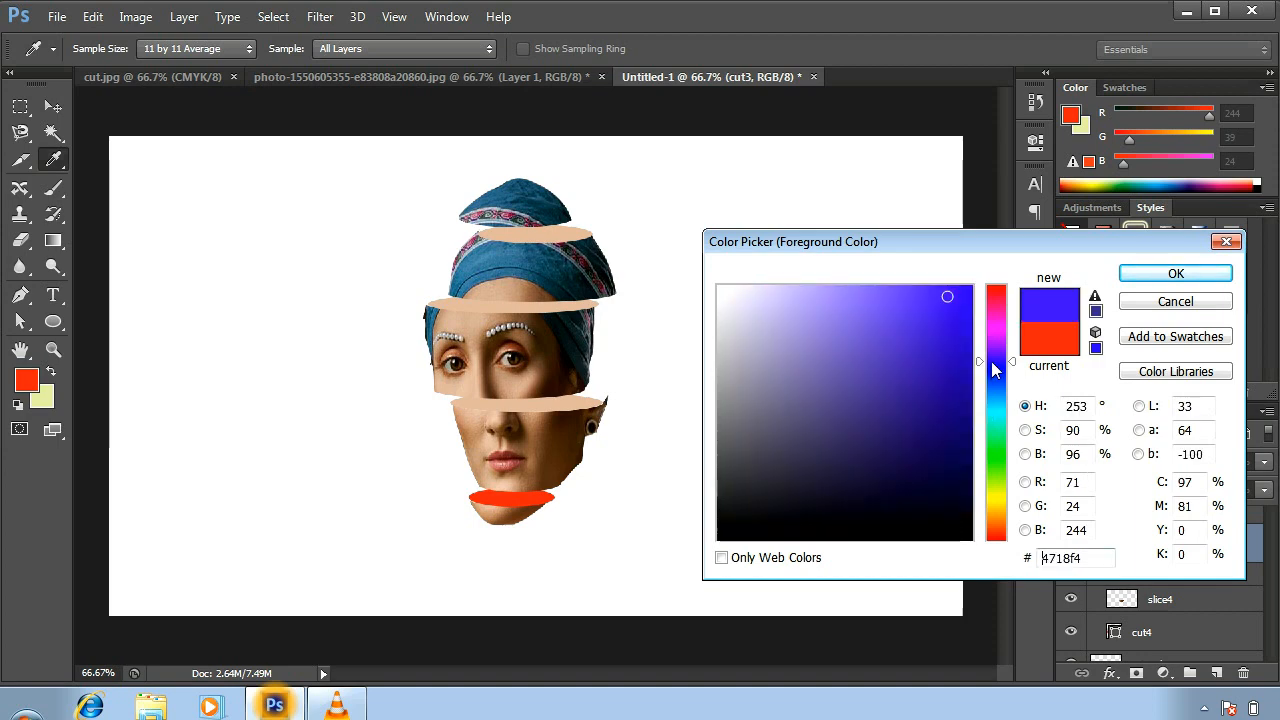
pyautogui.click(908, 340)
pyautogui.click(928, 320)
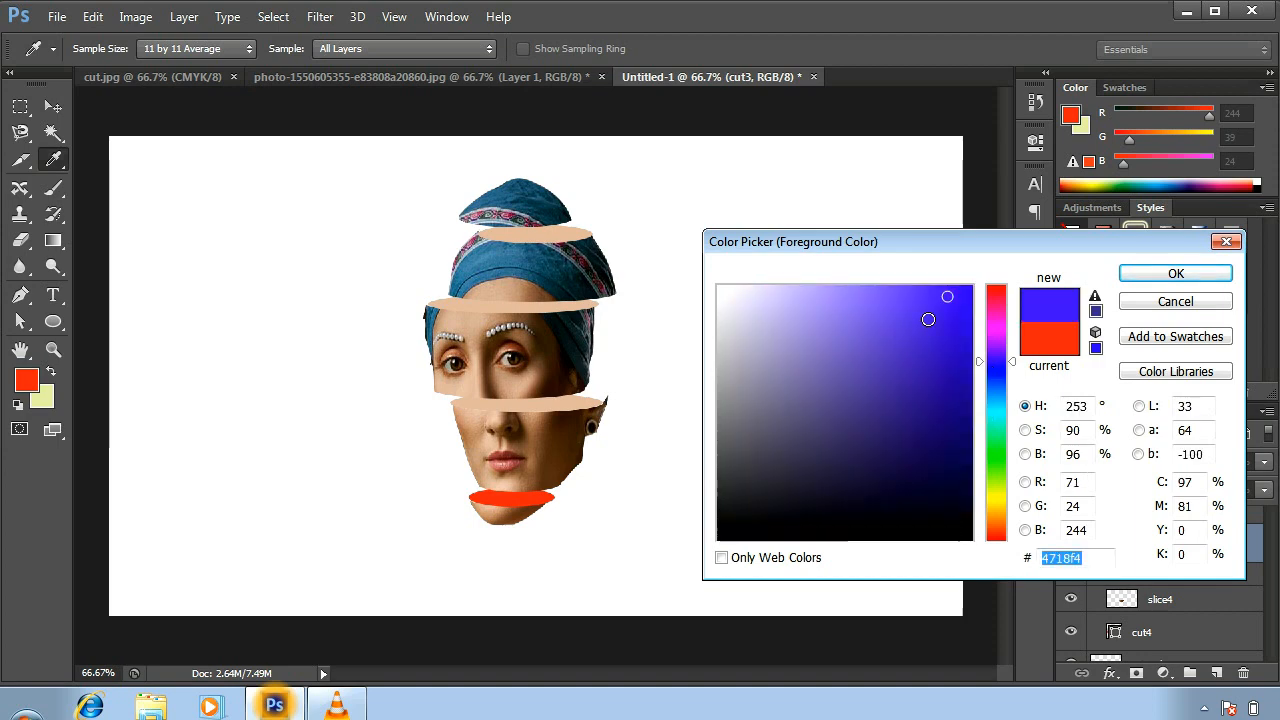
pyautogui.click(1166, 275)
pyautogui.press('v')
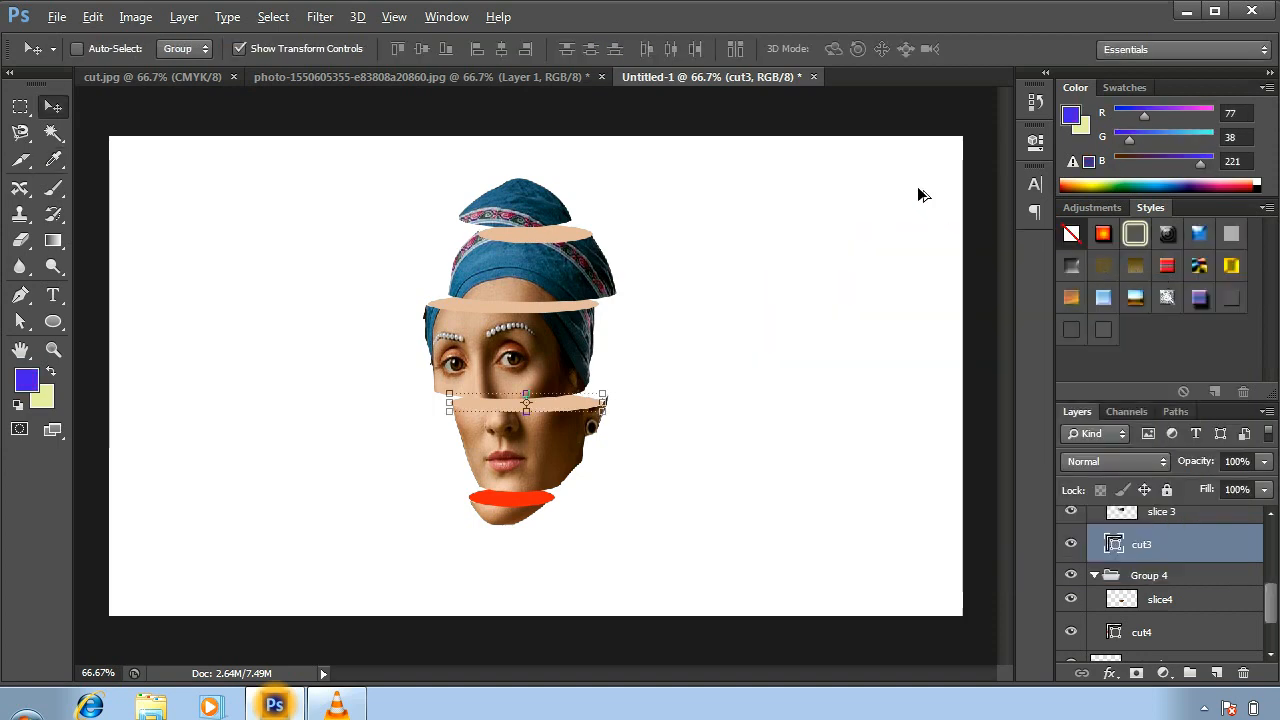
pyautogui.hotkey('alt', 'BackSpace')
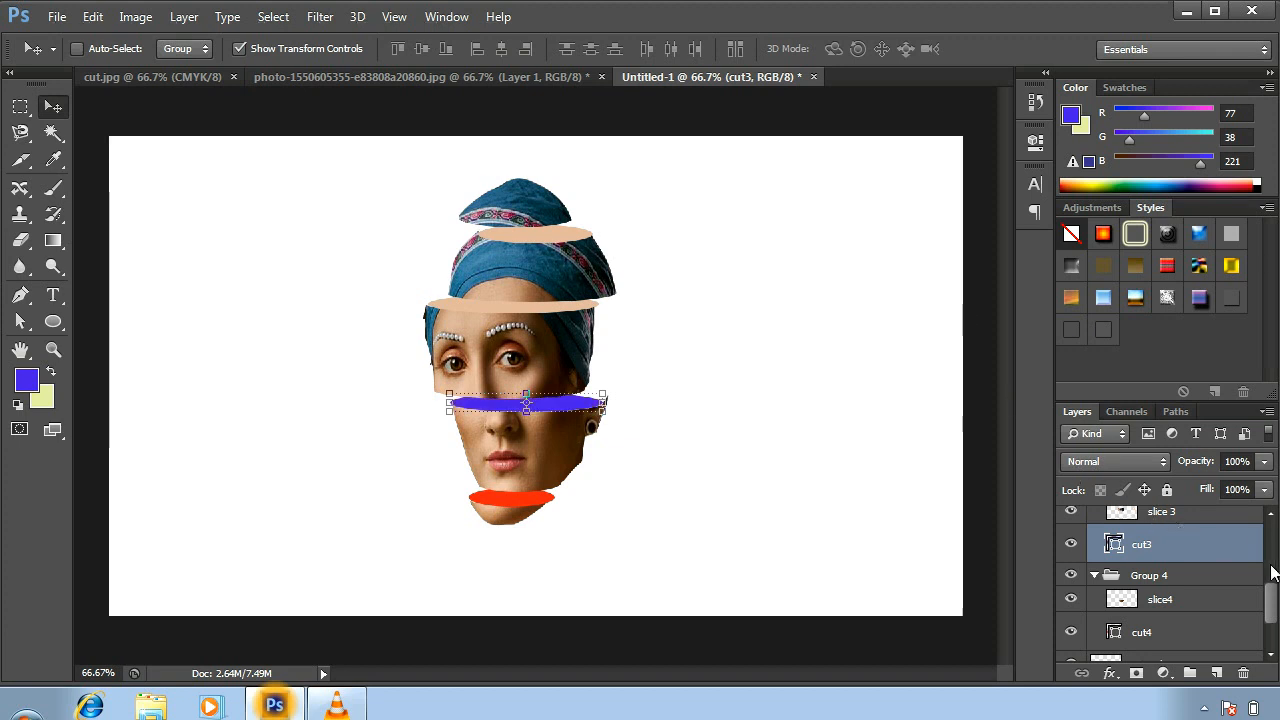
# Step: Set the foreground color to pink #f01d85 and fill the cut2 ellipse with it
pyautogui.moveTo(1268, 600); pyautogui.dragTo(1276, 578)
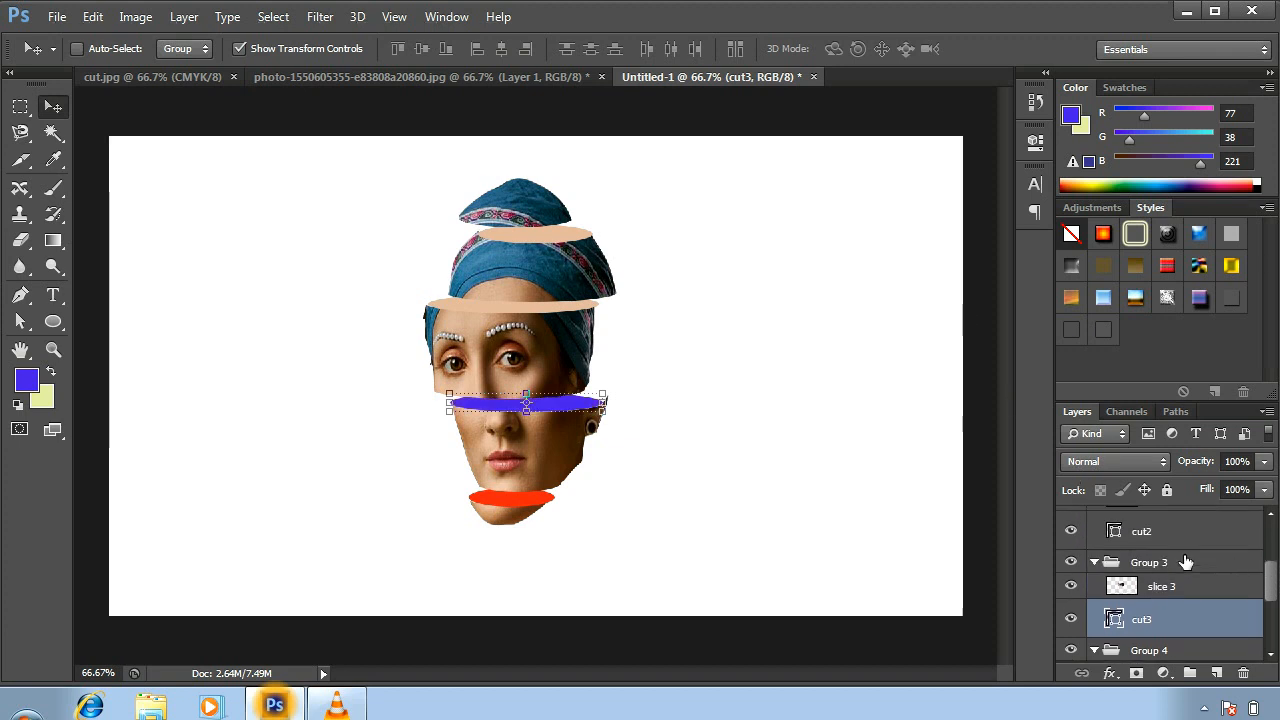
pyautogui.click(1142, 533)
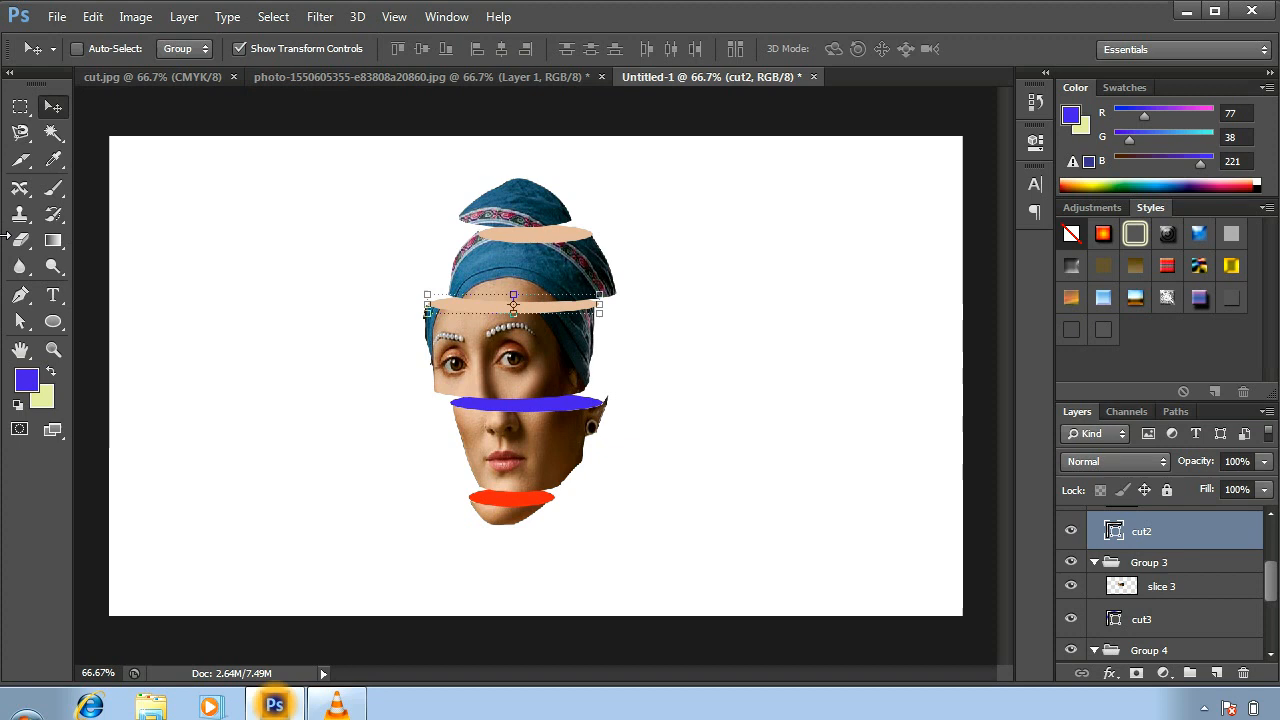
pyautogui.click(27, 380)
pyautogui.moveTo(998, 370); pyautogui.dragTo(996, 306)
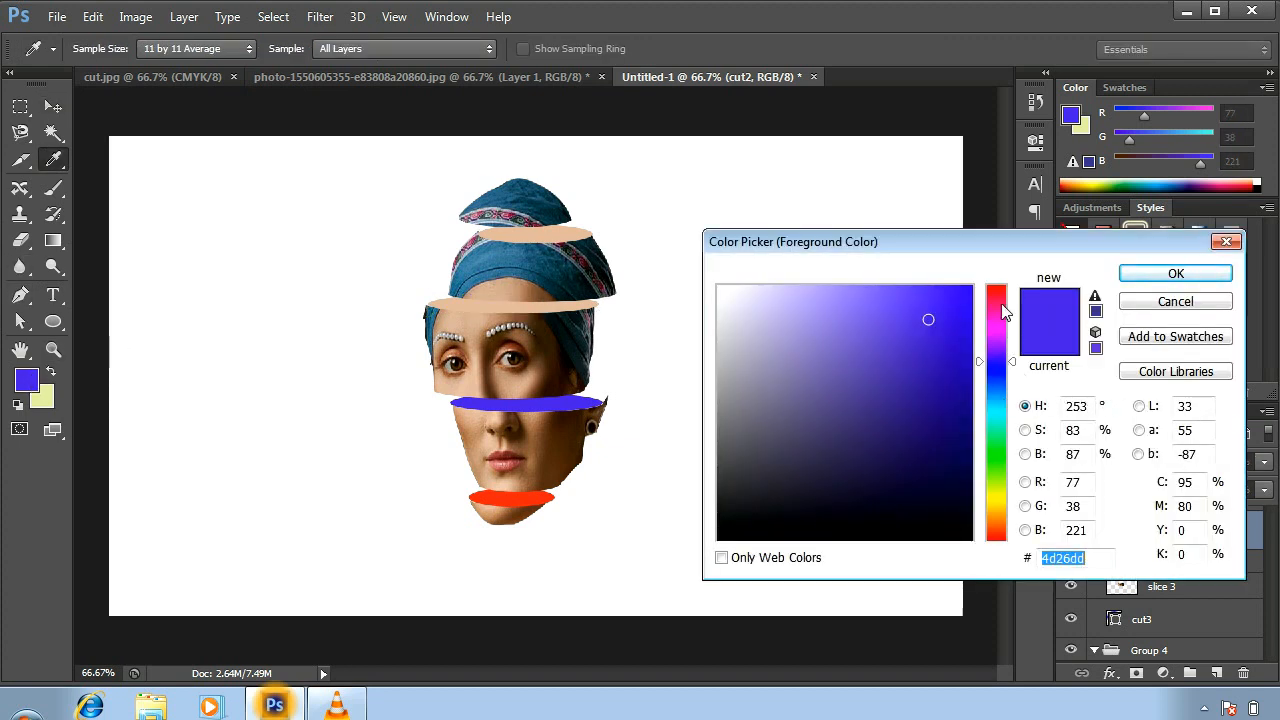
pyautogui.click(941, 300)
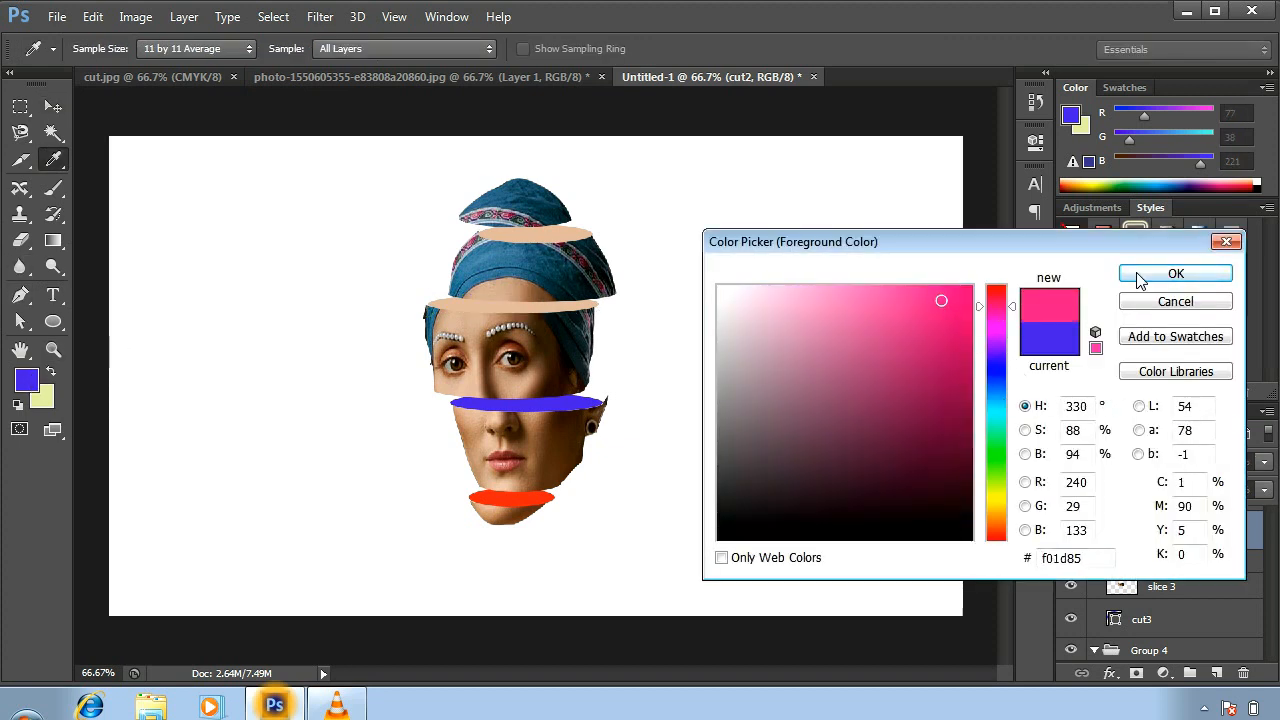
pyautogui.click(1172, 274)
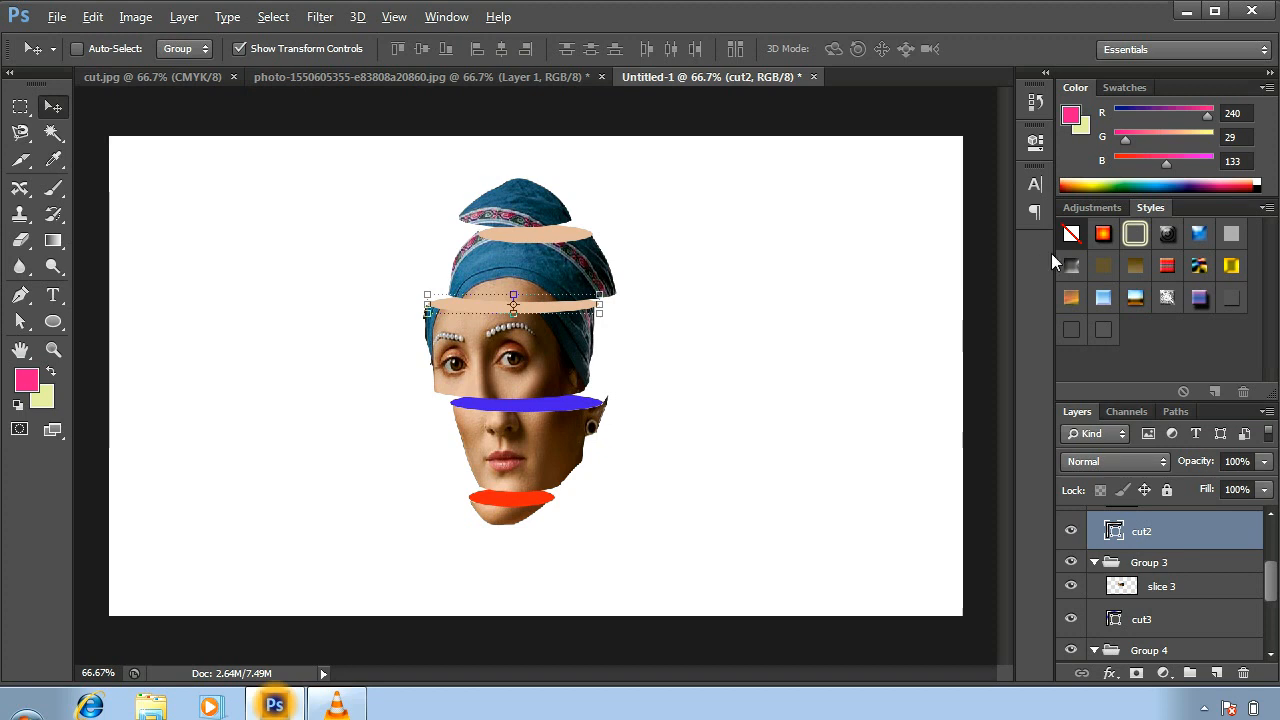
pyautogui.hotkey('alt', 'BackSpace')
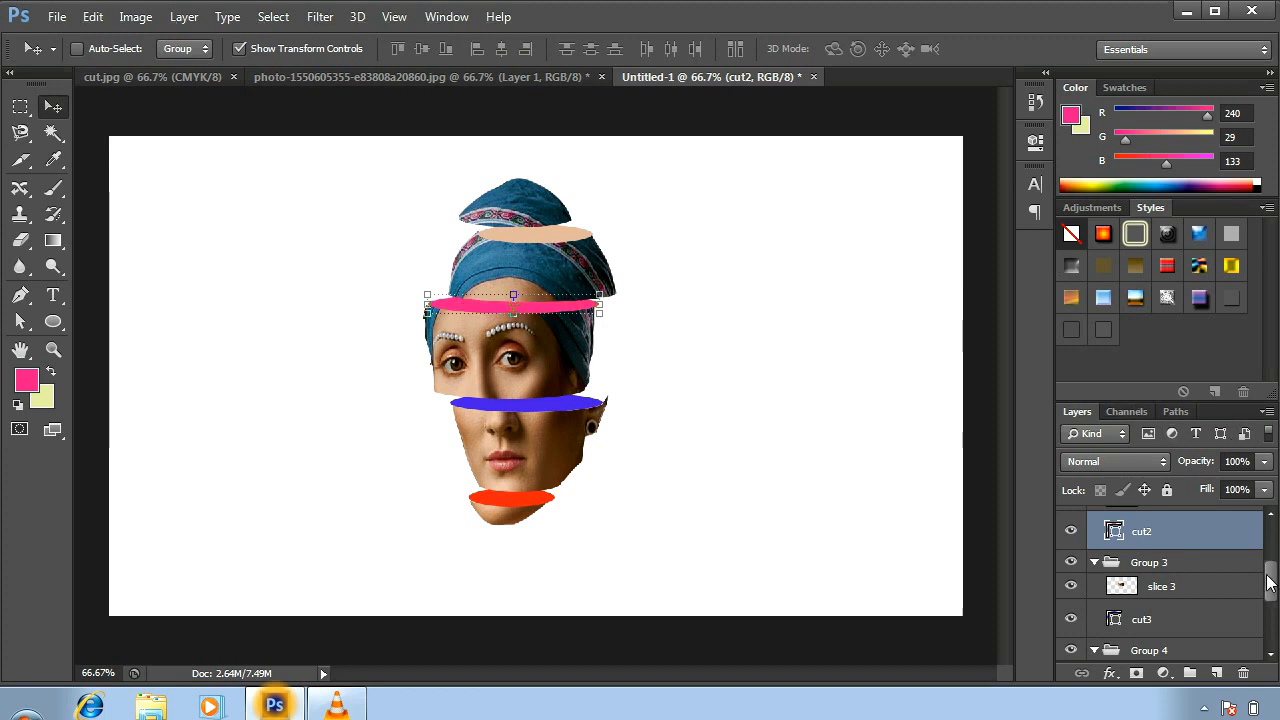
# Step: Select the cut 1 ellipse layer and set the foreground color to a pinkish red, RGB 235, 11, 101
pyautogui.scroll(3, 1268, 580)
pyautogui.click(1140, 548)
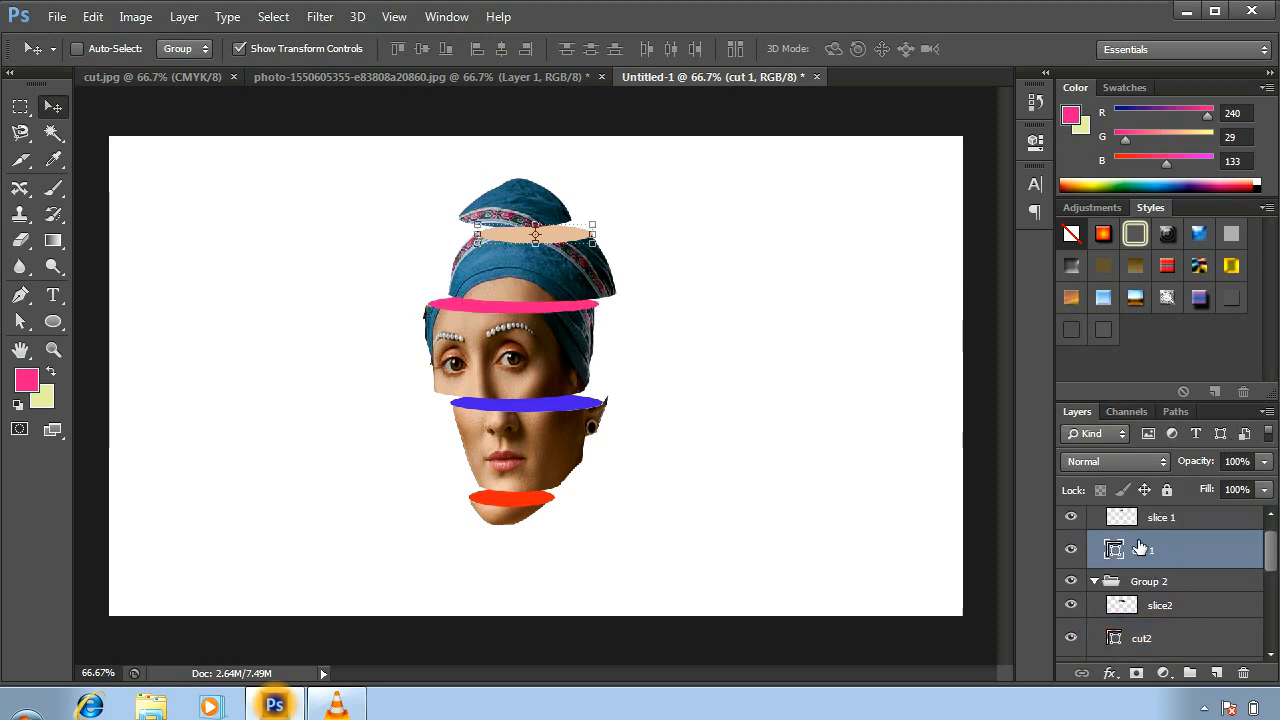
pyautogui.click(27, 378)
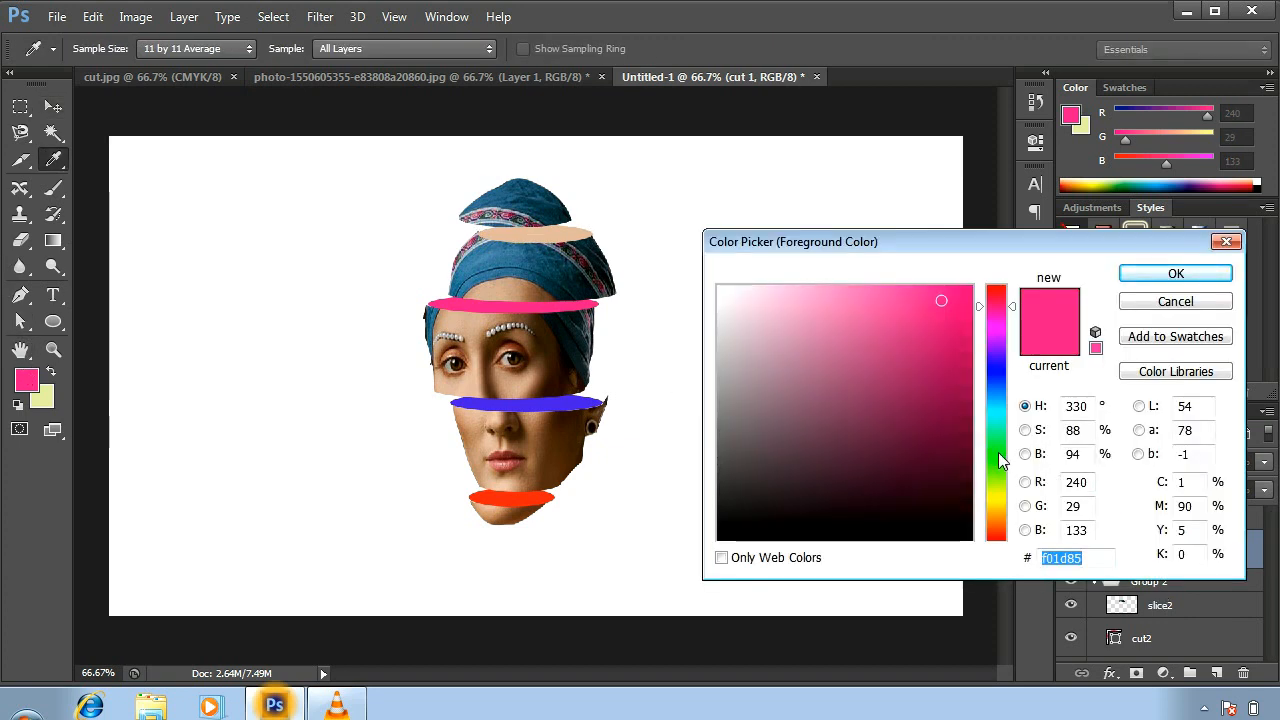
pyautogui.click(990, 488)
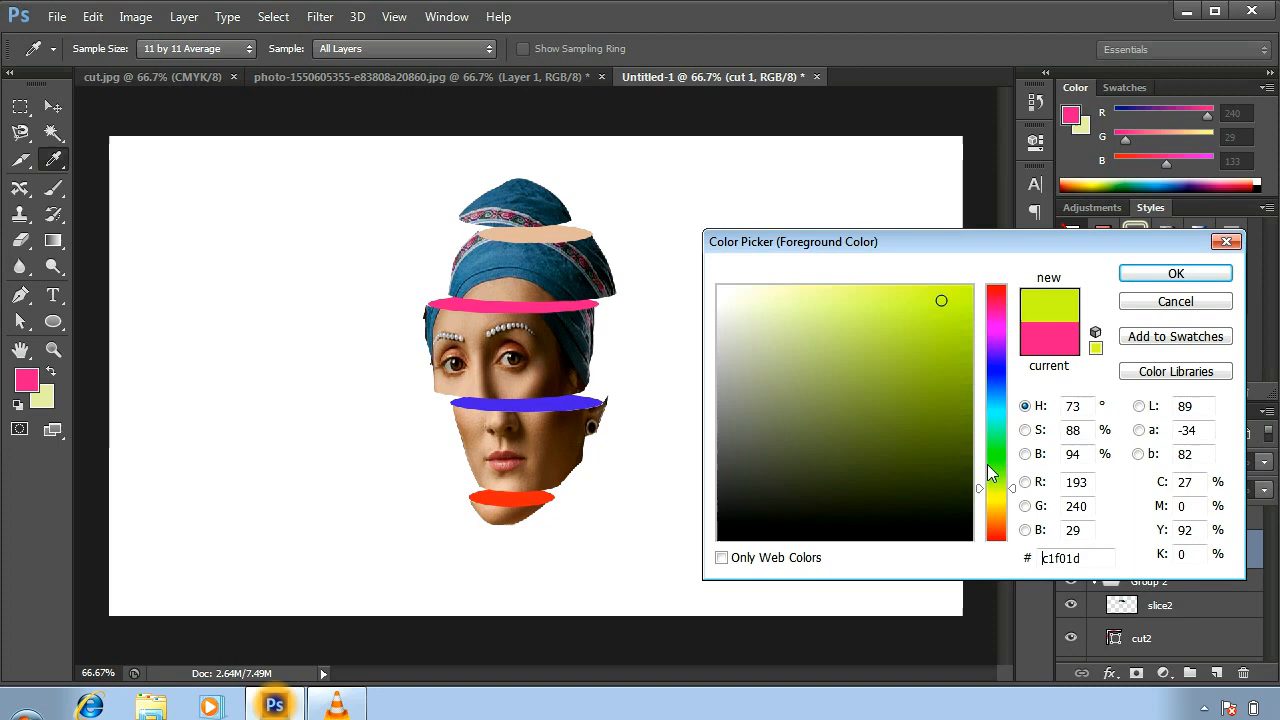
pyautogui.click(994, 302)
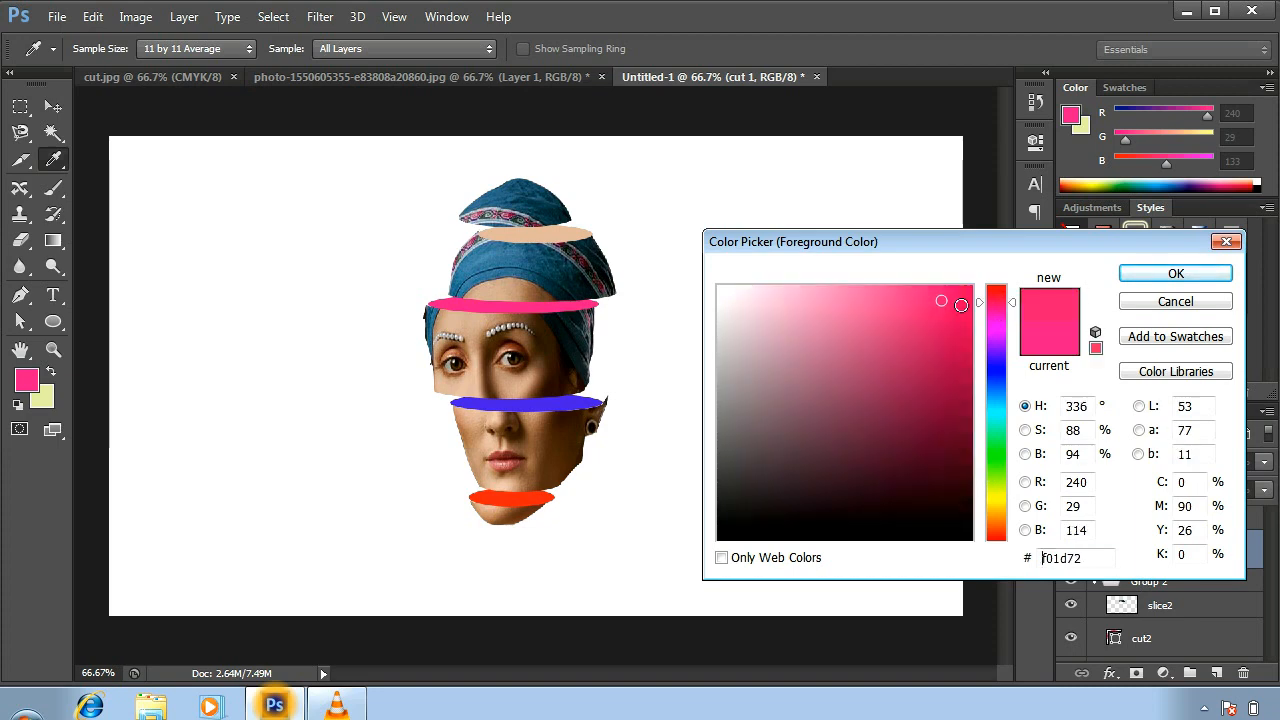
pyautogui.click(960, 305)
pyautogui.click(1135, 274)
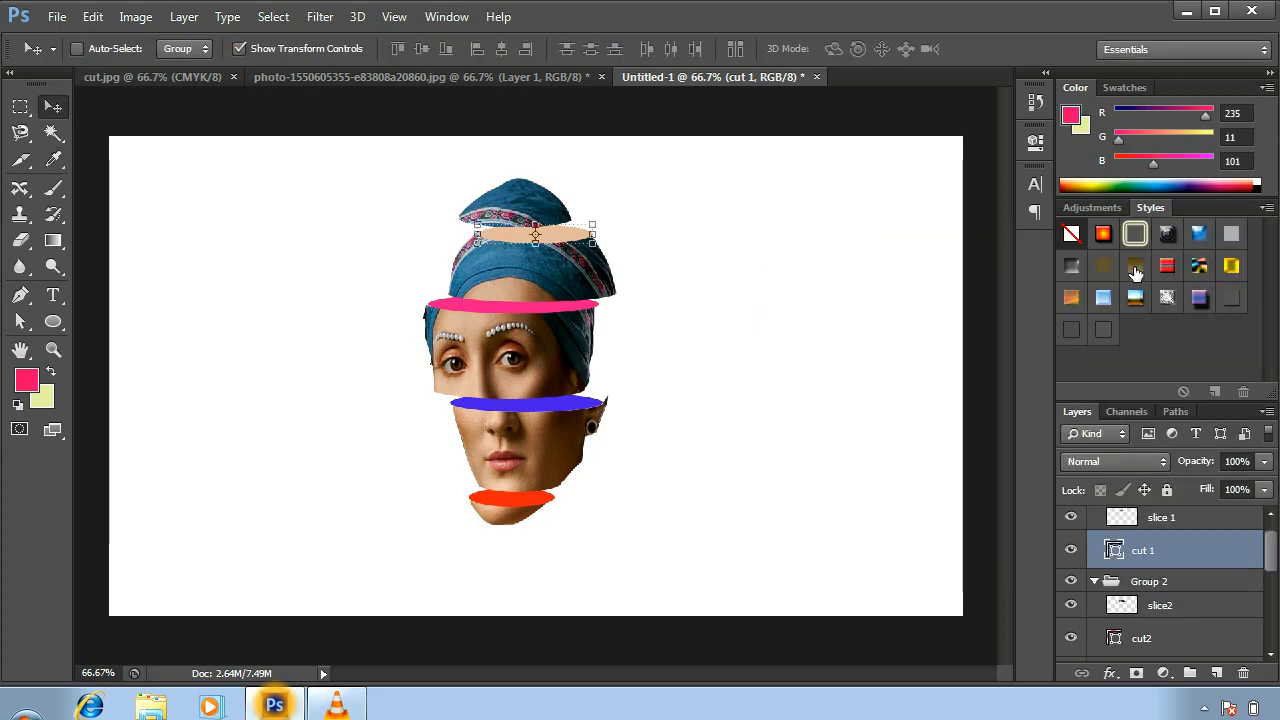